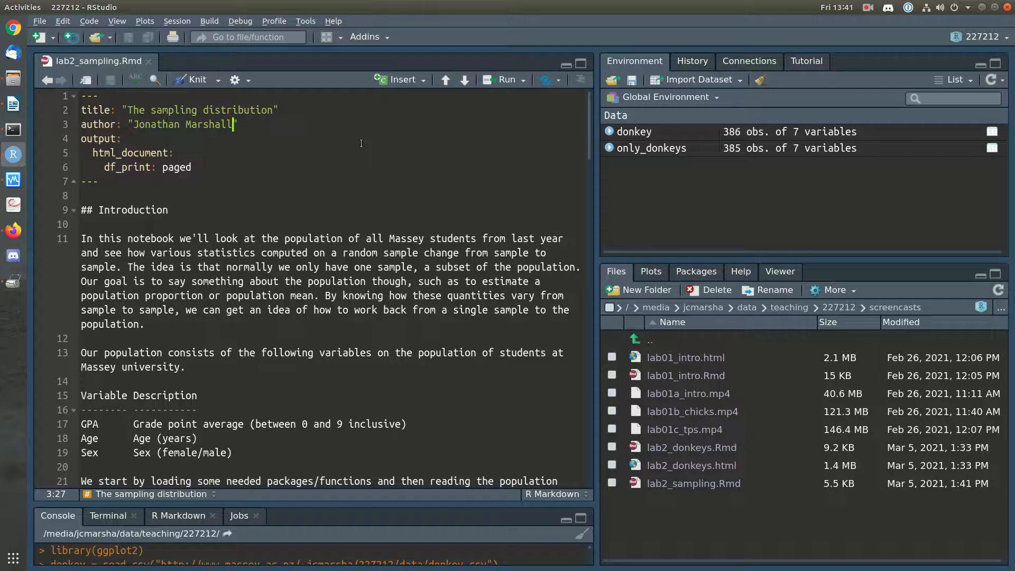
Run the code chunk that loads ggplot2 and sampling.R, reads massey.csv into massey and shows its first rows.
scroll(362, 144, "down", 5)
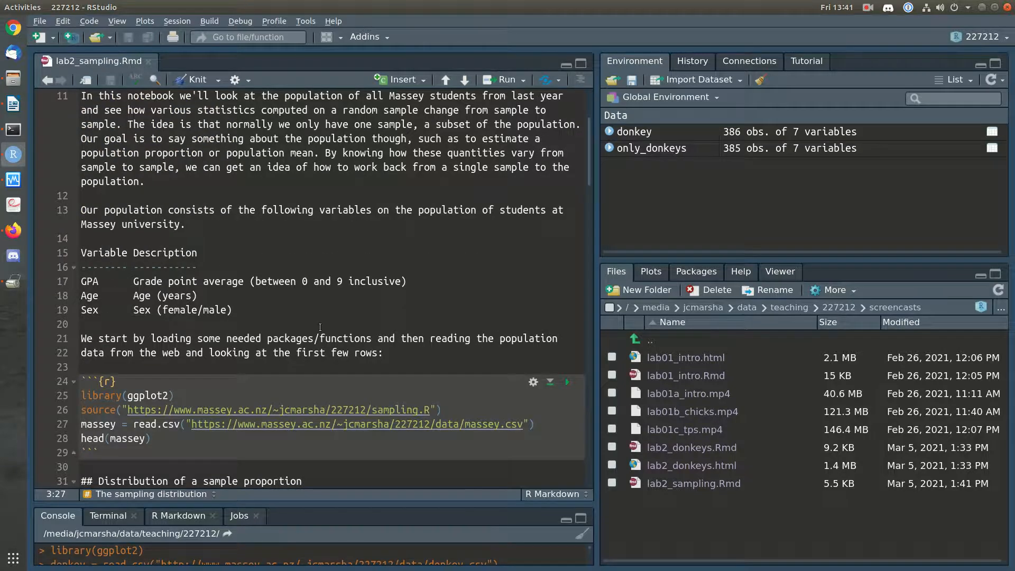
scroll(320, 329, "down", 3)
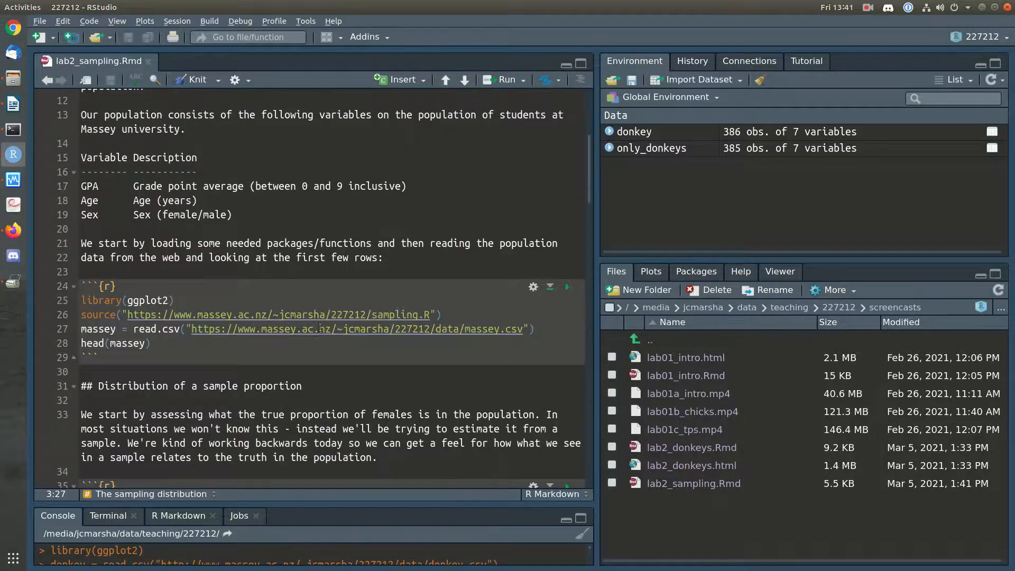
left_click(568, 288)
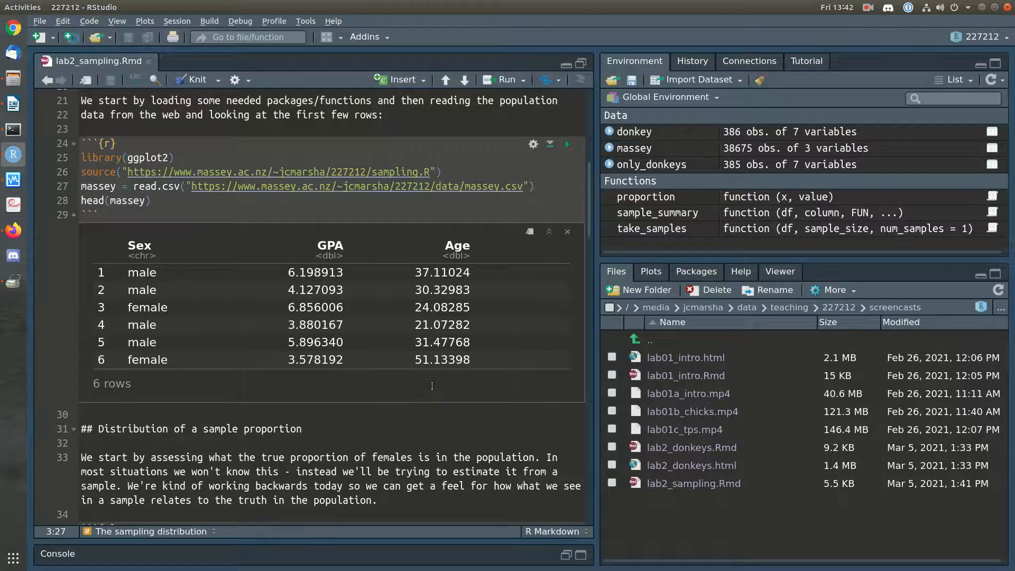
scroll(432, 386, "down", 1)
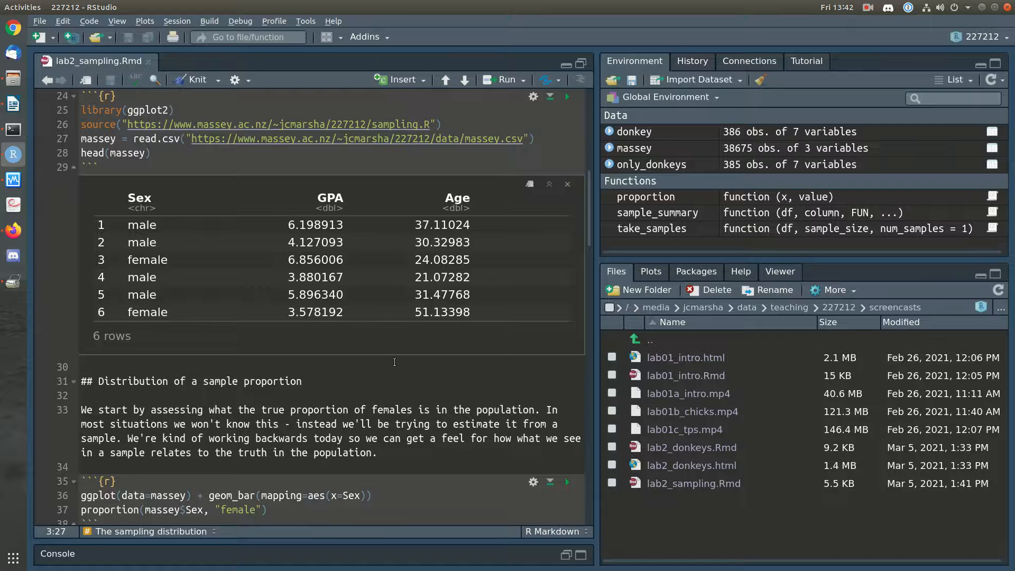
scroll(395, 362, "down", 2)
scroll(394, 362, "up", 5)
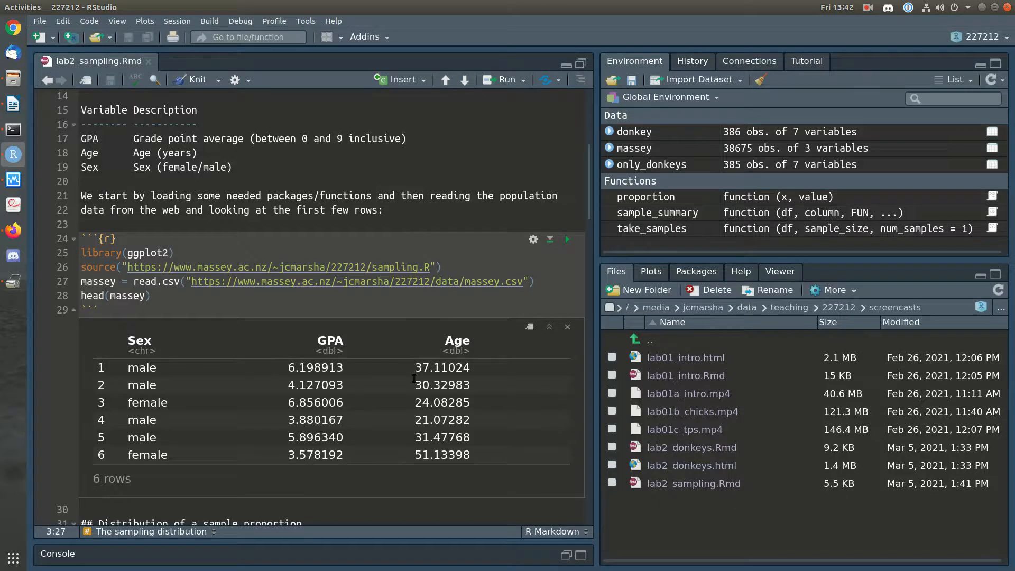
Run the population chunk that plots a bar chart of Sex and computes the female proportion, and view the proportion output.
scroll(414, 378, "down", 5)
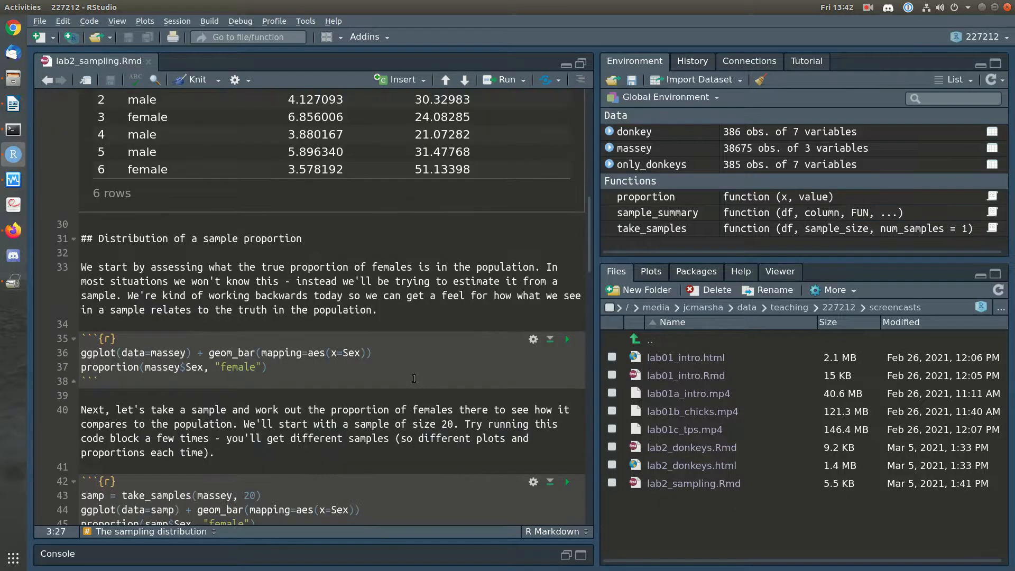
scroll(414, 379, "down", 1)
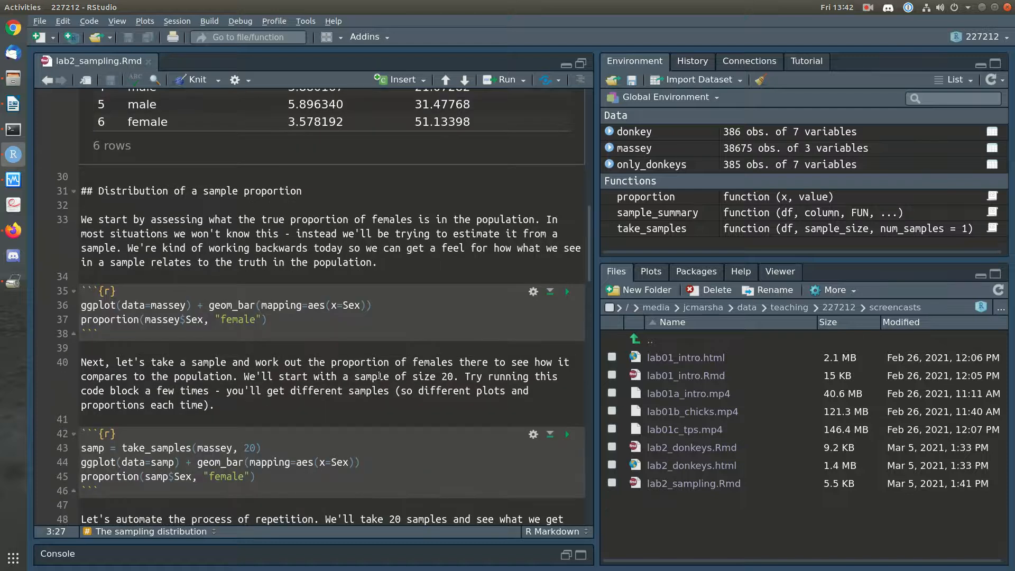
left_click(481, 306)
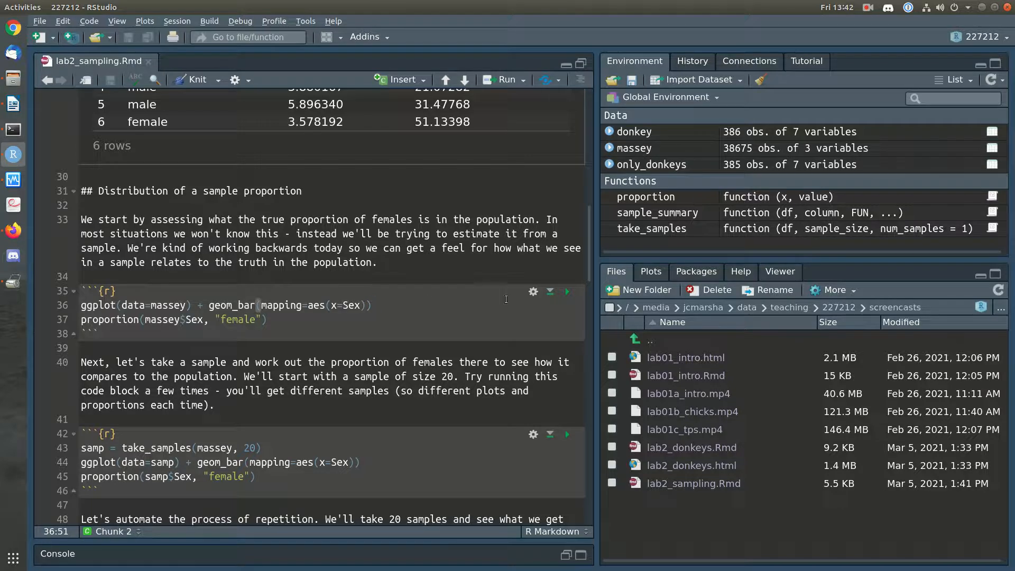
left_click(568, 292)
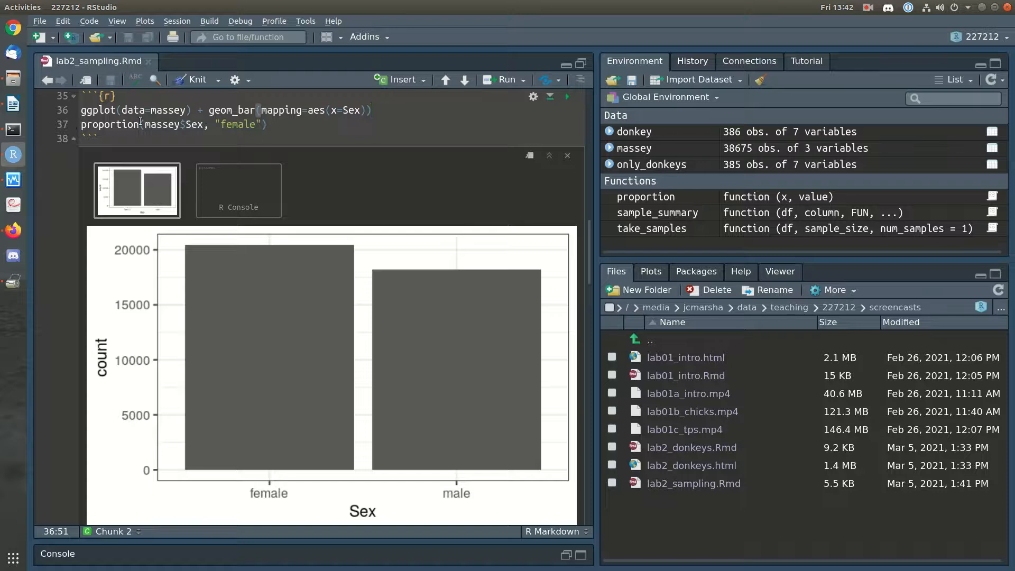
left_click(238, 193)
Run only the line samp = take_samples(massey, 20) to draw one sample of size 20.
scroll(489, 415, "down", 10)
left_click(392, 375)
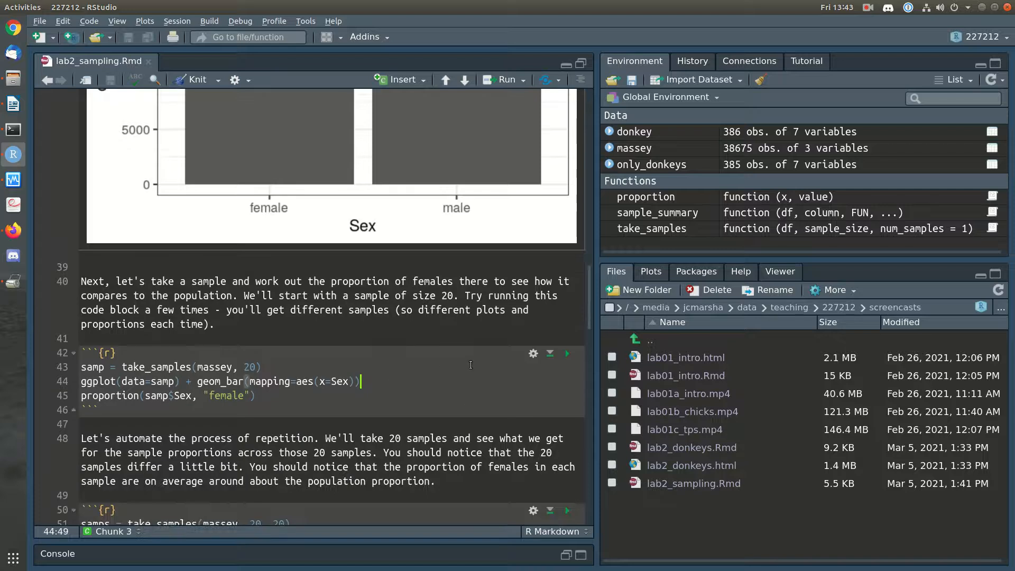
key("Up")
key("ctrl+Return")
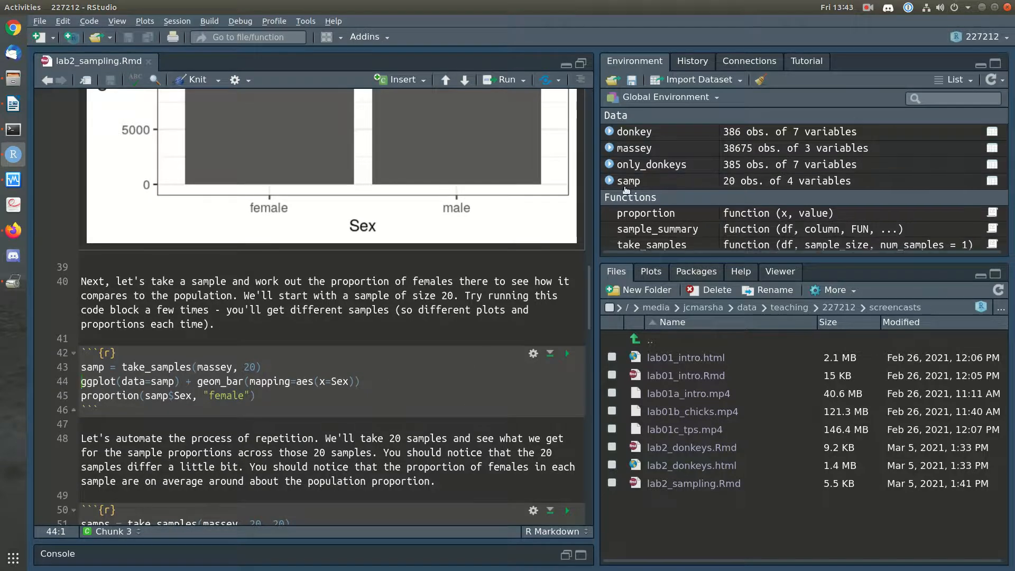
Open the samp data frame in the data viewer and look through its rows.
left_click(625, 183)
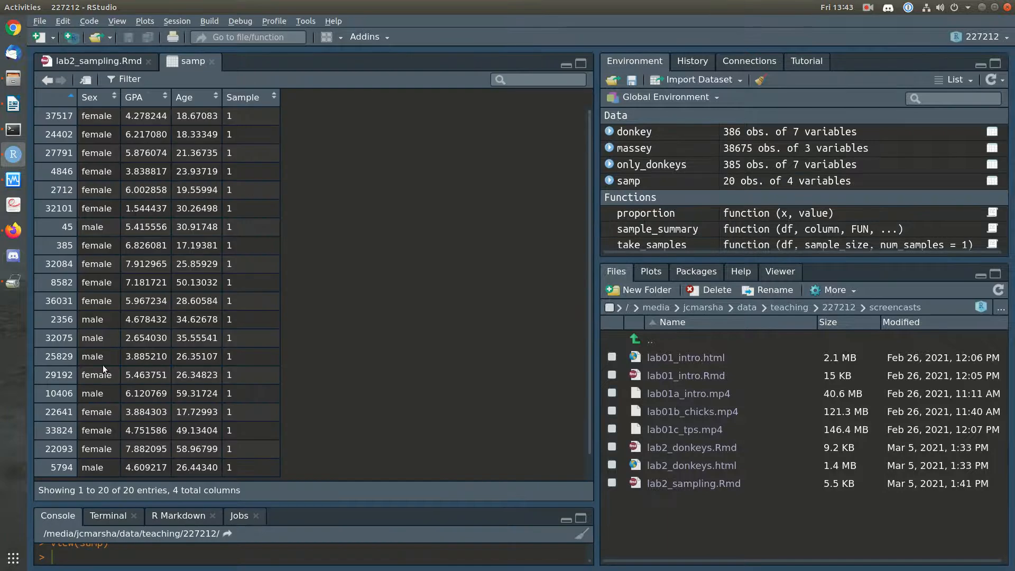
scroll(110, 188, "down", 1)
scroll(110, 188, "up", 1)
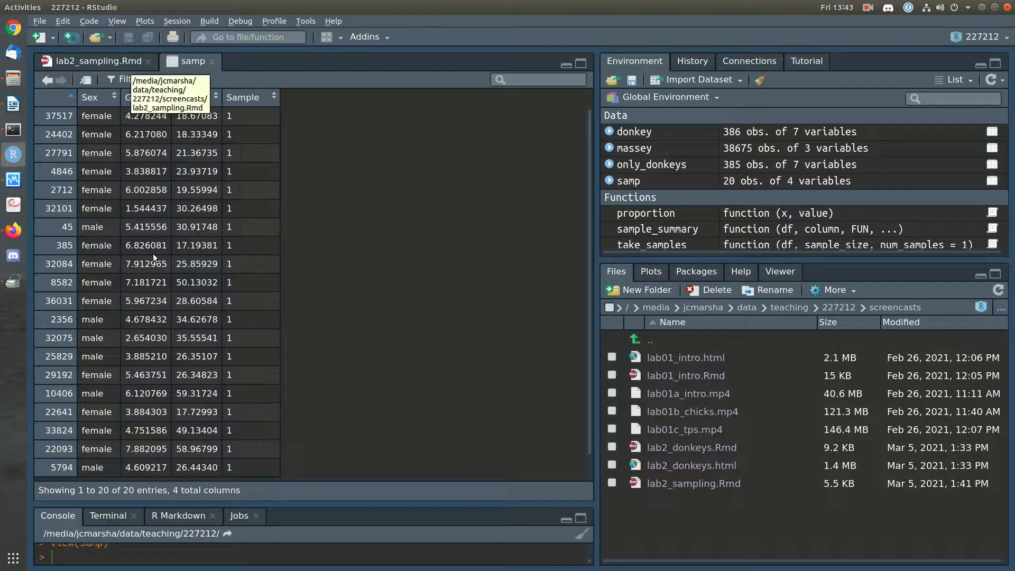
Return to lab2_sampling.Rmd, run the whole size-20 sample chunk and view its female proportion and bar chart.
left_click(100, 61)
scroll(466, 403, "down", 5)
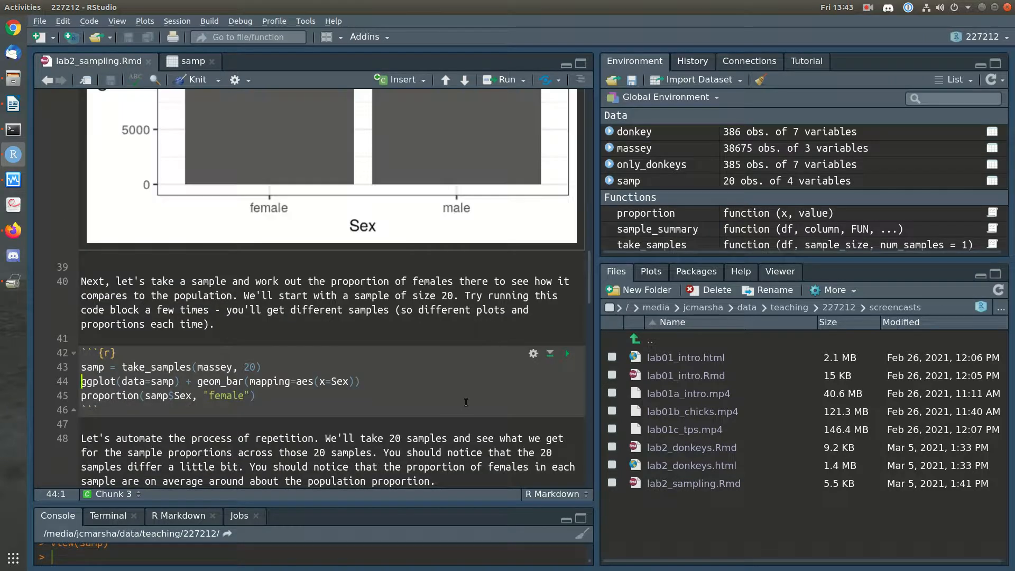
scroll(466, 402, "down", 2)
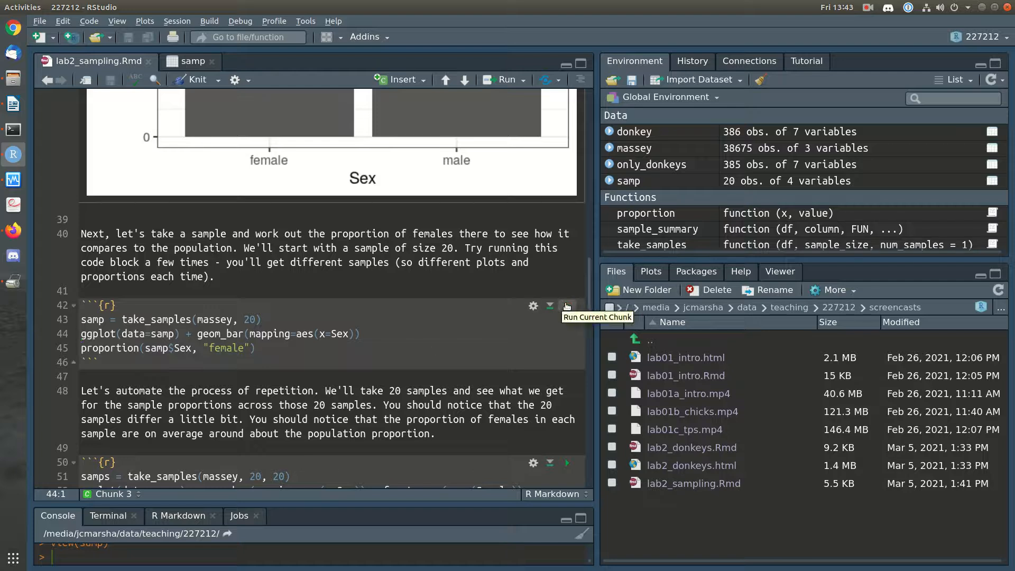
left_click(566, 307)
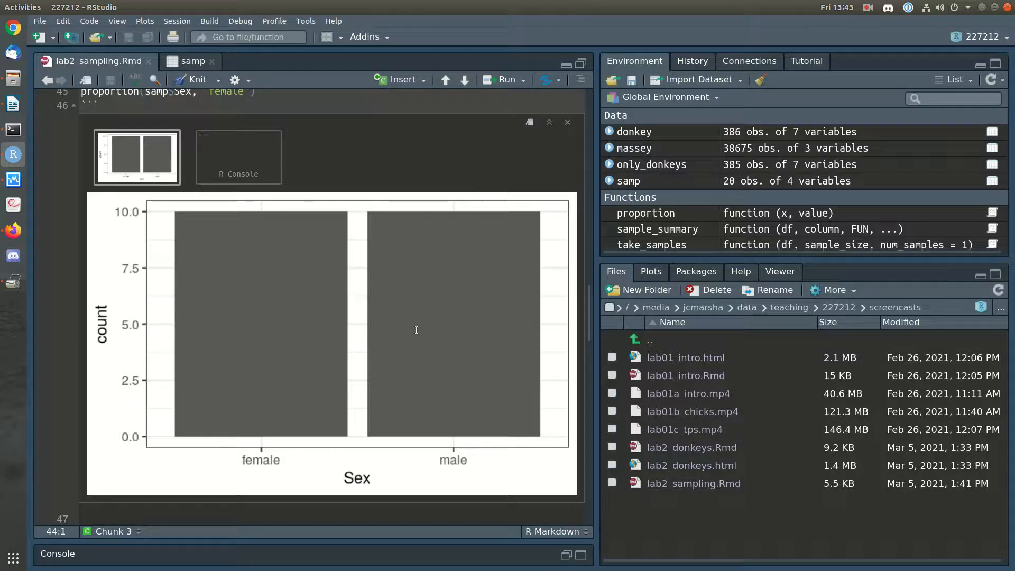
left_click(268, 166)
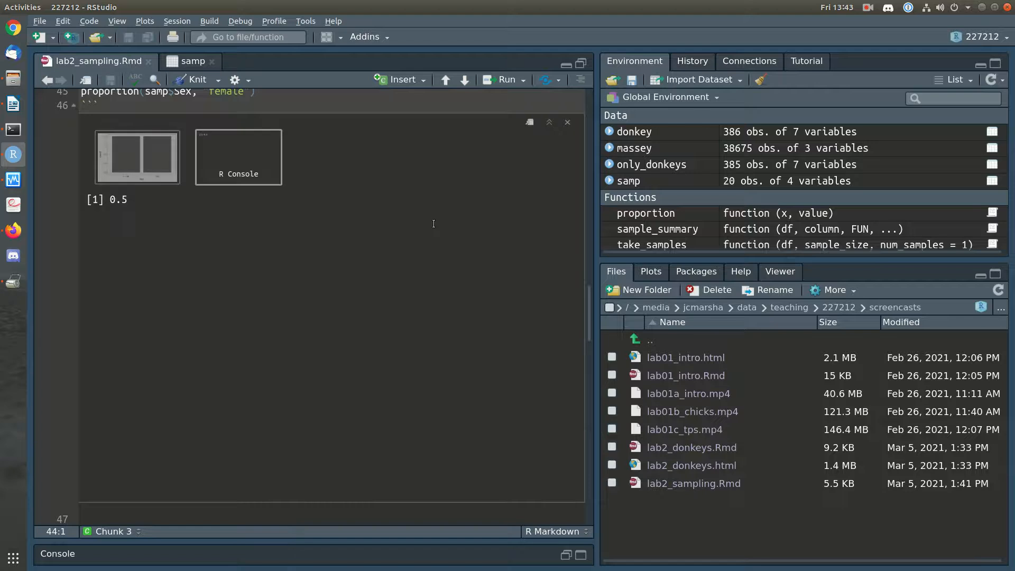
left_click(107, 158)
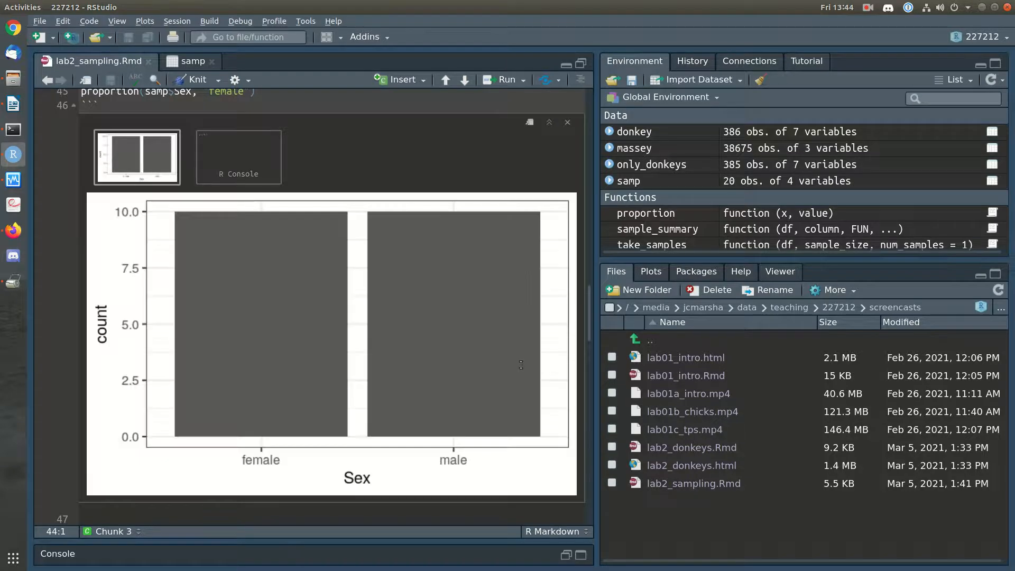
Rerun the single-sample chunk for a fresh sample of 20 and check the proportion output and the bar chart.
scroll(456, 343, "up", 1)
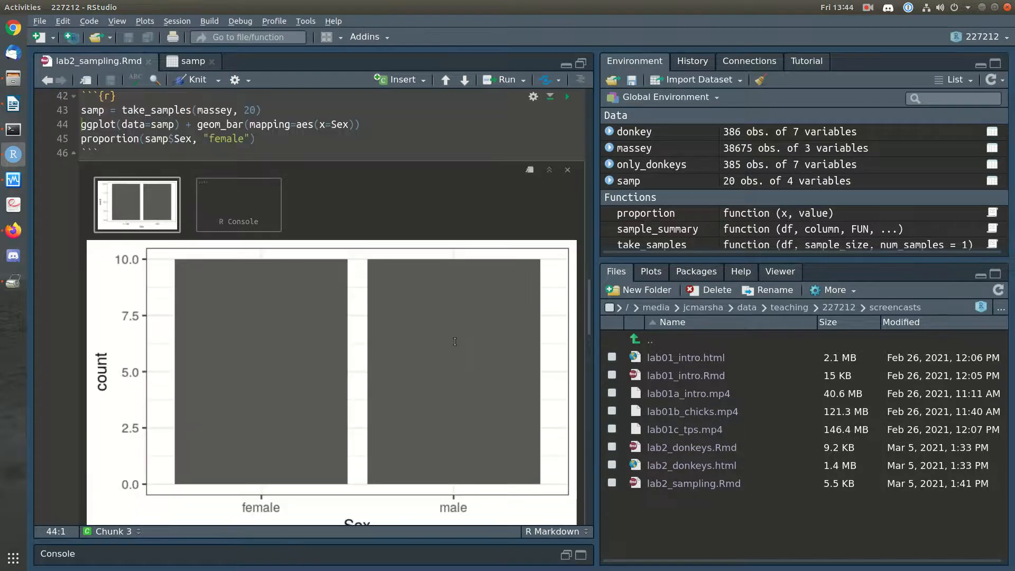
left_click(569, 97)
left_click(566, 98)
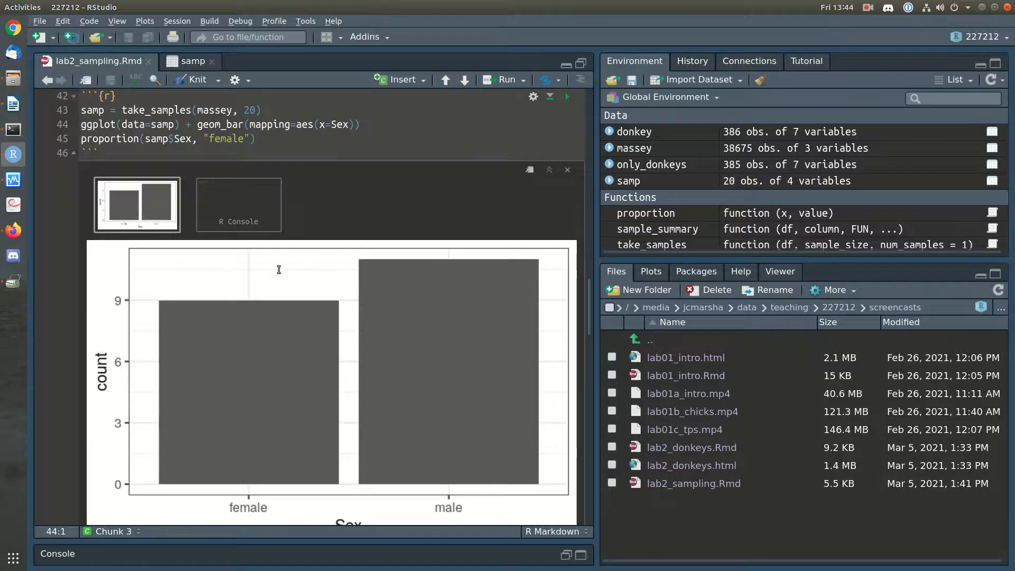
left_click(266, 211)
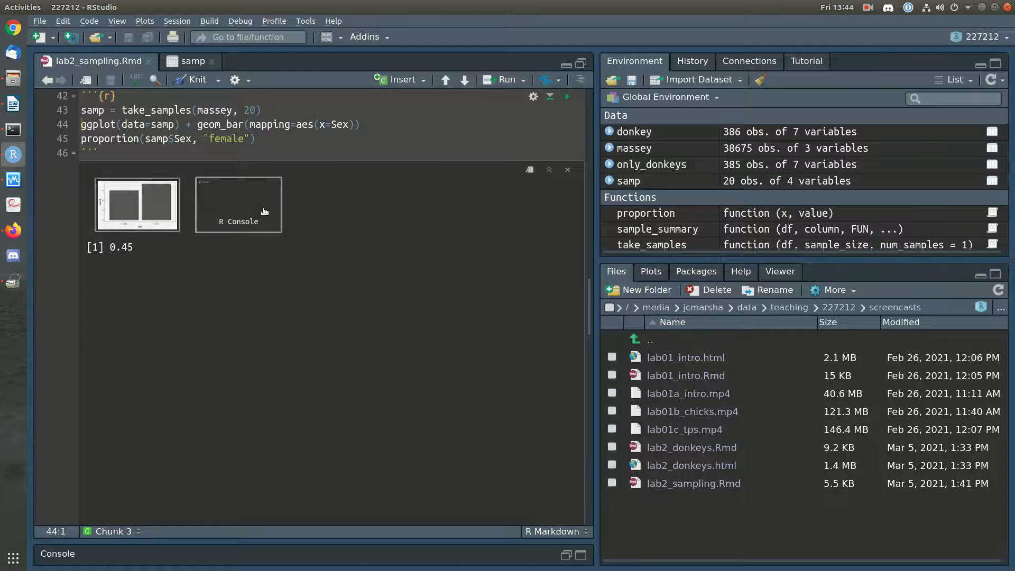
left_click(139, 205)
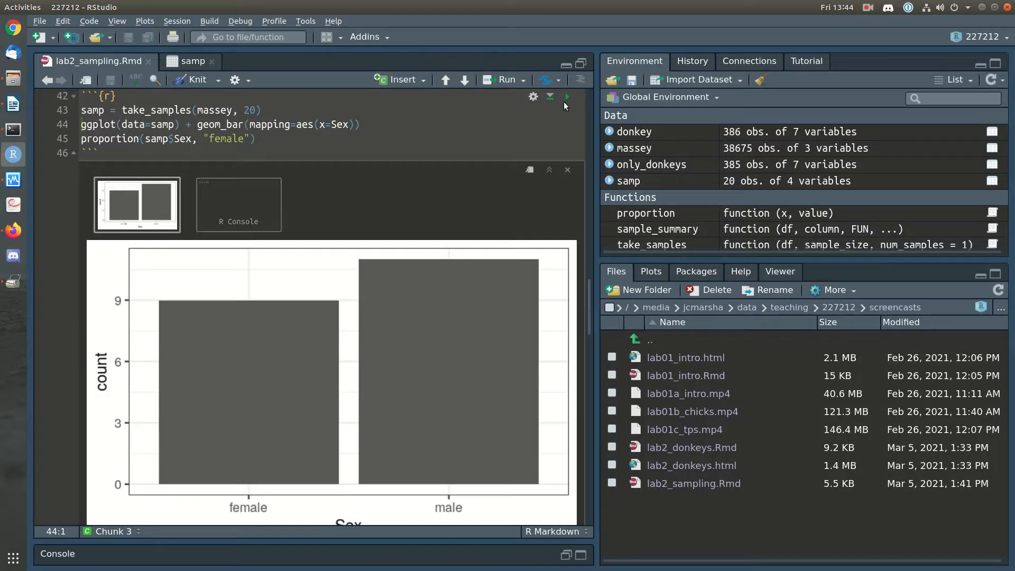
Rerun the size-20 sample chunk several more times, comparing the bar charts and checking the female proportion between runs.
left_click(571, 96)
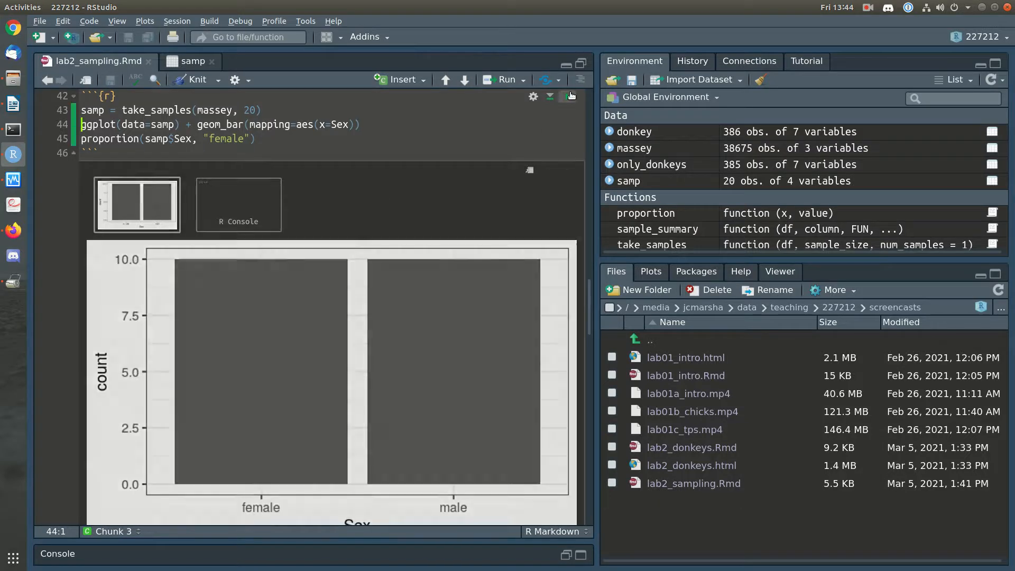
left_click(572, 96)
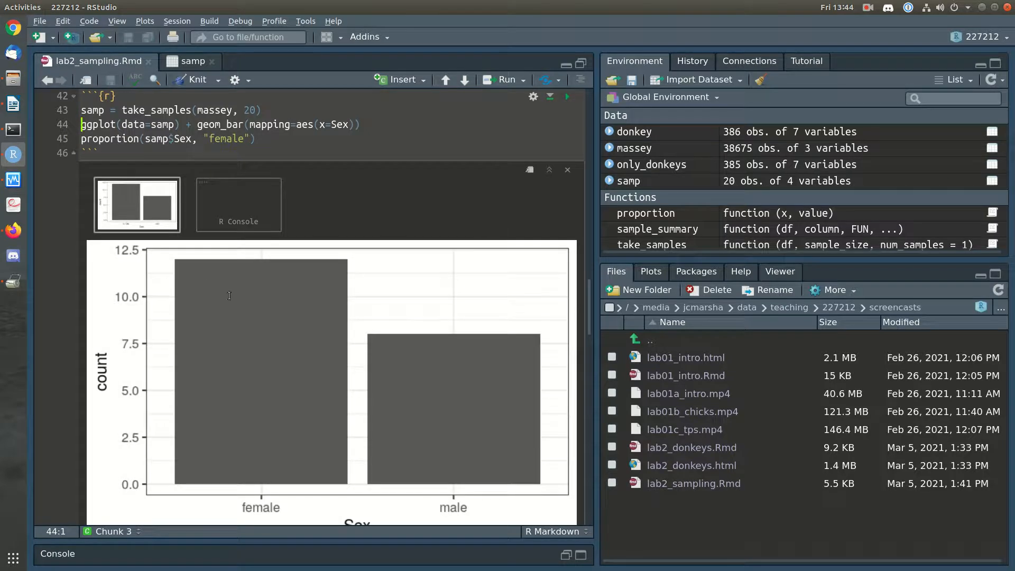
left_click(214, 205)
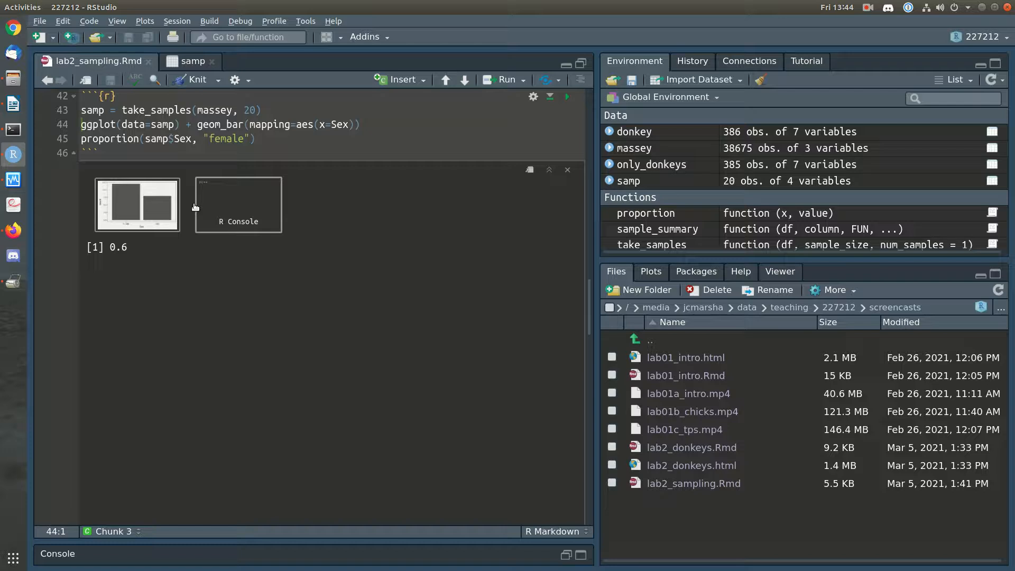
left_click(134, 205)
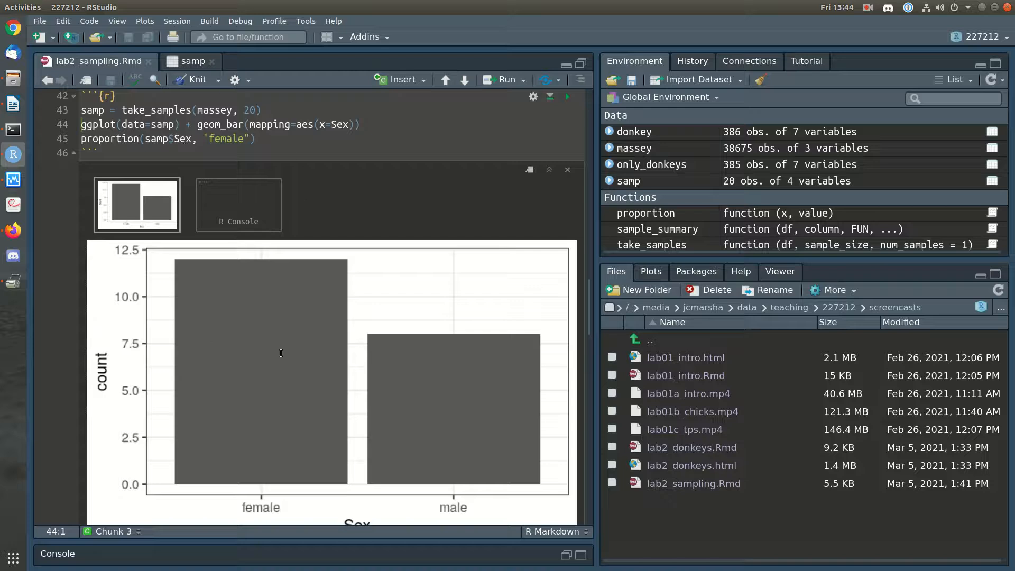
left_click(567, 98)
left_click(565, 99)
left_click(565, 100)
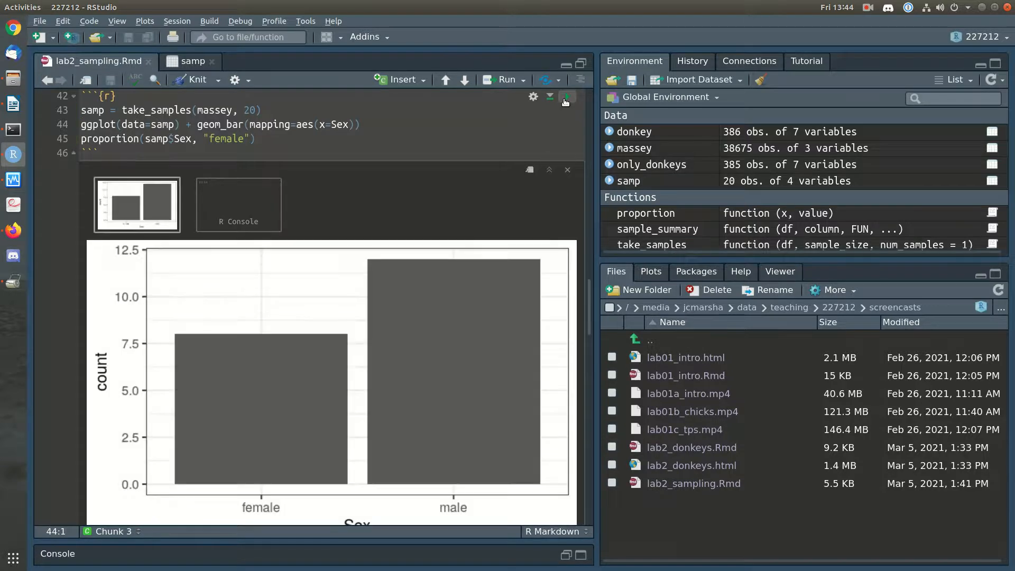
Run the chunk that takes 20 samples of size 20, plots Sex bar charts faceted by Sample and summarises the female proportions.
scroll(460, 324, "down", 6)
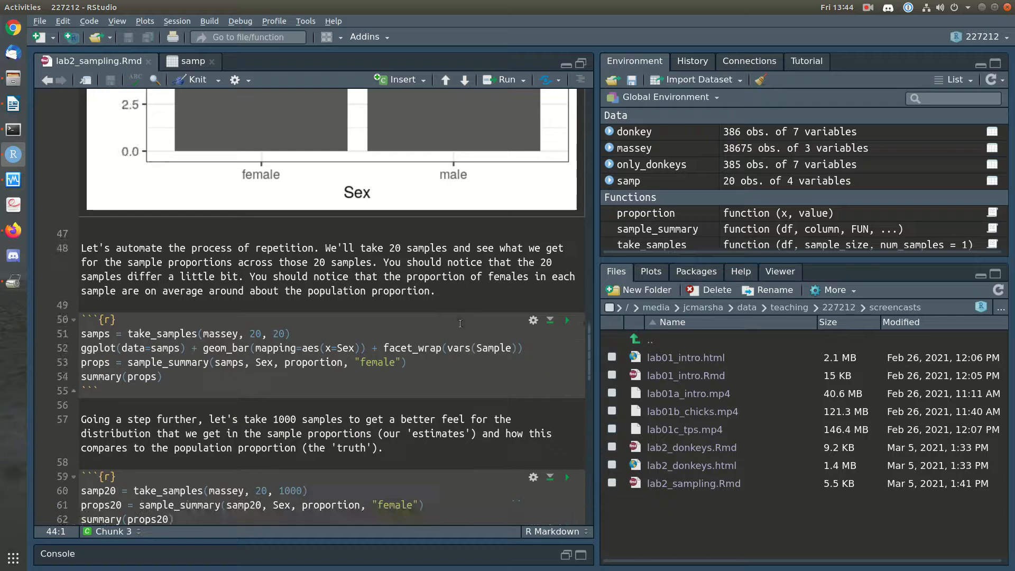
scroll(460, 324, "down", 3)
left_click(334, 189)
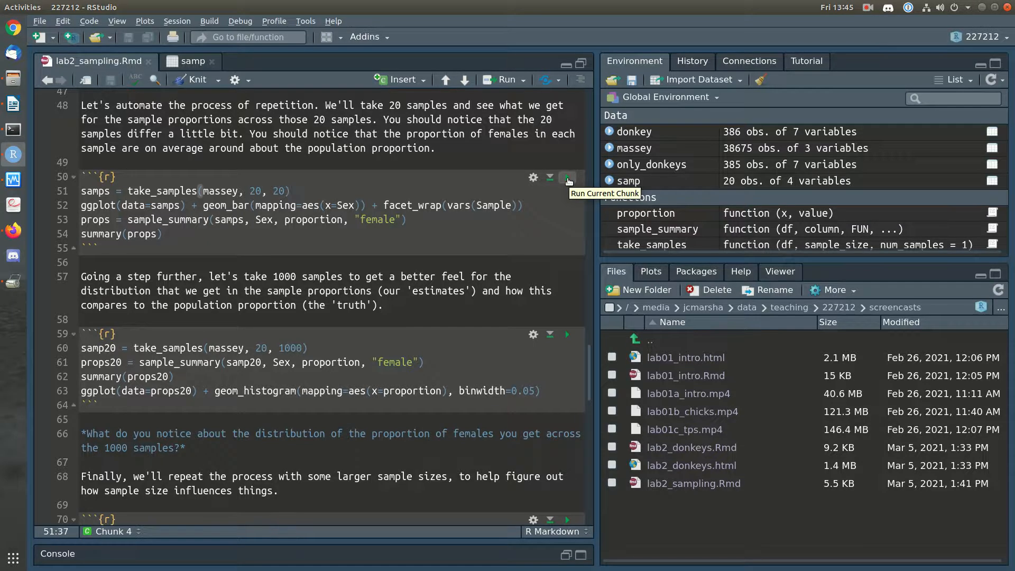
left_click(569, 181)
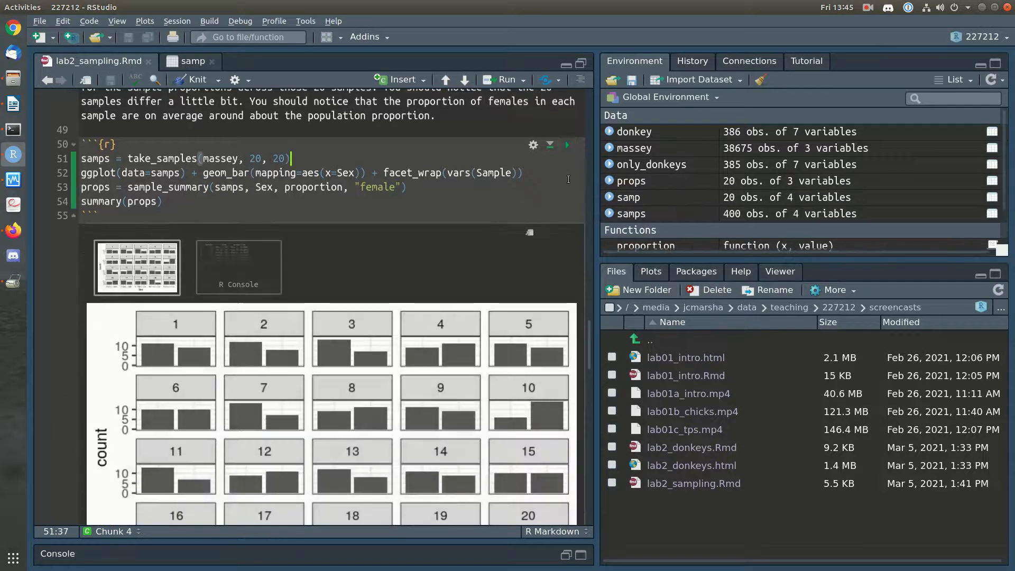
Examine the faceted bar charts and the summary of sample proportions, highlighting the mean, minimum and maximum.
scroll(376, 338, "down", 3)
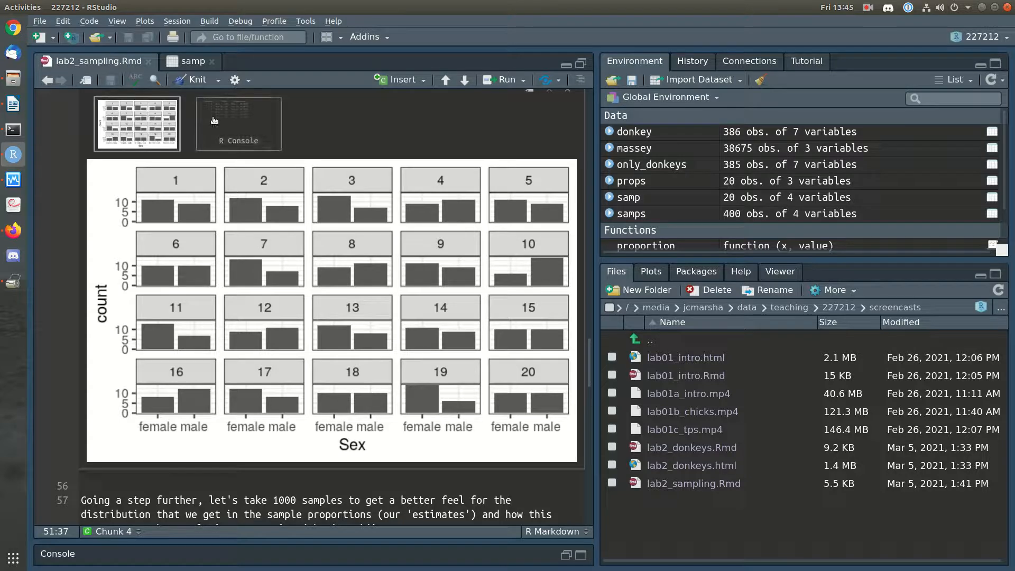
scroll(214, 121, "up", 4)
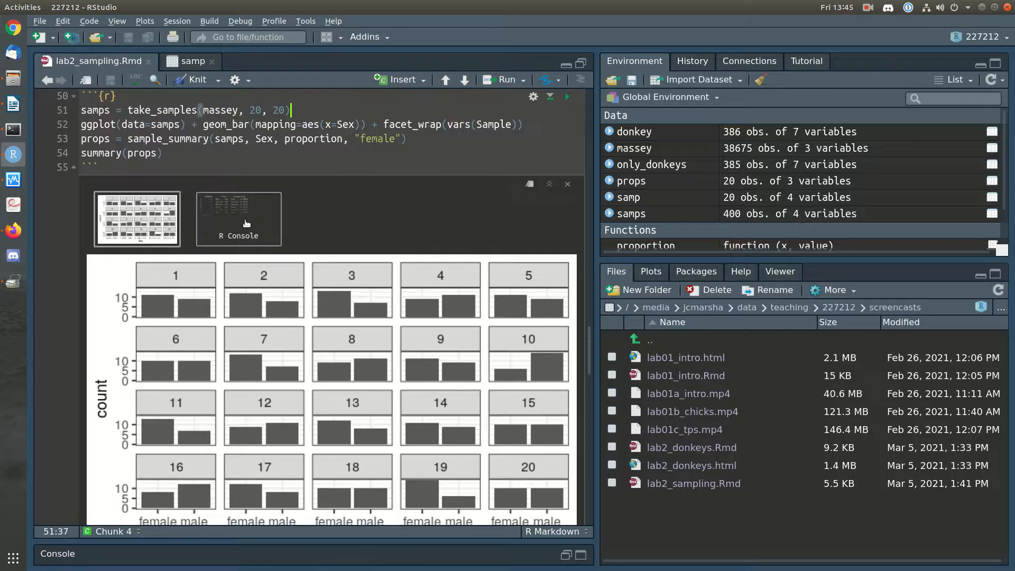
left_click(246, 223)
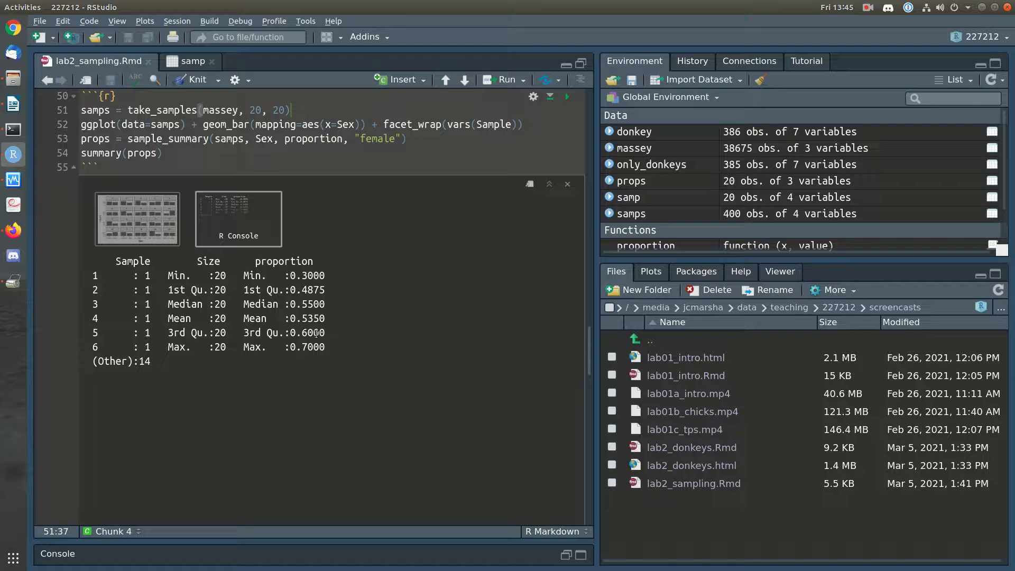
left_click_drag(329, 319, 285, 318)
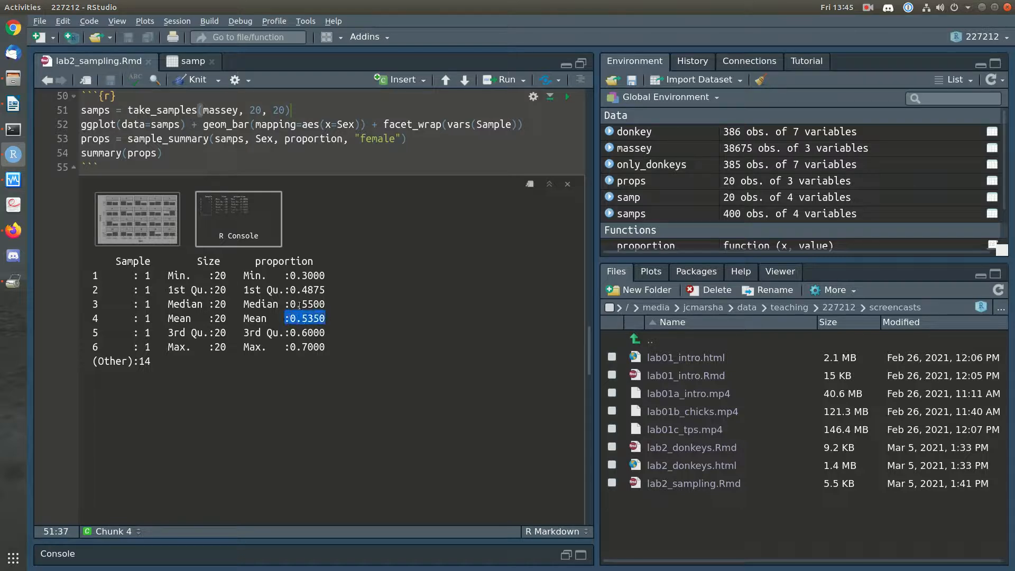
left_click_drag(286, 279, 315, 281)
left_click(316, 354)
mouse_move(316, 353)
left_mouse_down()
mouse_move(286, 349)
mouse_move(324, 347)
left_mouse_up()
left_click(286, 348)
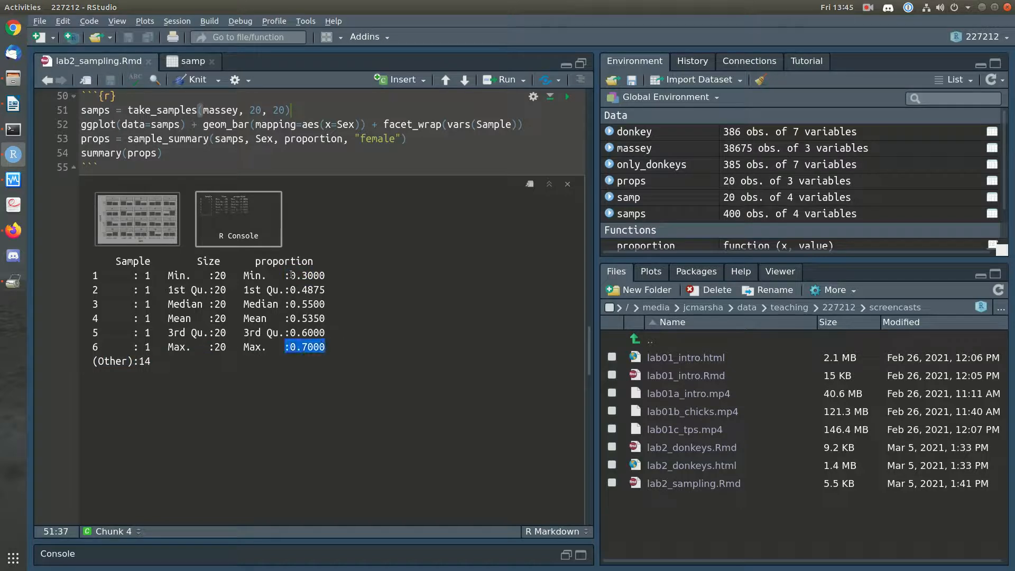
Highlight the minimum and mean sample proportions in the summary of the 20 samples.
left_click_drag(290, 276, 317, 277)
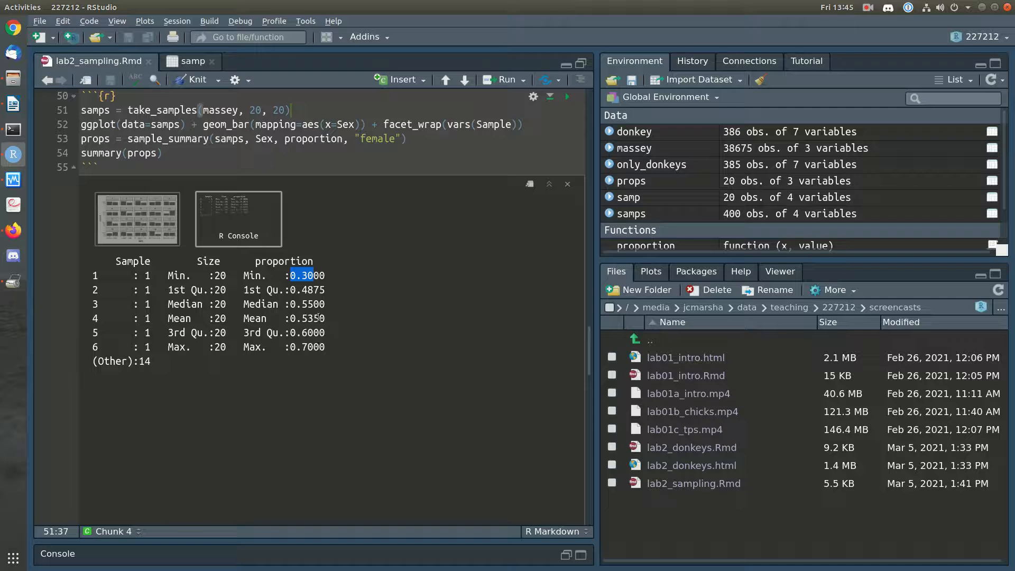
left_click_drag(320, 318, 290, 319)
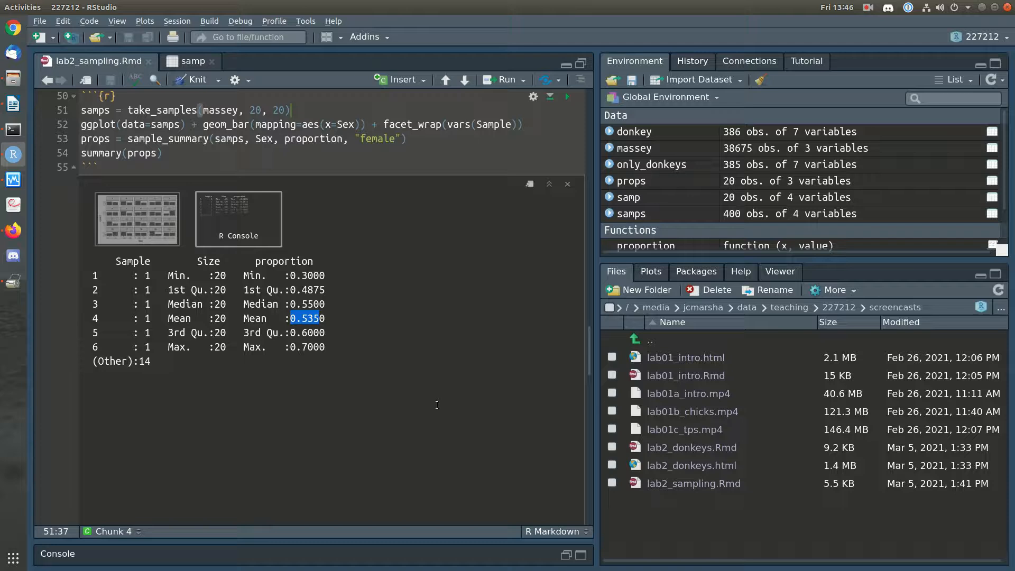
scroll(439, 405, "down", 3)
scroll(439, 406, "up", 3)
Run the chunk that takes 1000 samples of size 20, summarises the female proportions and plots their histogram with binwidth 0.05.
scroll(314, 163, "down", 7)
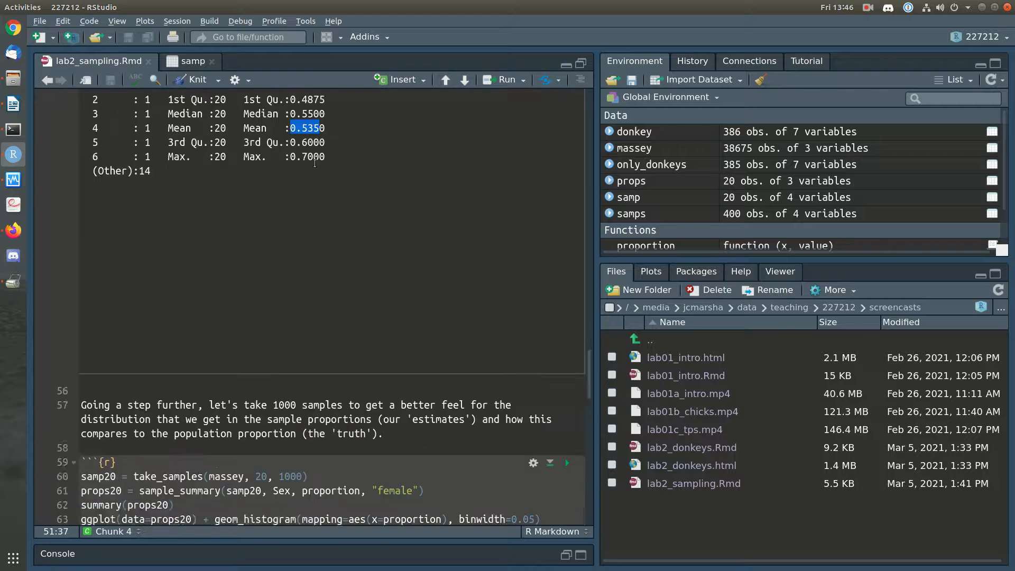
left_click(341, 334)
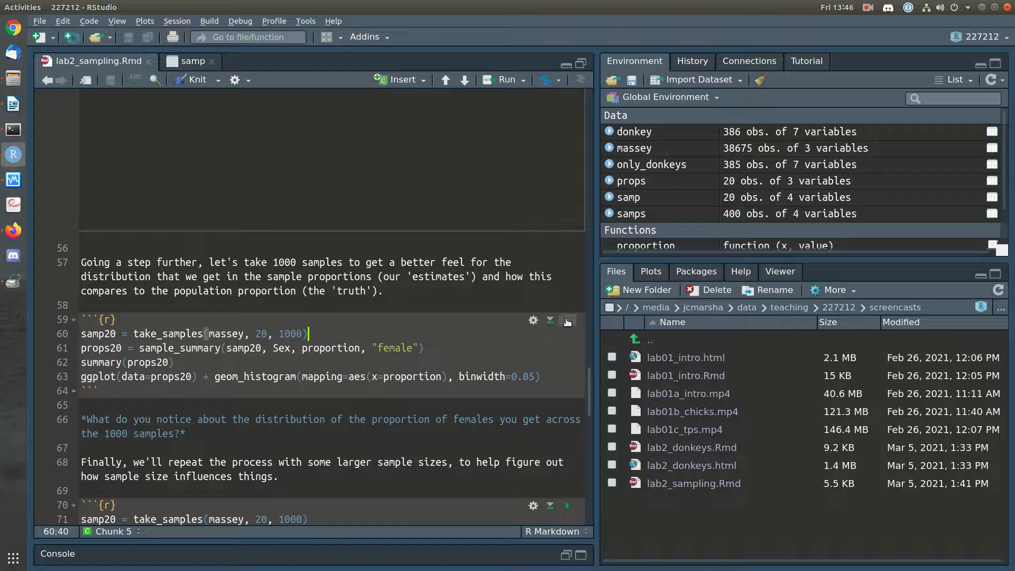
left_click(567, 321)
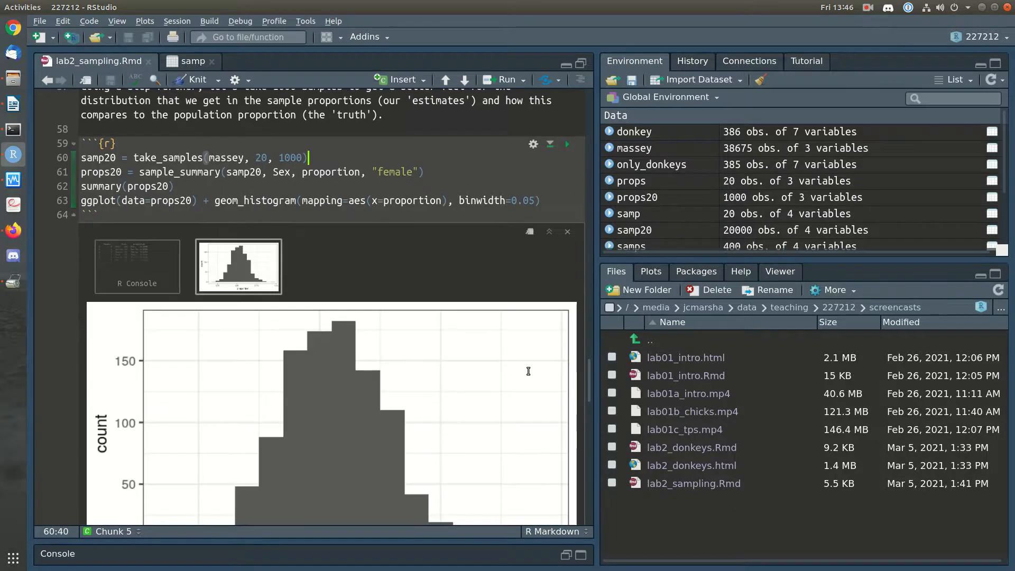
Examine the 1000-sample summary, highlighting the minimum, maximum and mean proportions, and inspect the histogram of proportions.
scroll(528, 373, "up", 3)
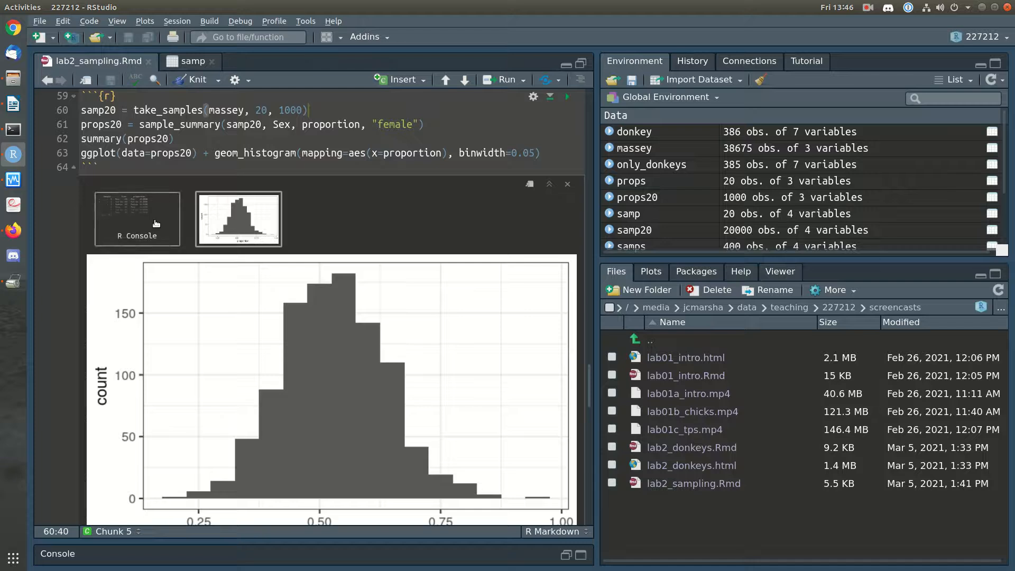
left_click(137, 219)
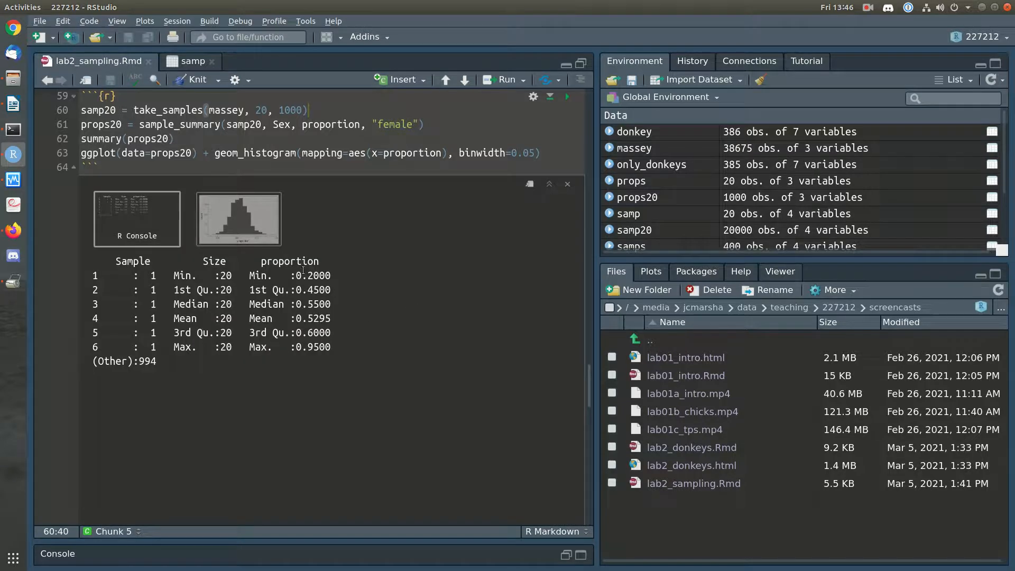
left_click_drag(297, 273, 326, 275)
left_click_drag(332, 347, 291, 347)
left_click(327, 349)
left_click_drag(334, 274, 291, 276)
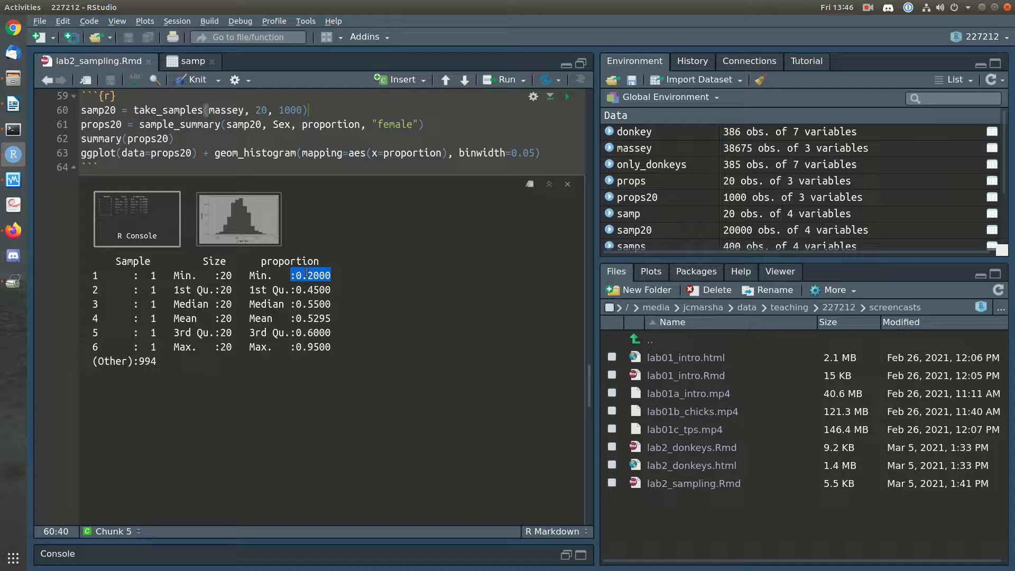
left_click_drag(291, 318, 337, 319)
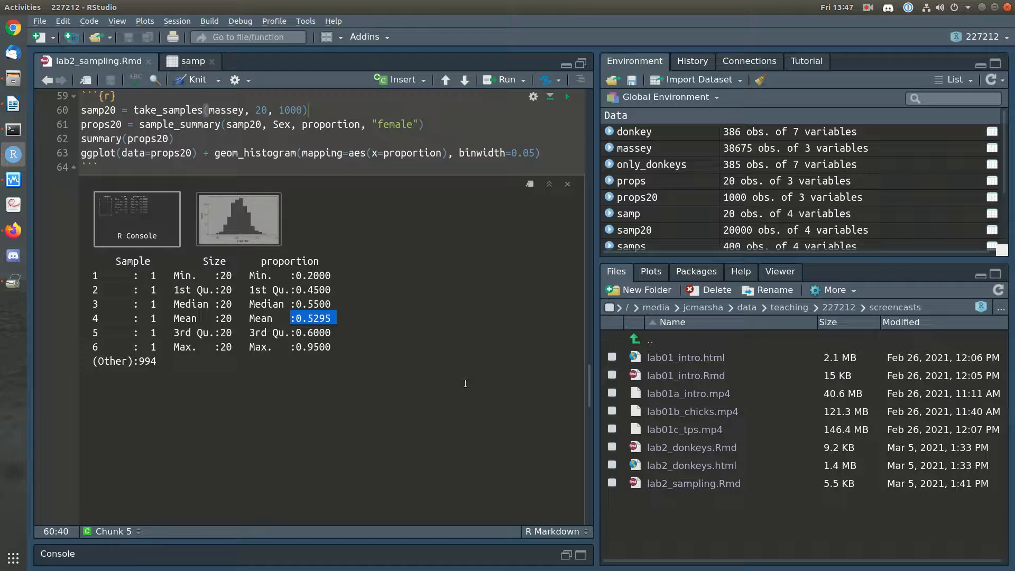
left_click(240, 220)
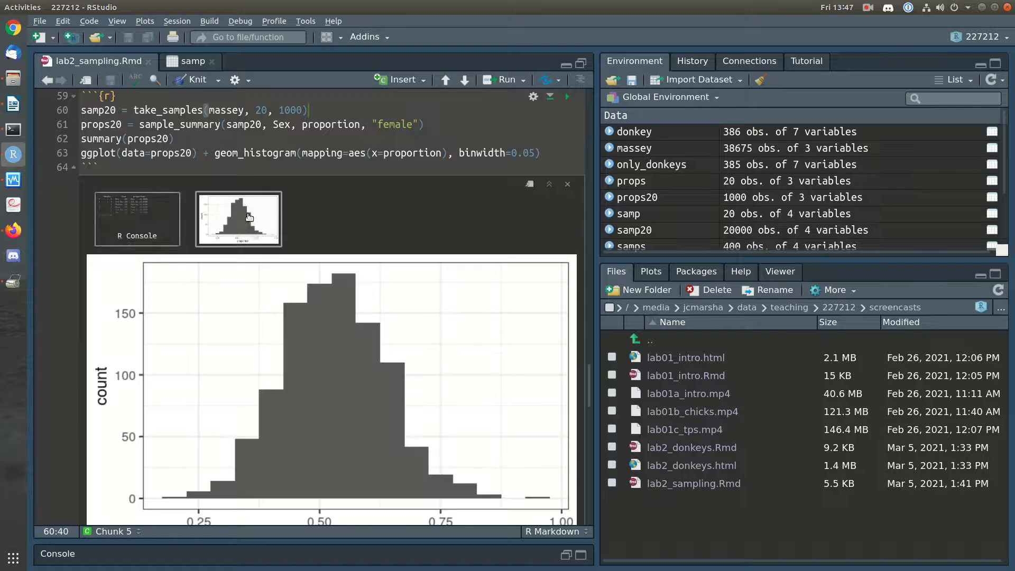
scroll(316, 439, "down", 1)
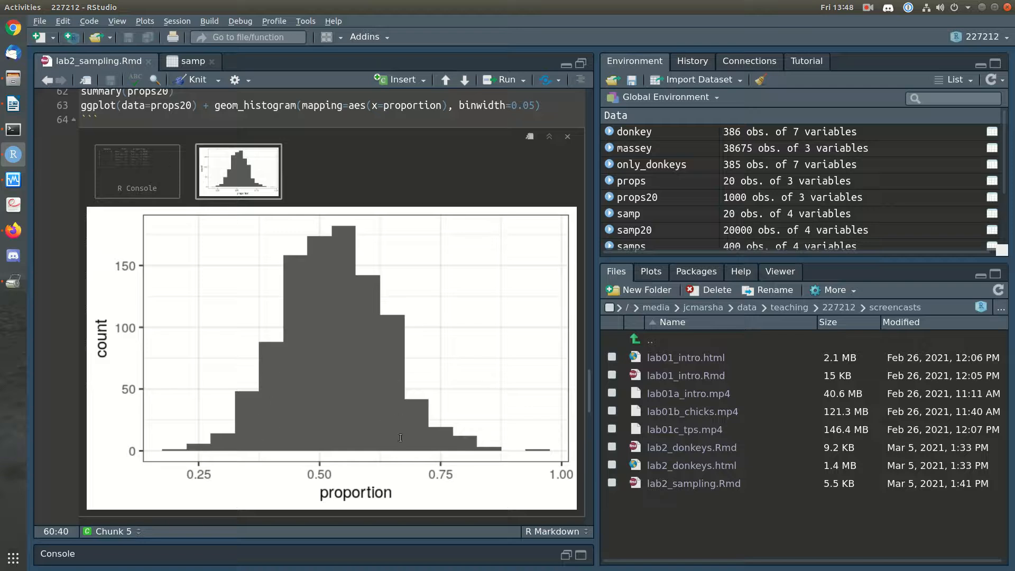
Below the question about the 1000 samples, write "Most samples we take look similar to the population, with a similar proportion of females.".
scroll(398, 443, "down", 3)
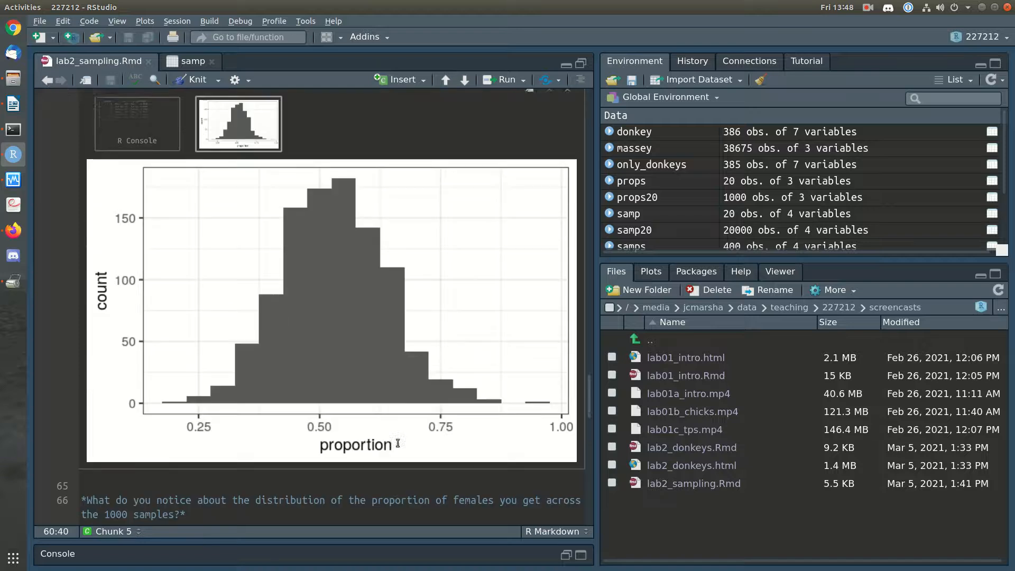
left_click(311, 467)
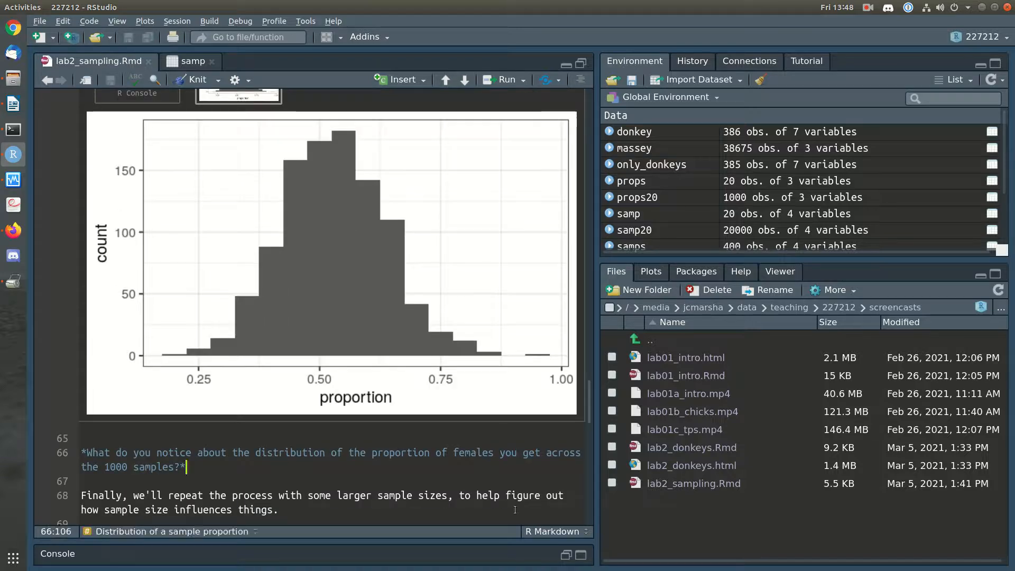
key("Return")
key("Return")
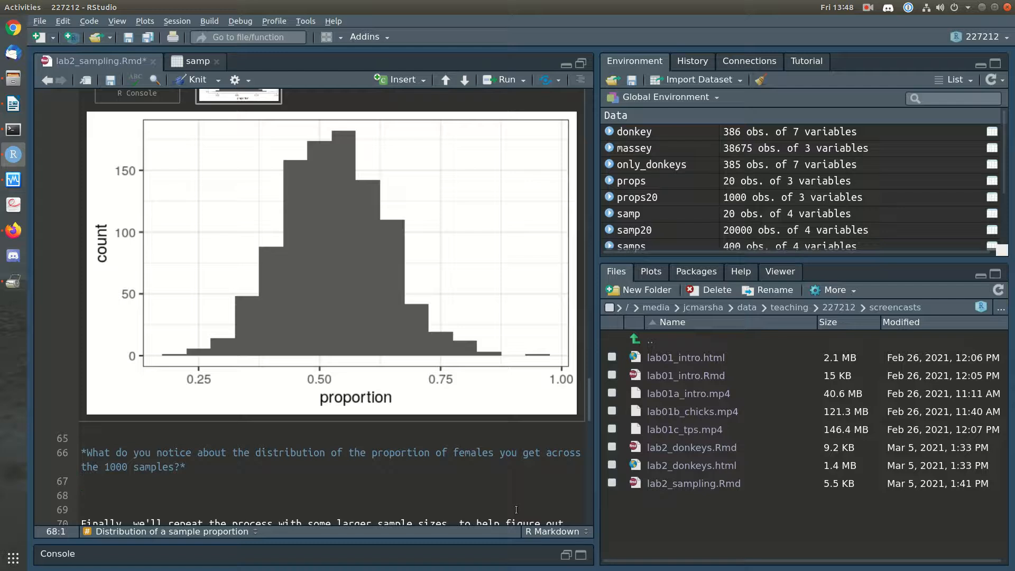
type("The distribution of")
key("shift+Home")
type("Most samples we ta")
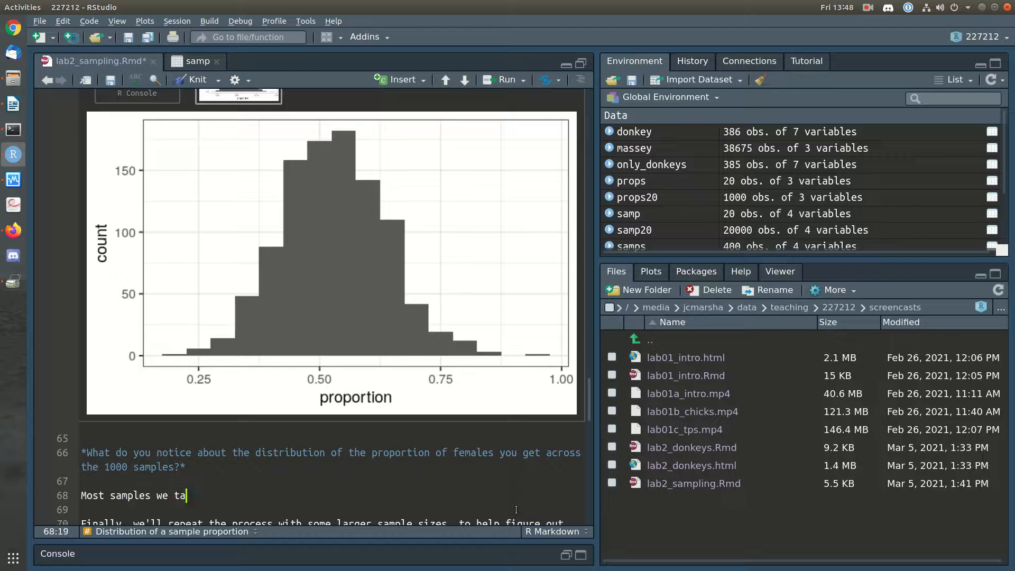
type("ke look similar to the pop")
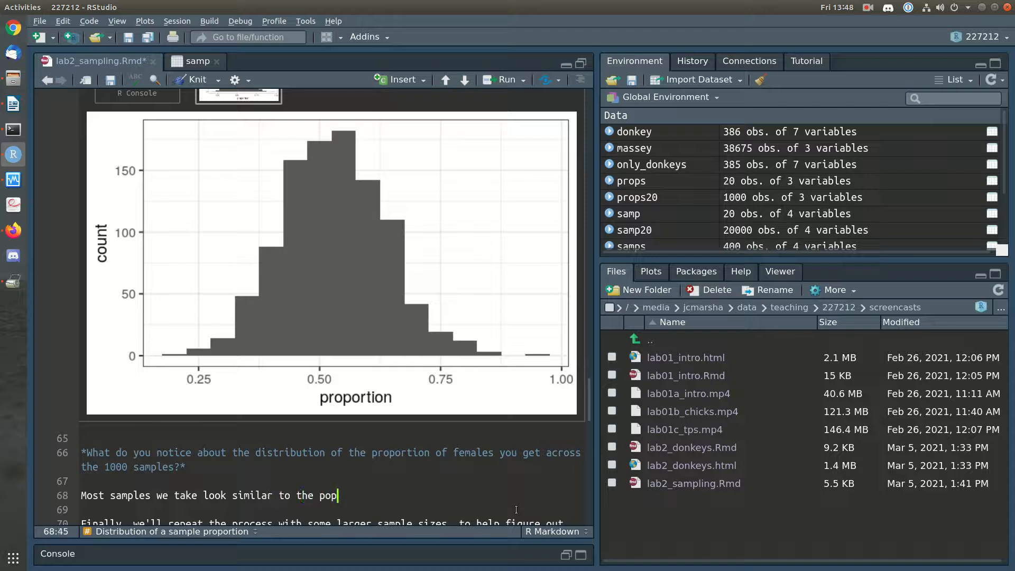
type("ulation, with a so")
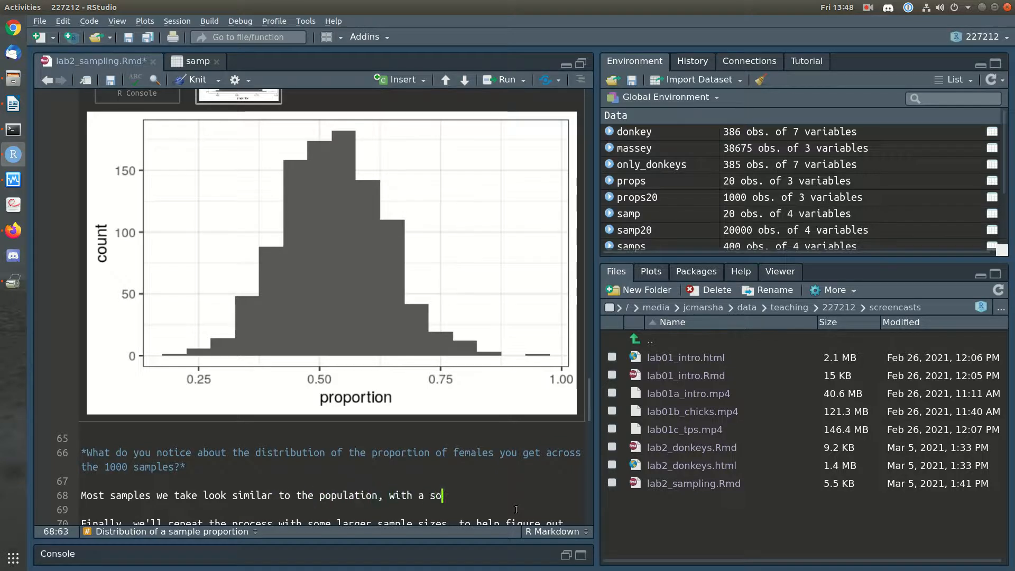
key("BackSpace")
type("imilar")
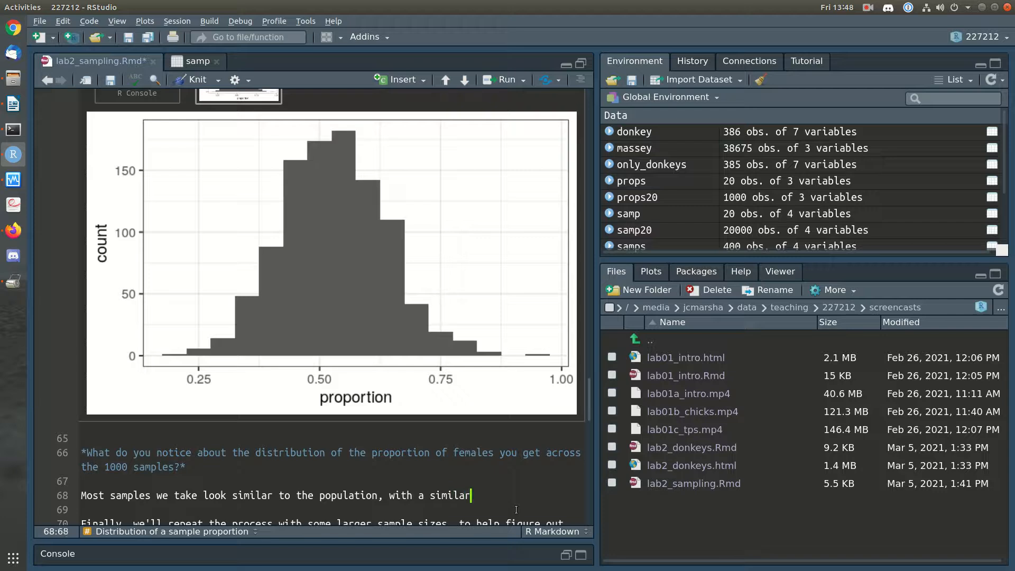
type(" proportion of females. B")
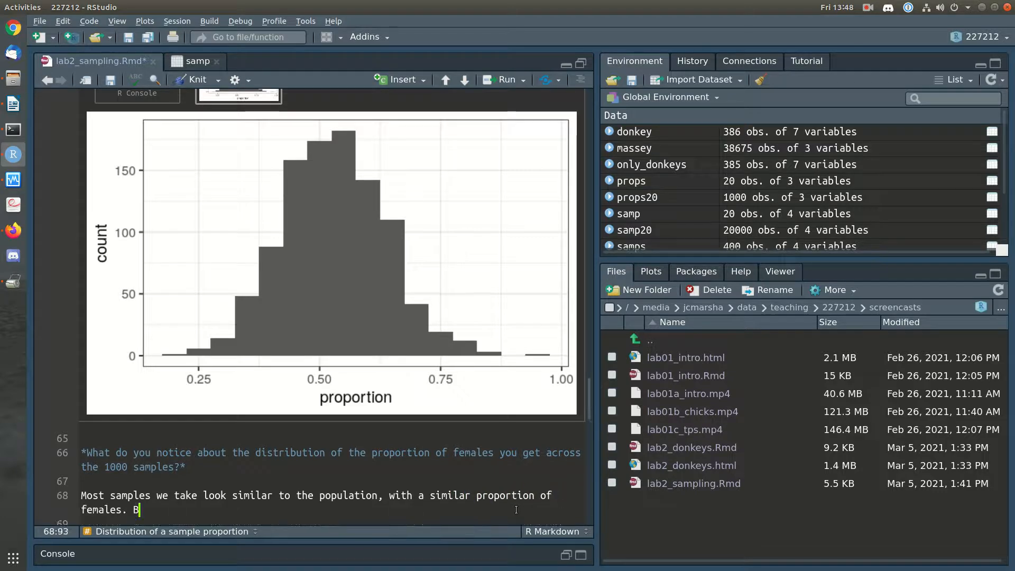
Continue the answer with "But some are more extreme (e.g. we had one here with 95% female!)".
type("ut some are more ext")
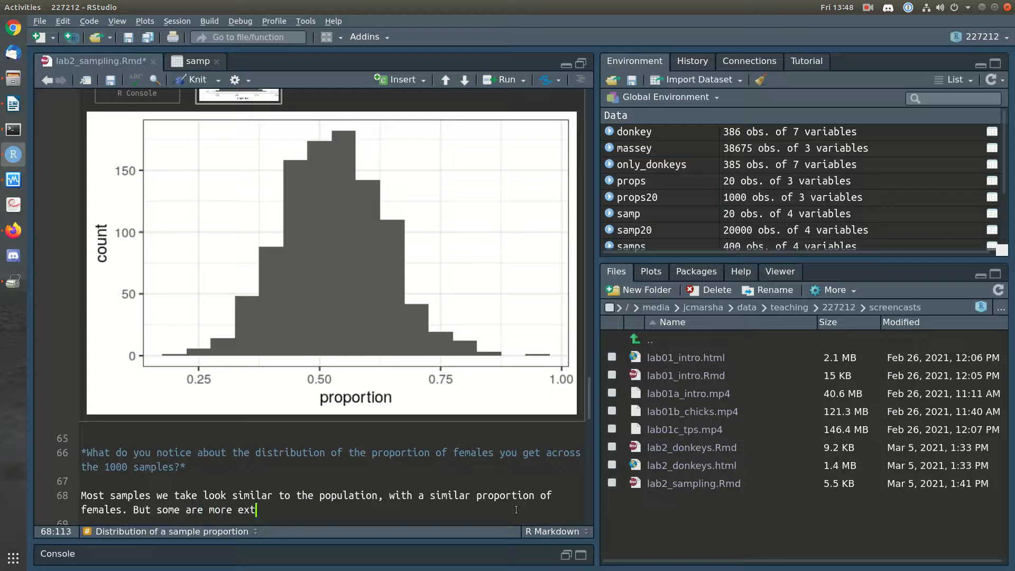
type("reme (e.g. we had one here with ")
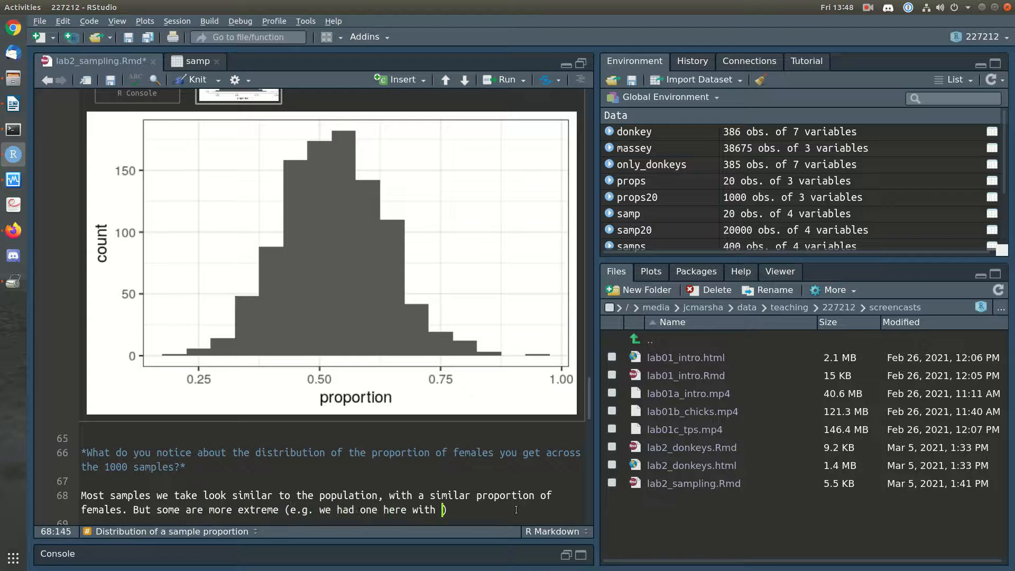
type("95%")
type(" female!)")
Add to the answer "The shape of the distribution of proportions that we get is bell shaped".
type(". The shape of the")
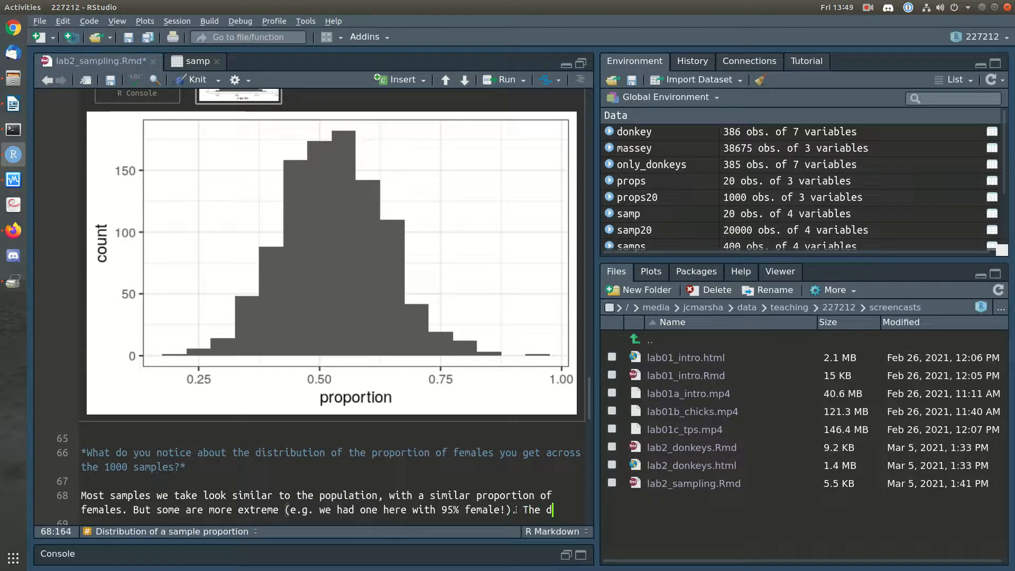
type(" dist")
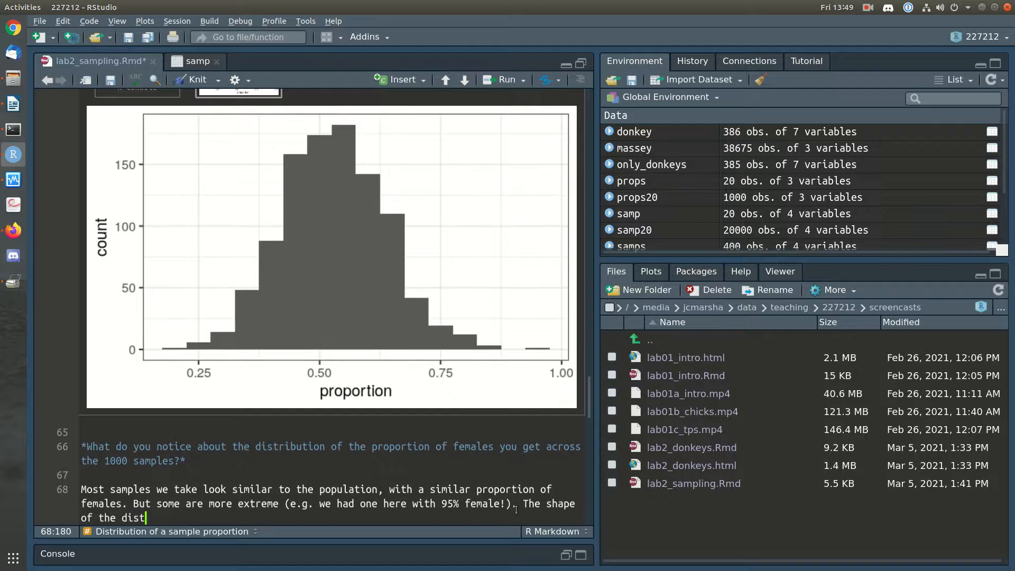
type("ribution of prop")
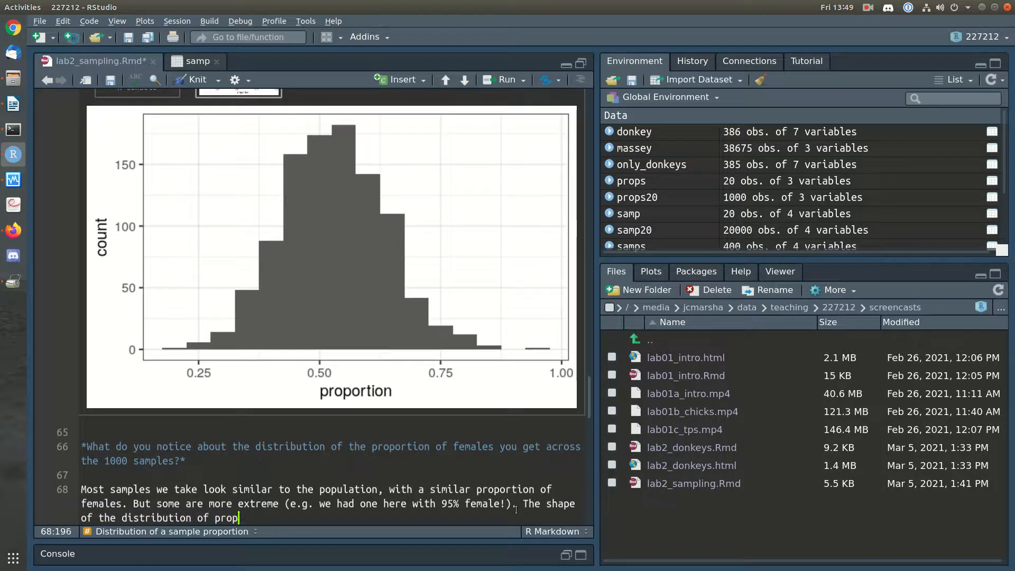
type("ortions that we get ")
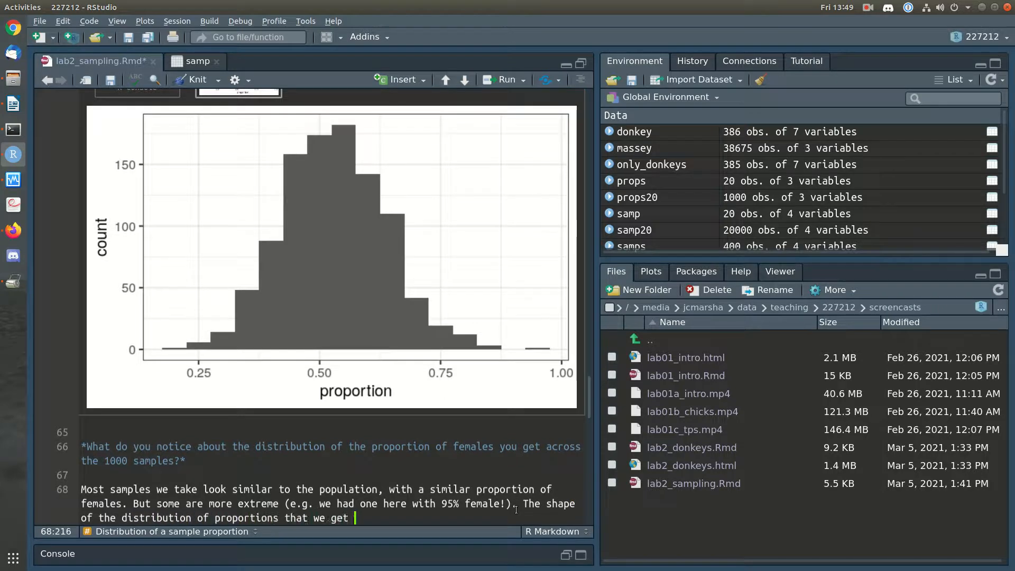
type("is bell shaped")
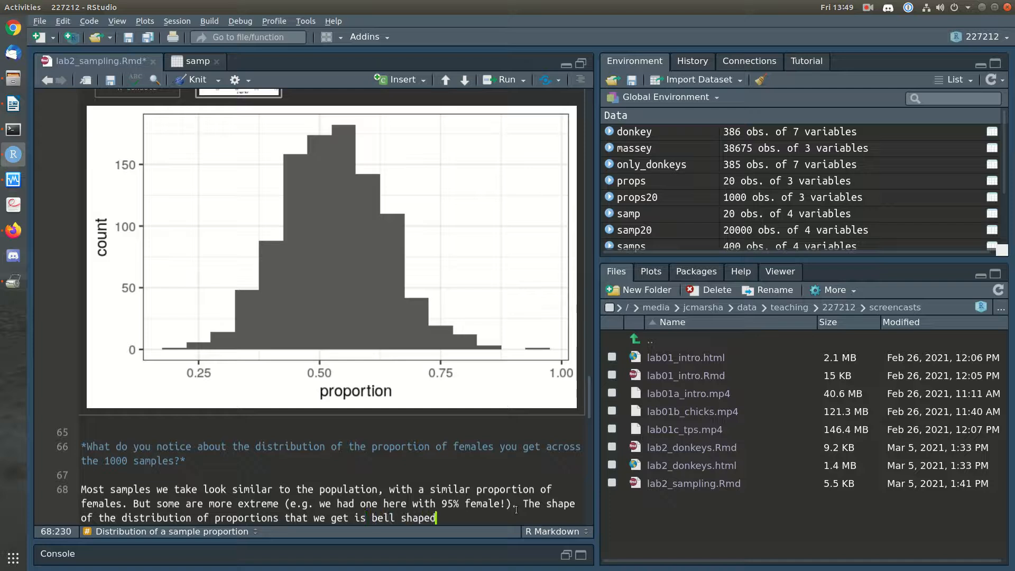
Finish the sentence with ", centered around the true proportion of females (52.8%) but with quite a bit of spread.".
type(", centered around the true p")
type("roportion of fema")
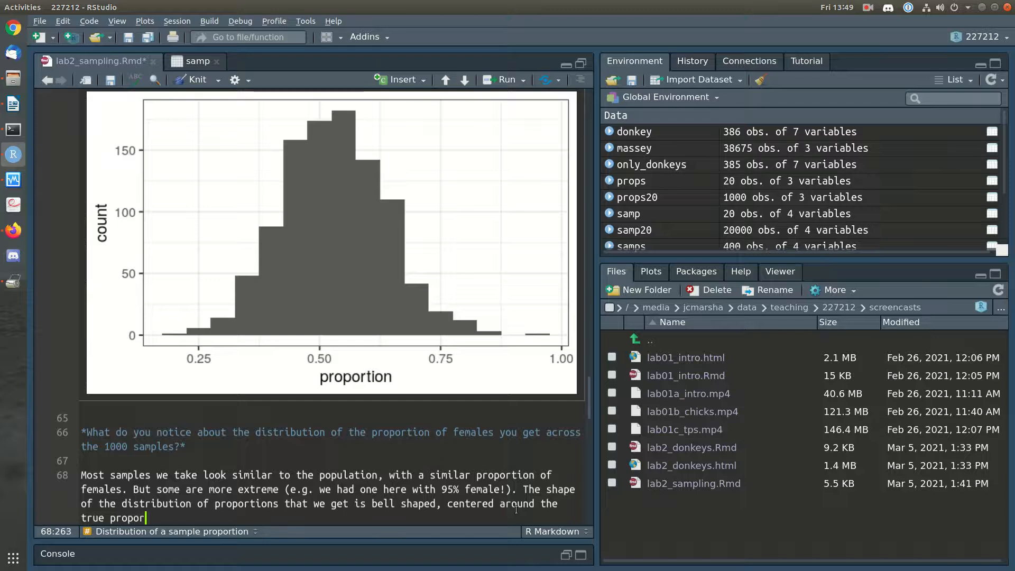
type("les (52.")
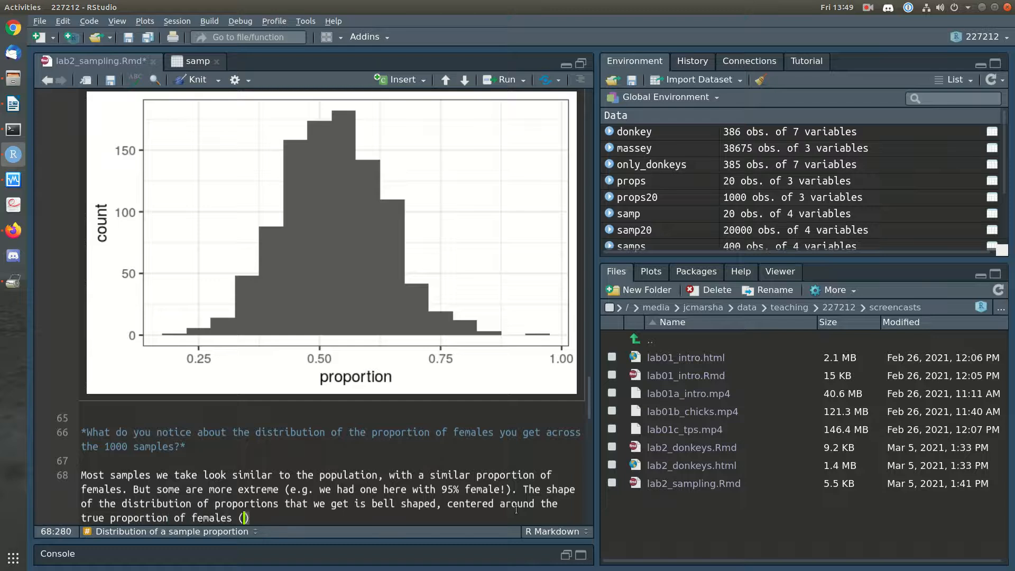
type("8%) but with ")
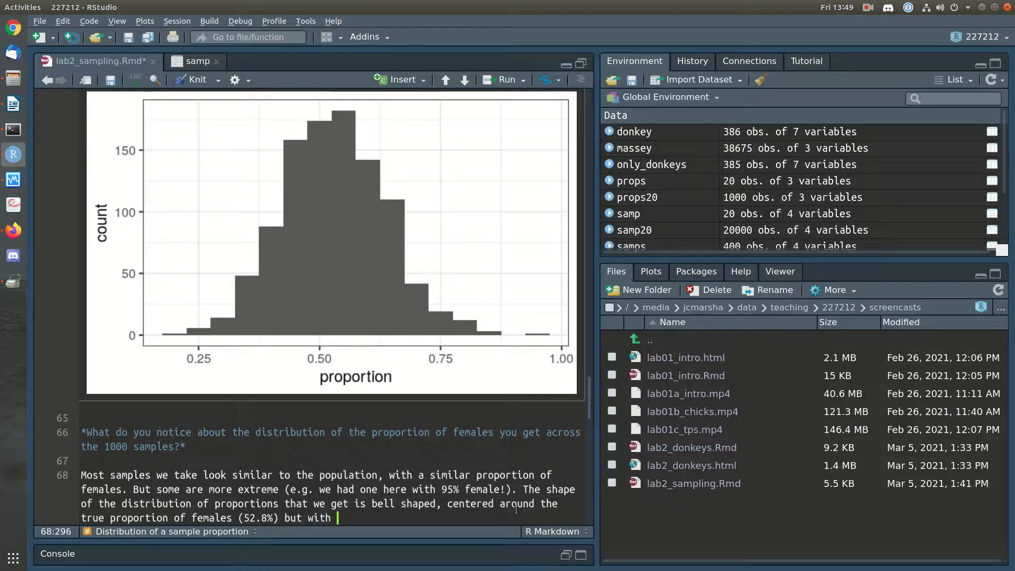
type("quite a bit of spread.")
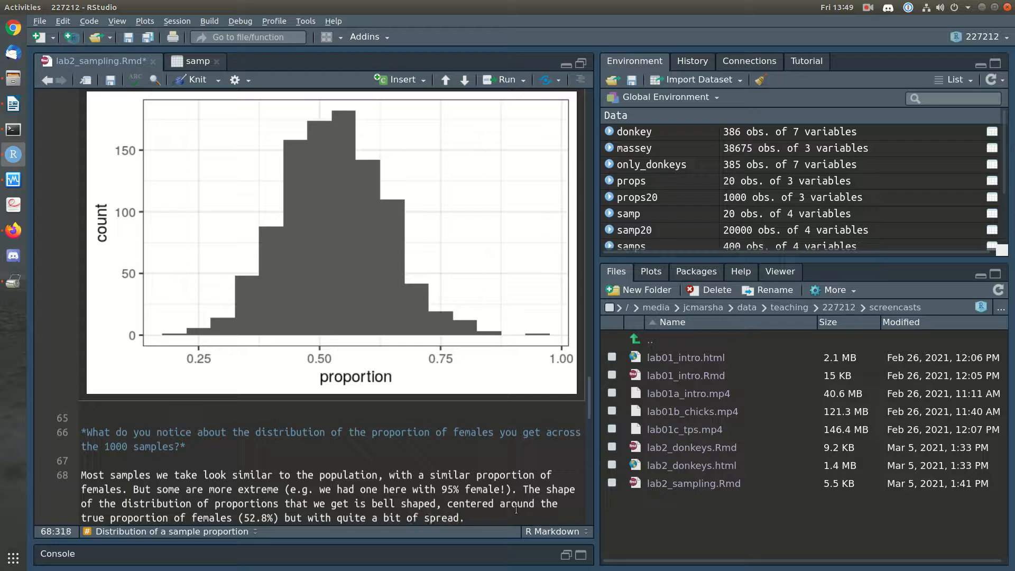
Save the lab2_sampling.Rmd notebook with a single blank line after the written answer.
scroll(516, 509, "down", 1)
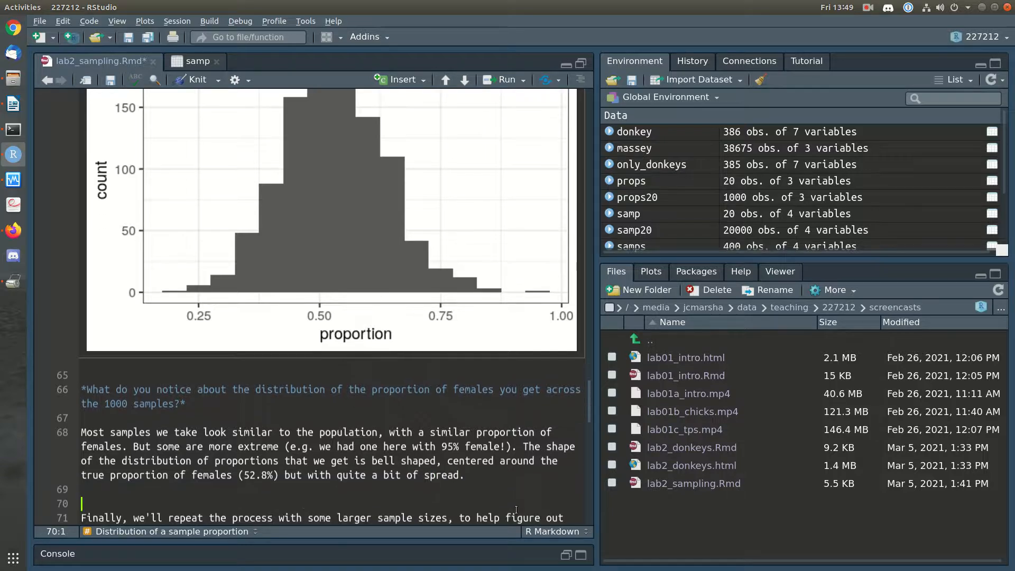
key("Down")
key("ctrl+s")
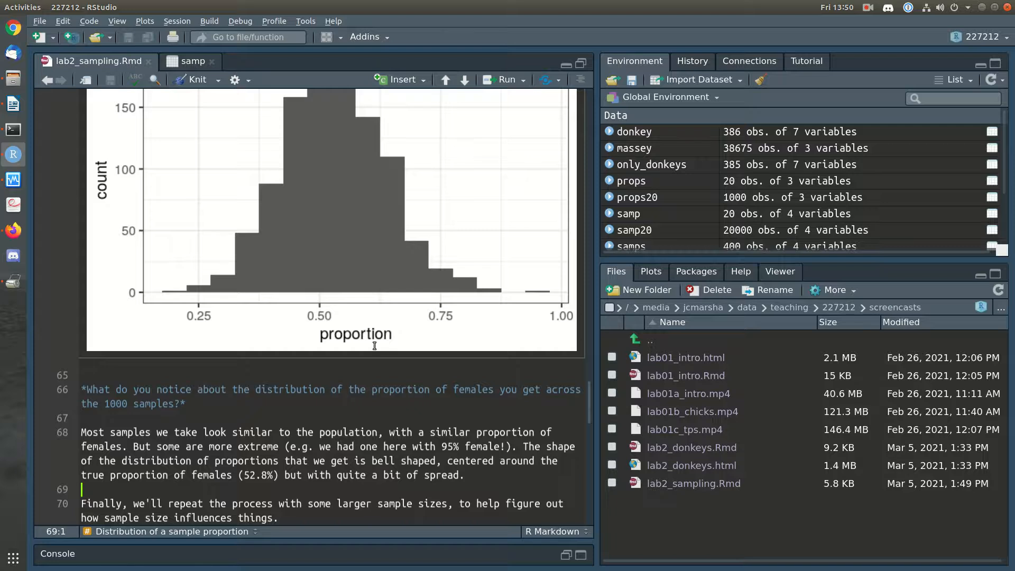
Run the chunk that takes 1000 samples each of sizes 20, 80 and 320 and plots female-proportion histograms faceted by Size.
scroll(375, 346, "down", 8)
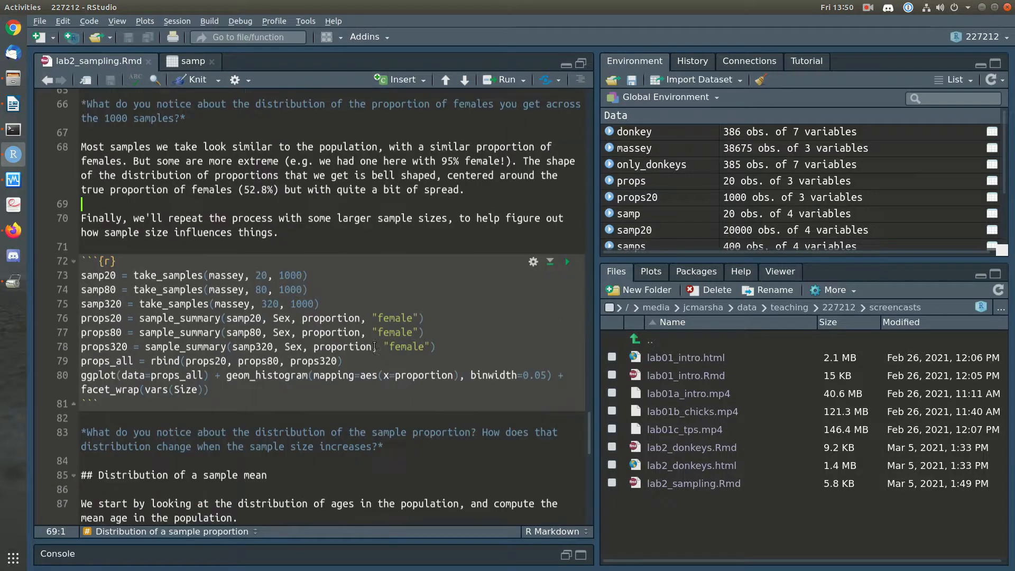
left_click(312, 278)
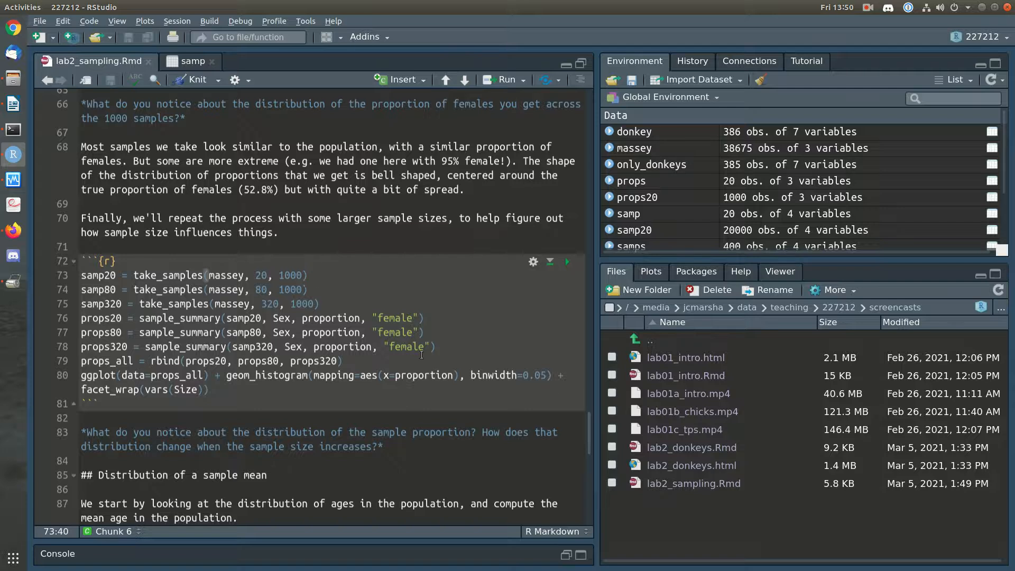
scroll(568, 267, "down", 3)
left_click(567, 191)
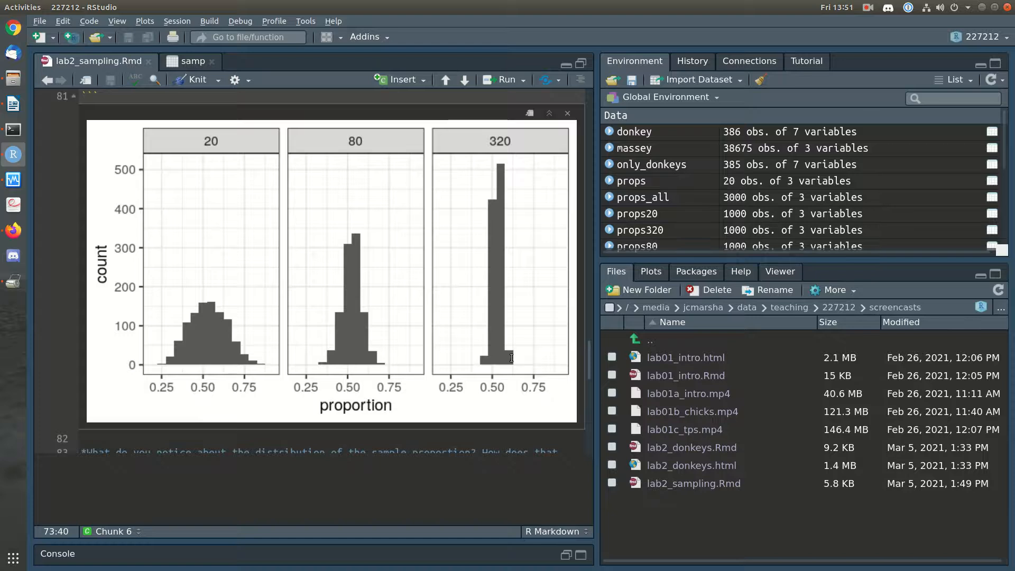
Start the answer below the question on the sample proportion's distribution with "The distribution of the sample proportions is".
scroll(472, 400, "down", 3)
left_click(379, 385)
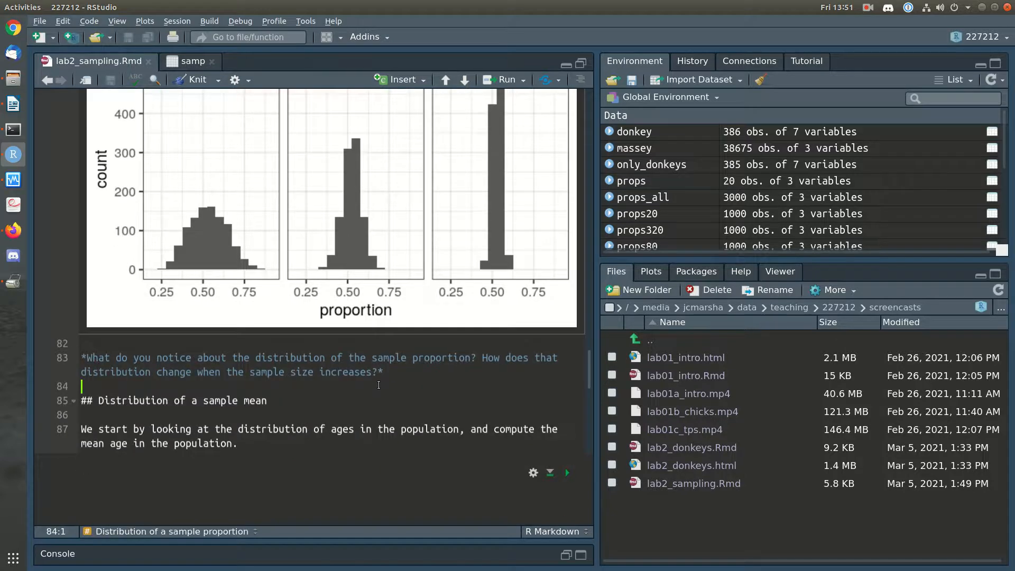
key("Return")
type("The distributi")
type("on of the sample prop")
type("r")
type("ortioin")
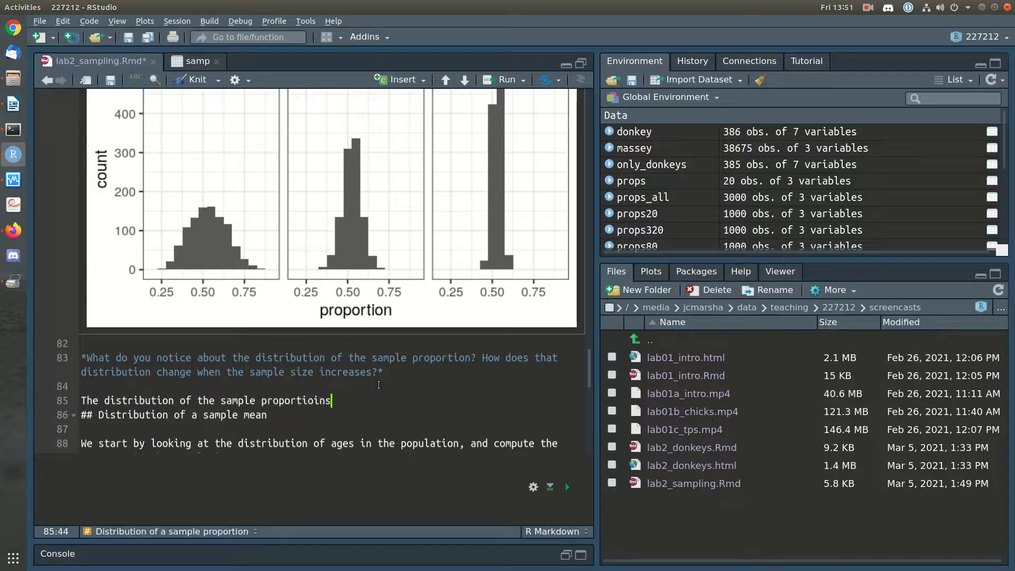
key("BackSpace")
key("BackSpace")
type("ns is")
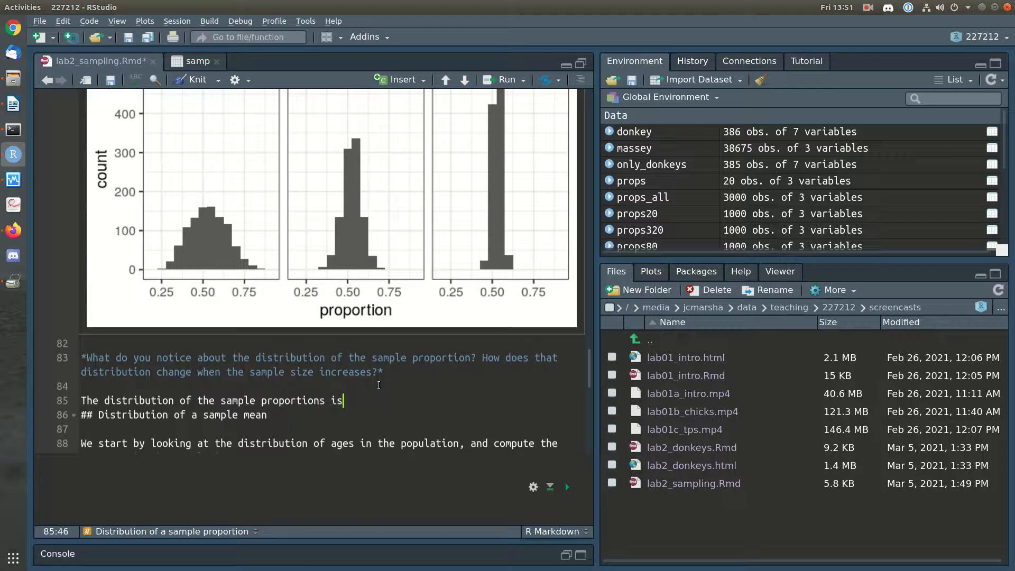
Continue the answer with "in all cases bell shaped and centered on the true population proportion female of 52.8%. However, the proportion varies between".
type(" centered")
key("BackSpace")
key("BackSpace")
key("BackSpace")
key("BackSpace")
key("BackSpace")
key("BackSpace")
key("BackSpace")
key("BackSpace")
type("in all cases that")
key("BackSpace")
key("BackSpace")
key("BackSpace")
key("BackSpace")
type("bell shaped and centered on the true populat")
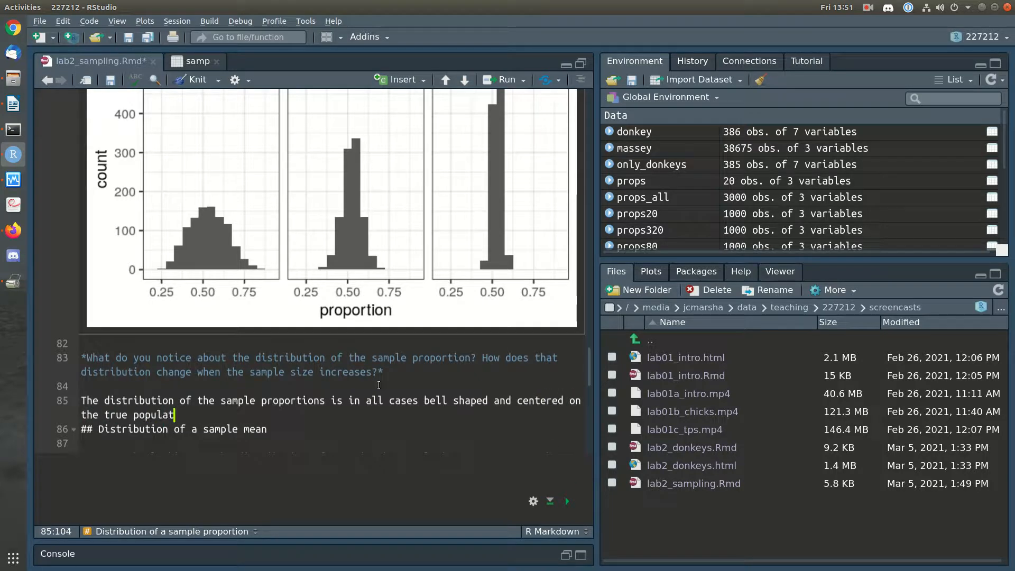
type("ion proportion fema")
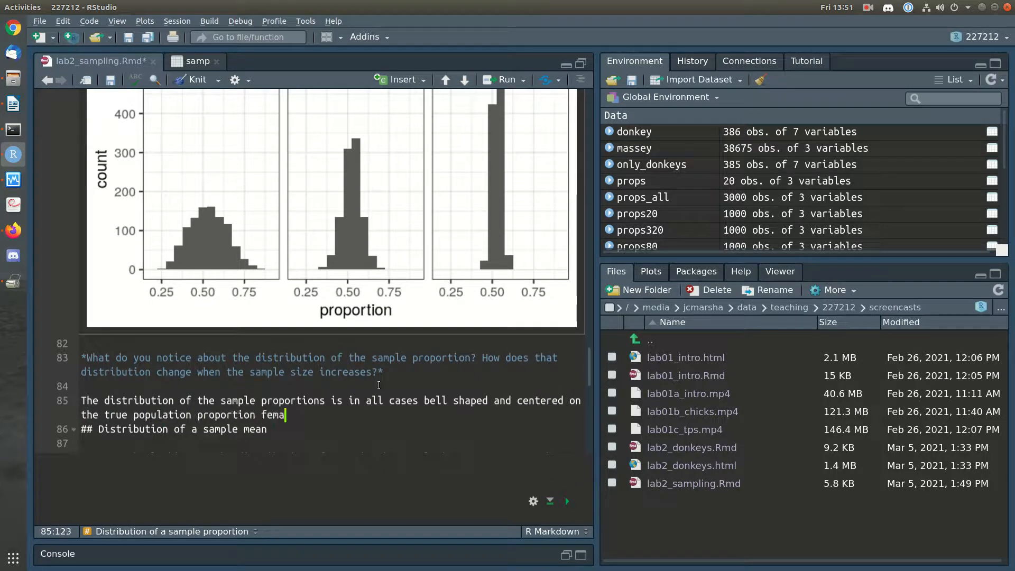
type("le of 52.8%. However, the proportion varies betw")
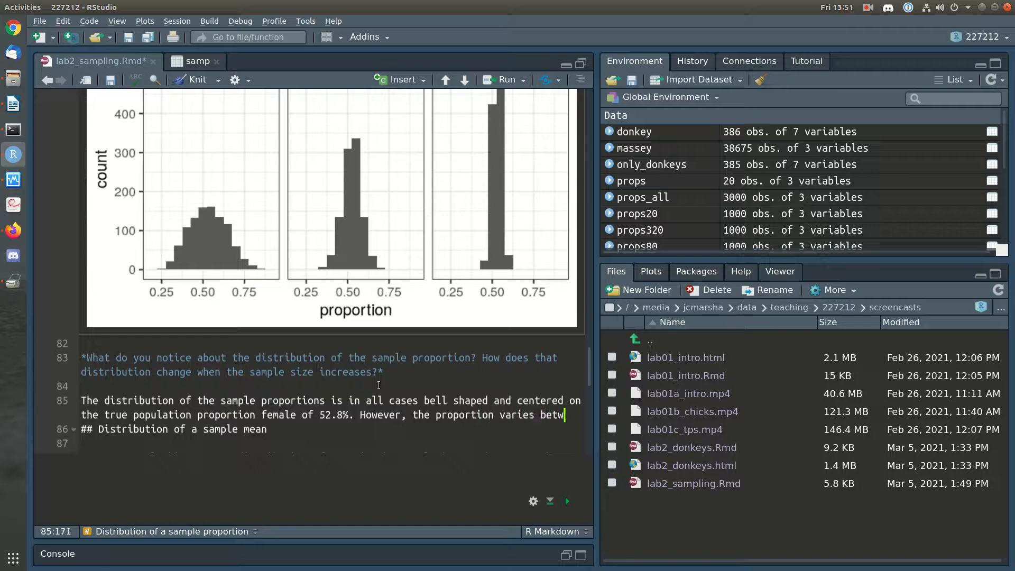
Complete the sentence with "samples due to random sample to sample variation".
type("een samples due to random sapm")
type("le to")
key("BackSpace")
key("BackSpace")
key("BackSpace")
key("BackSpace")
key("BackSpace")
key("BackSpace")
key("BackSpace")
type("mple sample")
key("BackSpace")
key("BackSpace")
key("BackSpace")
key("BackSpace")
key("BackSpace")
key("BackSpace")
type("to sample variatio")
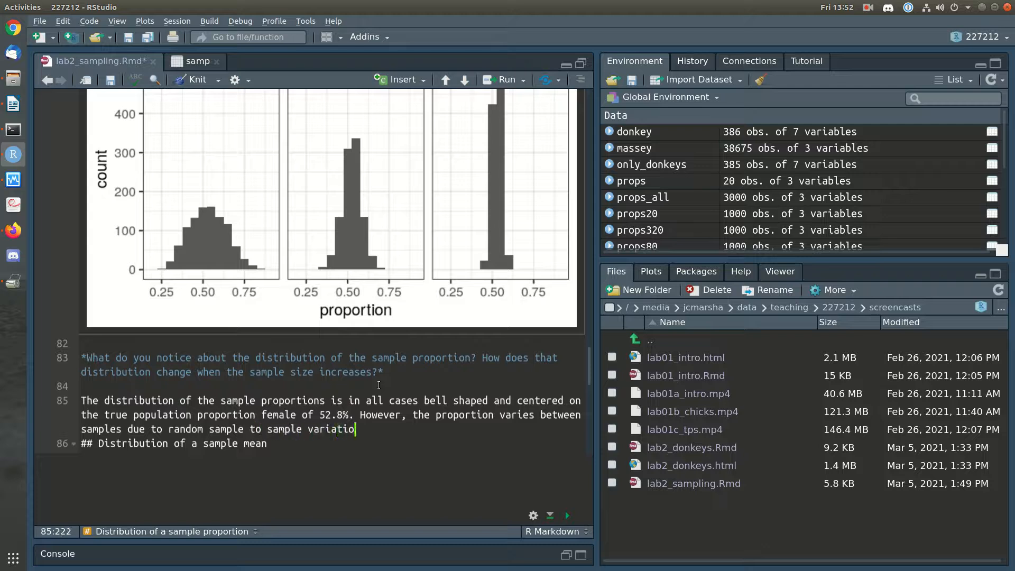
Add "The amount it varies depends on the sample size: Small samples vary a lot, big samples vary a small amount." to the answer.
type("n. The amount it varies depends")
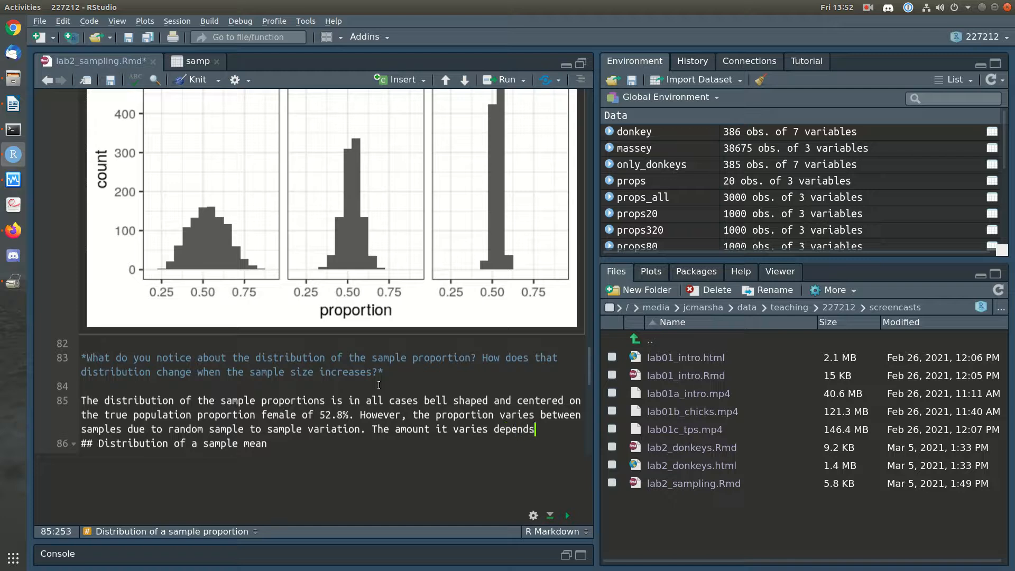
type(" on the sample size:")
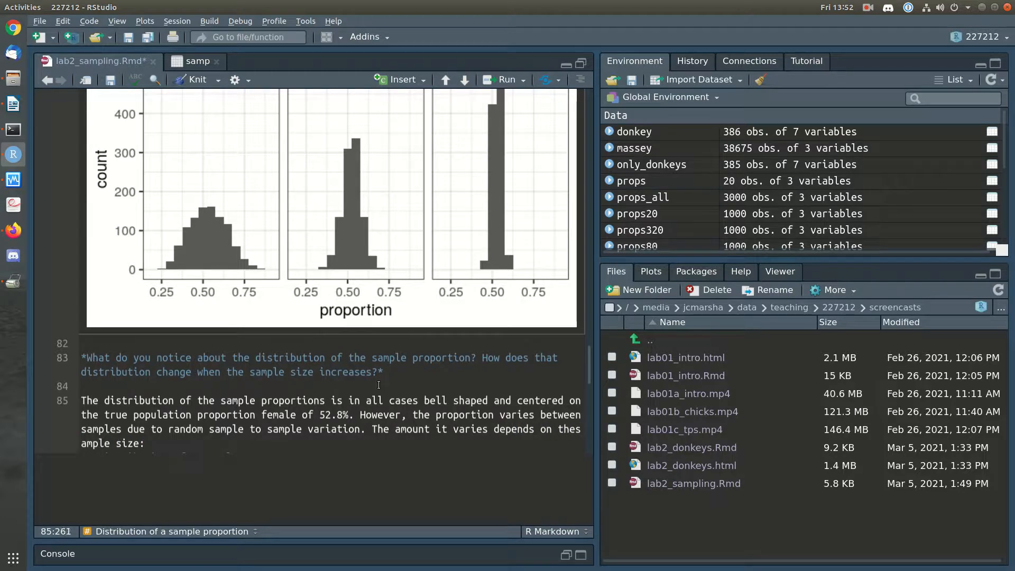
type(" Small samples vary a lot, big samples vary a small amount. ")
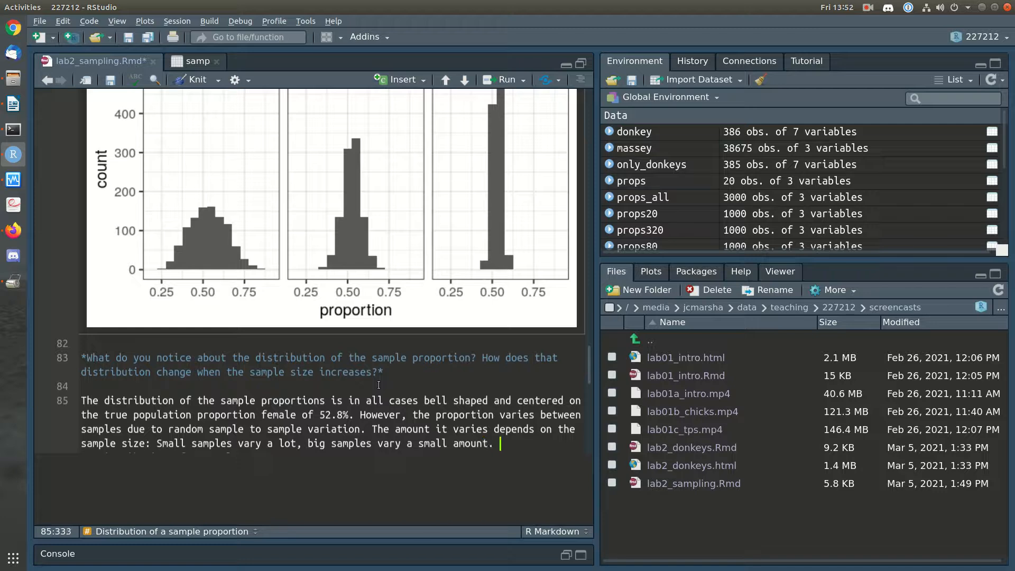
Finish the answer with "The amount of variation roughly halves for each quadrupling of the sample size.".
type("The amount of variation ")
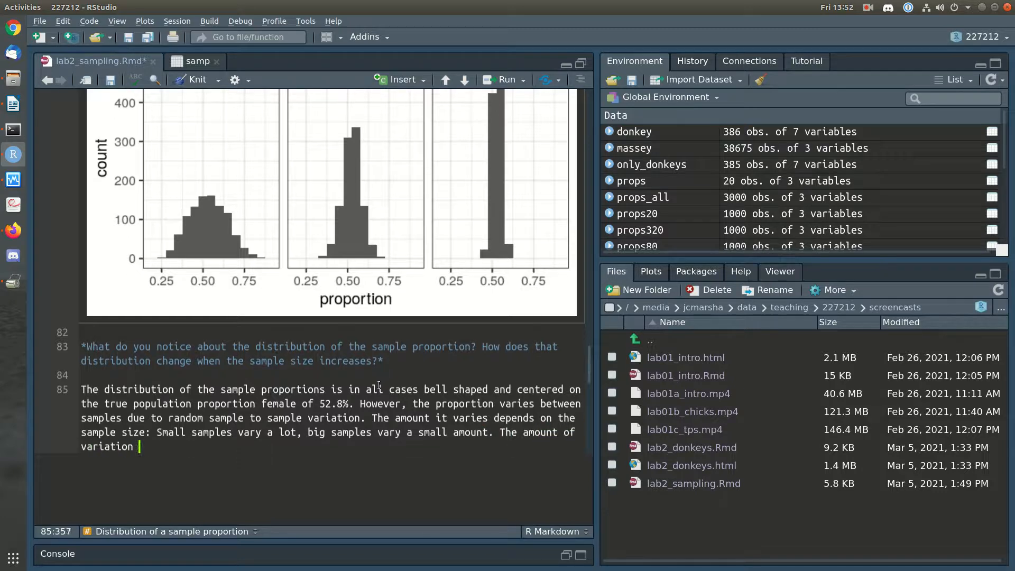
type("roughly halves for each ")
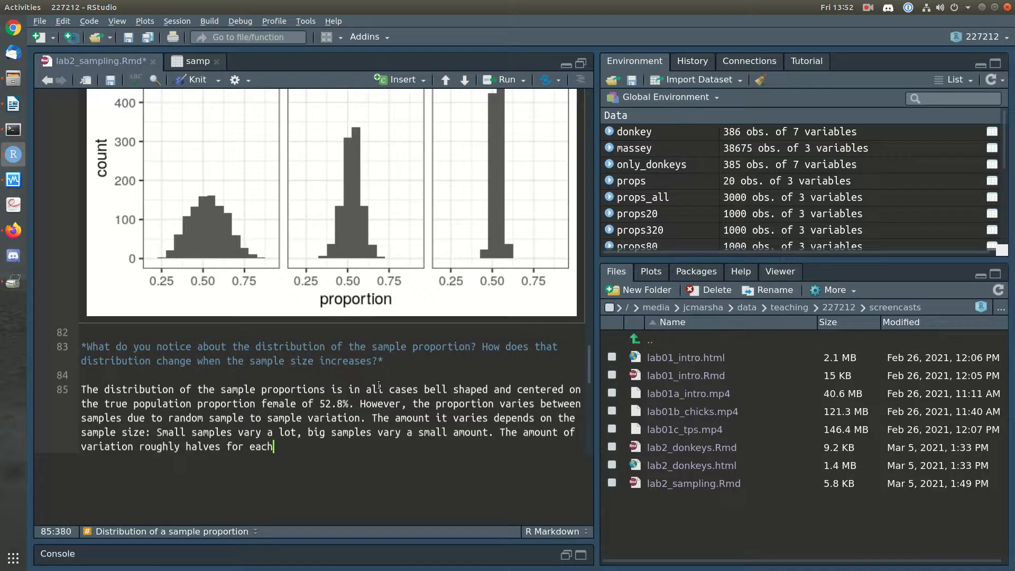
type("quadrupling of the ")
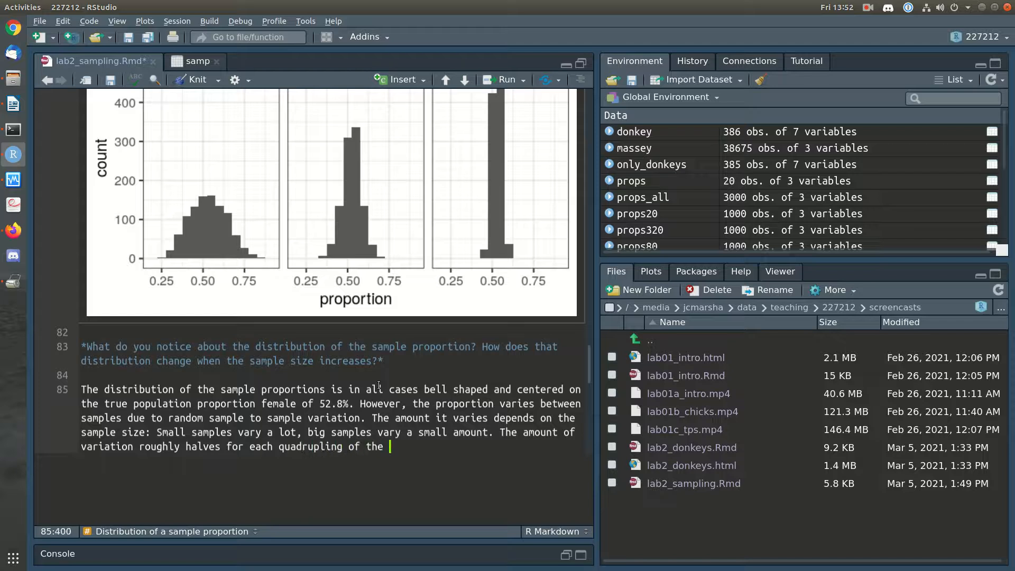
type("sample size.")
scroll(260, 199, "up", 3)
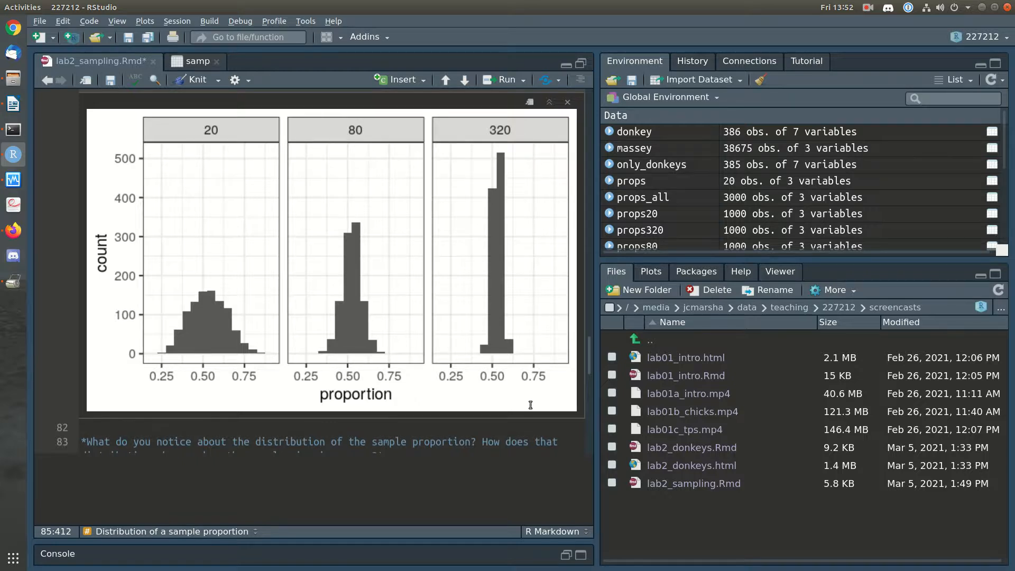
Save the notebook with a blank line between the answer and the "Distribution of a sample mean" heading.
scroll(530, 405, "down", 5)
left_click(327, 279)
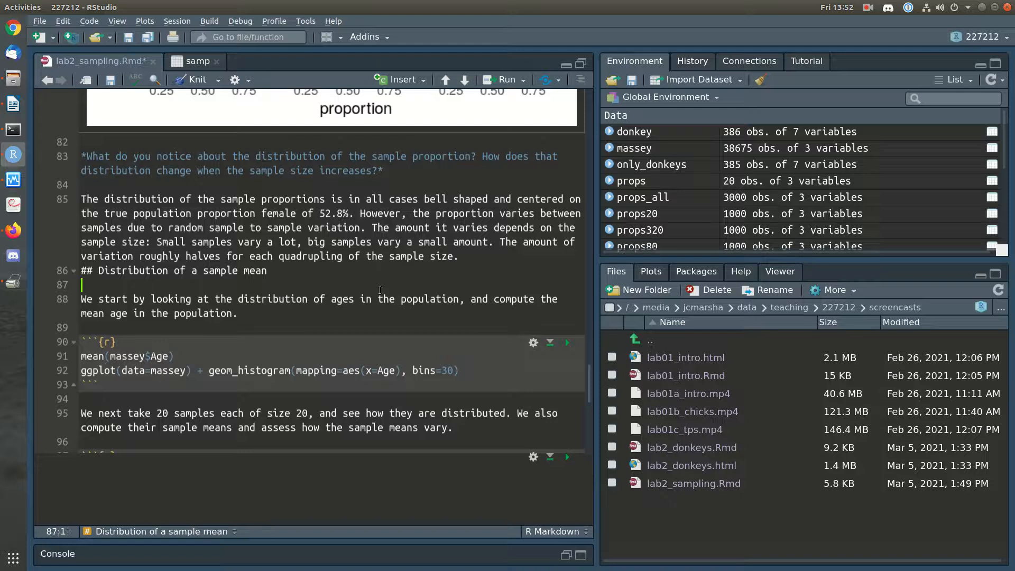
key("ctrl+s")
left_click(478, 257)
key("Return")
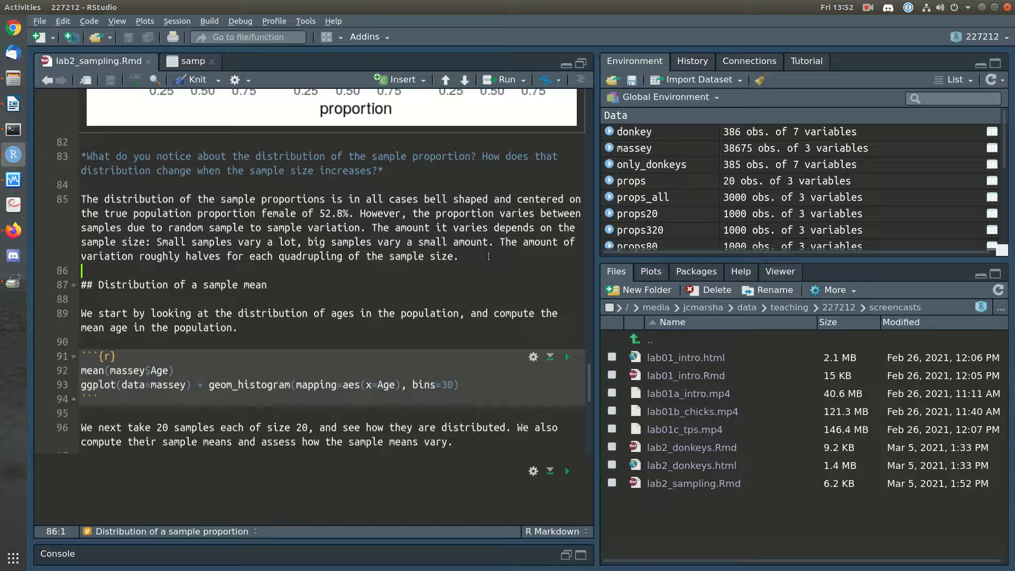
Run the chunk that computes the mean of massey$Age and plots a 30-bin histogram of Age.
scroll(478, 265, "down", 1)
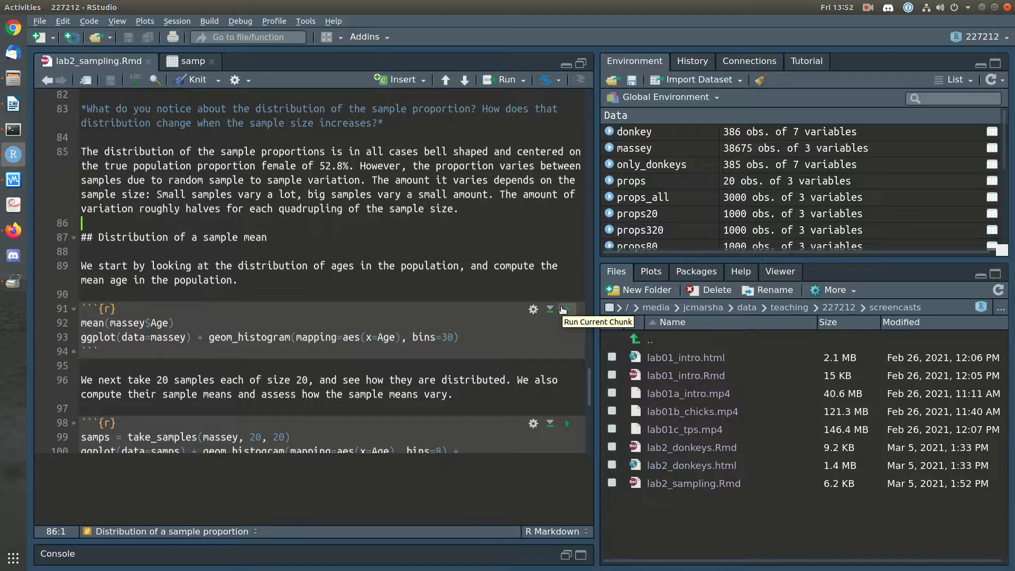
scroll(564, 311, "down", 1)
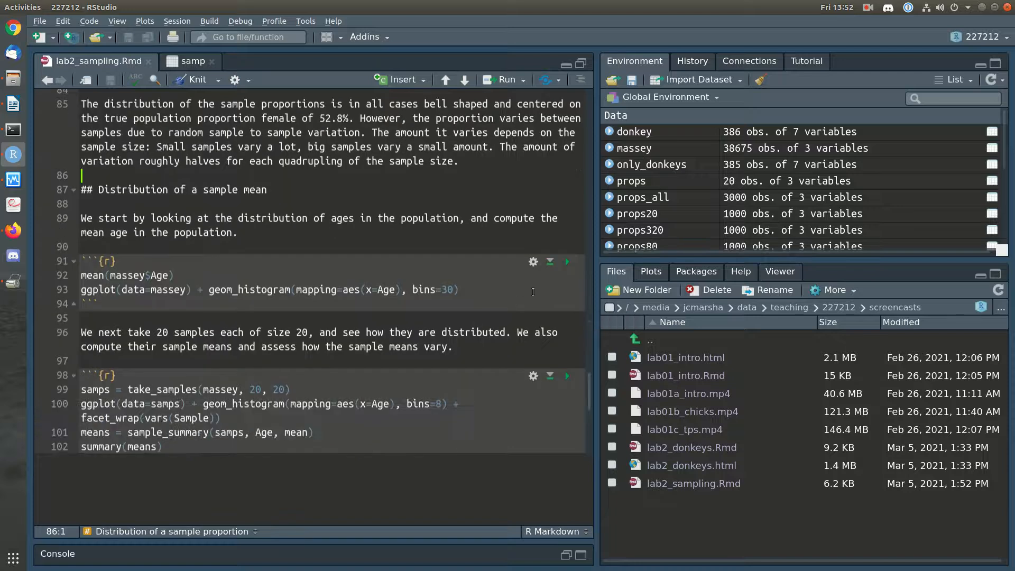
left_click(566, 263)
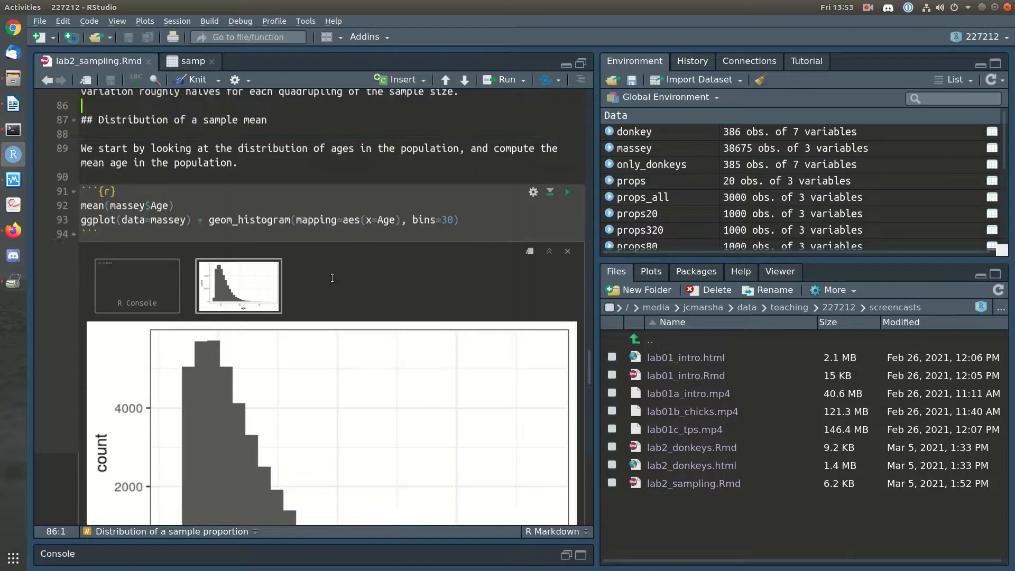
Examine the chunk's two outputs, the population mean age and the shape of the age histogram.
left_click(137, 142)
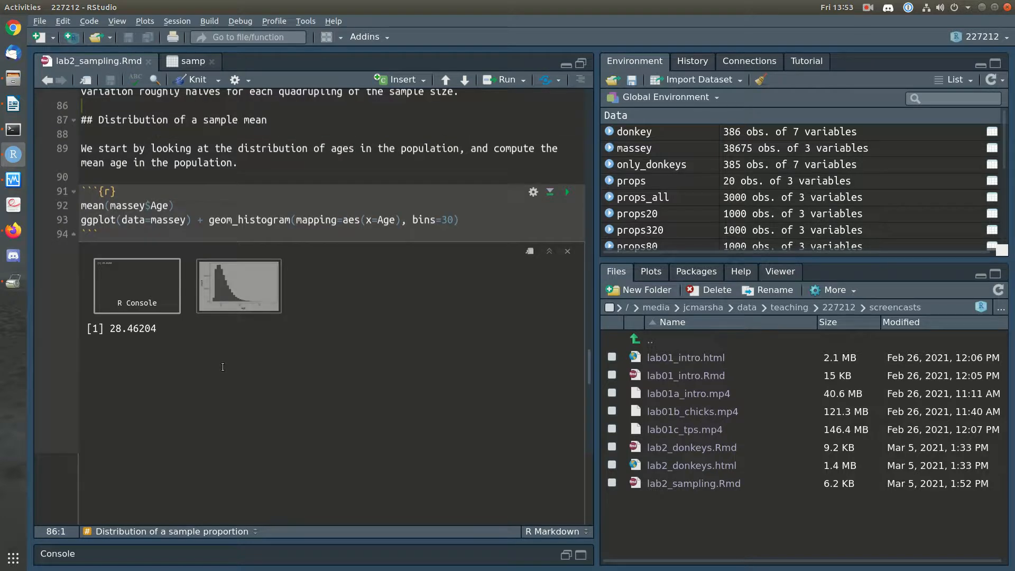
scroll(222, 366, "down", 2)
left_click(239, 191)
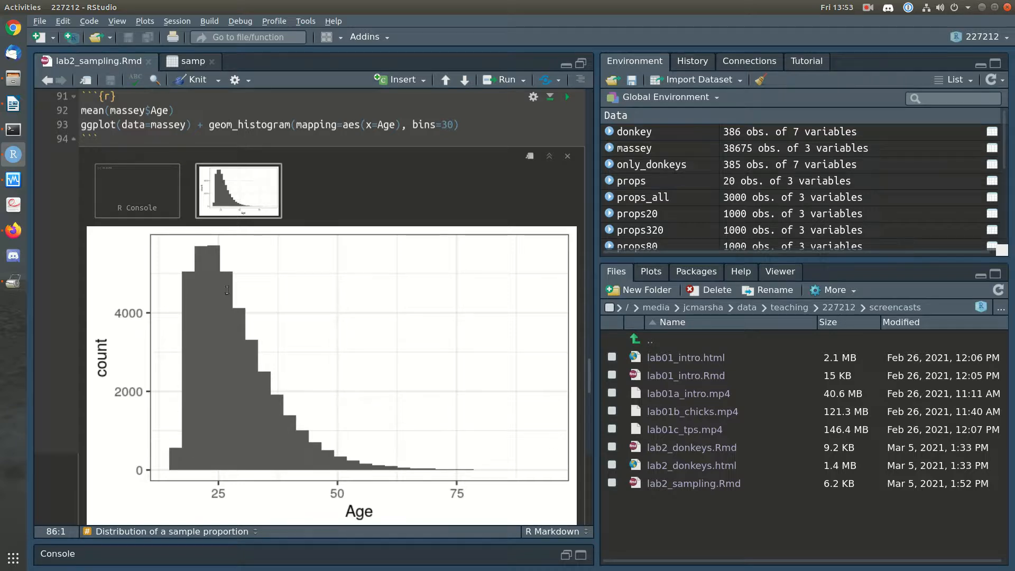
scroll(427, 427, "down", 1)
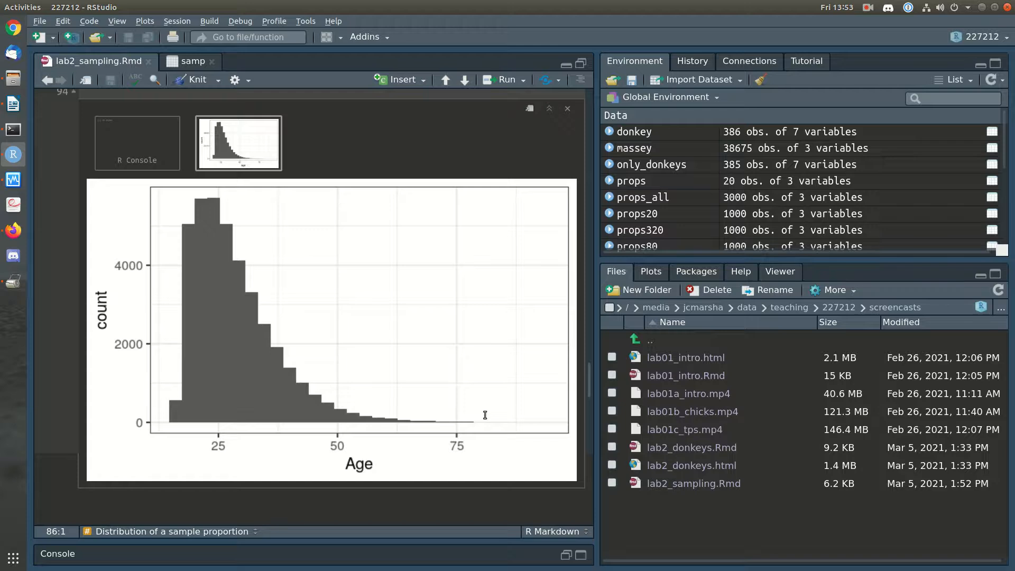
scroll(486, 415, "down", 2)
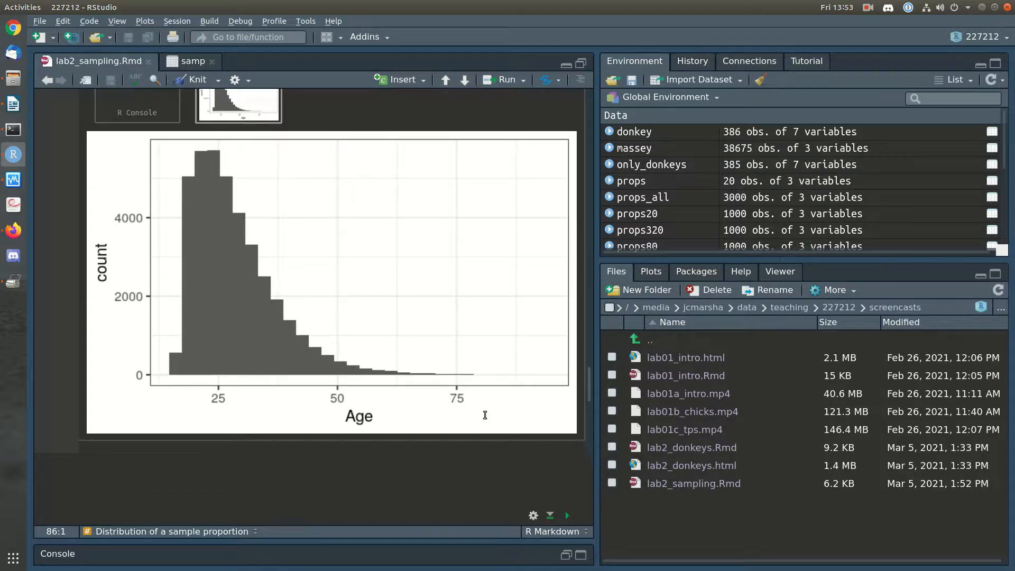
scroll(486, 415, "up", 2)
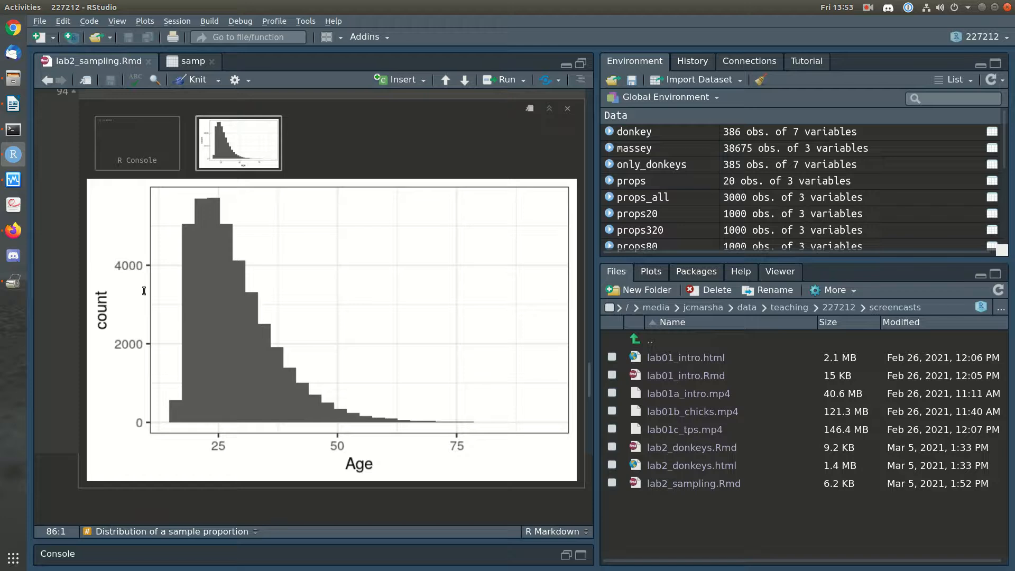
left_click(162, 159)
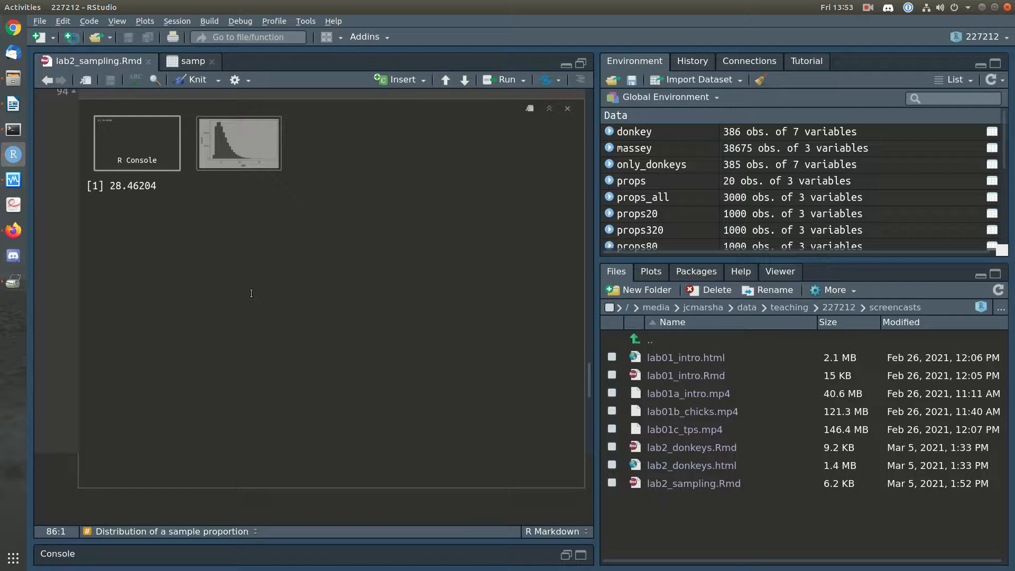
Run the chunk that takes 20 samples of size 20, plots Age histograms per sample and summarises the sample means.
scroll(251, 293, "down", 5)
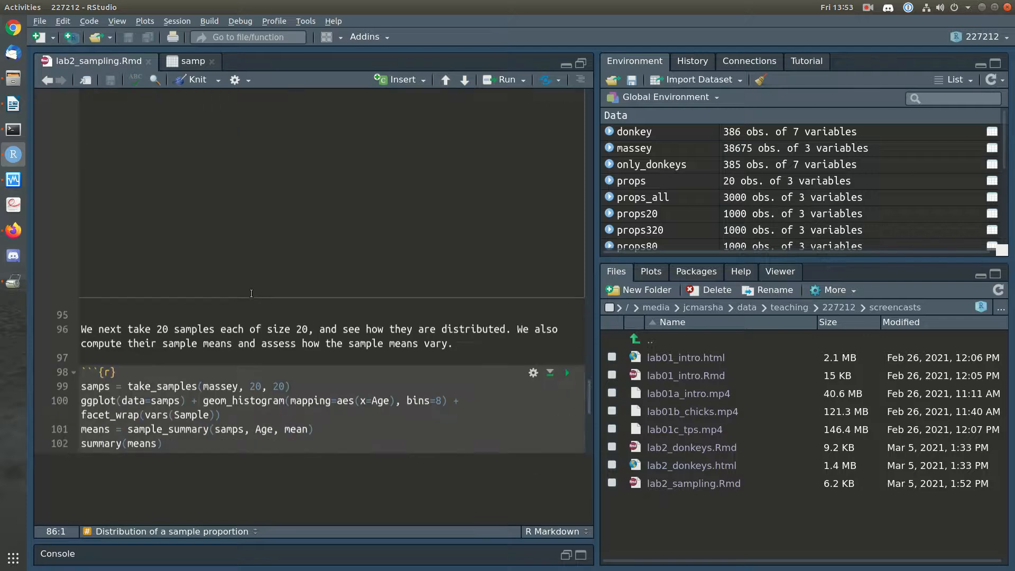
scroll(262, 291, "down", 5)
left_click(358, 173)
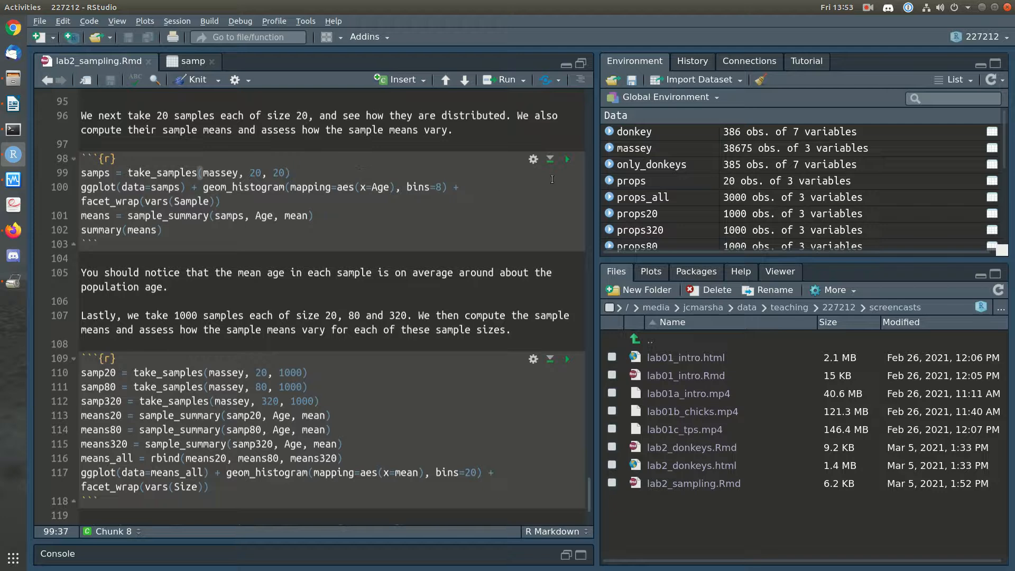
left_click(565, 160)
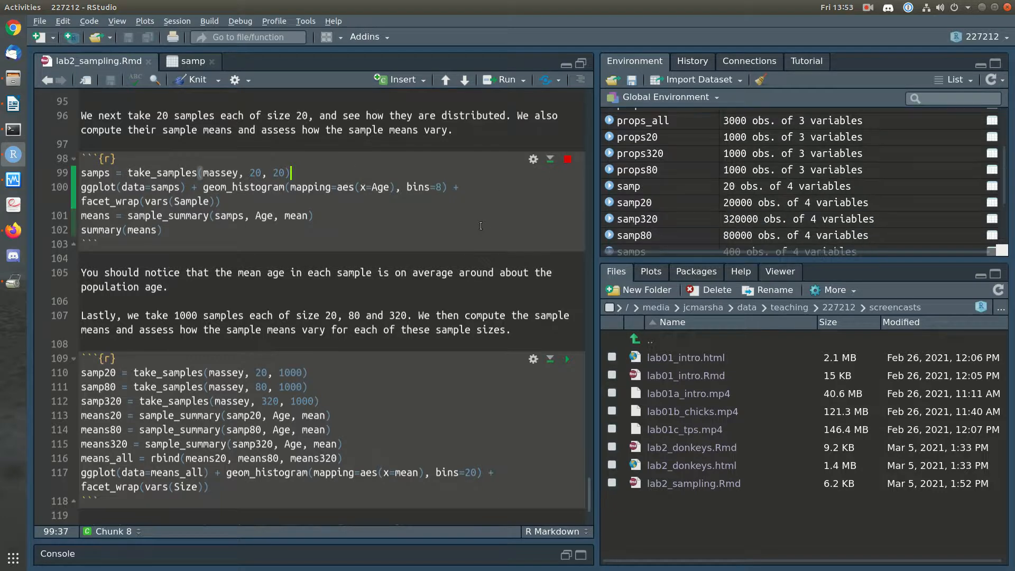
scroll(481, 226, "down", 1)
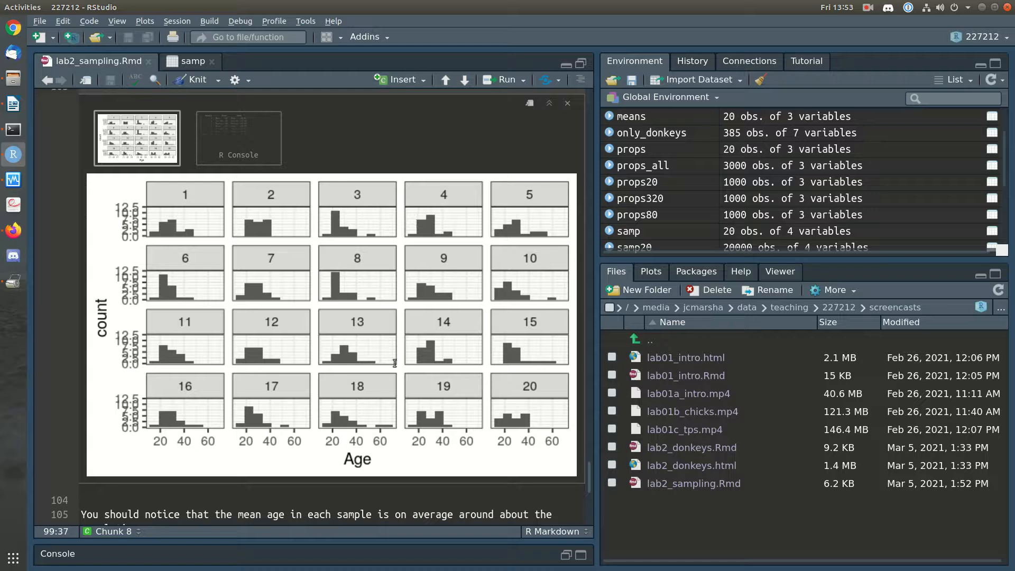
Compare the population age histogram with the 20 faceted sample histograms of Age.
scroll(294, 312, "up", 8)
scroll(295, 312, "up", 10)
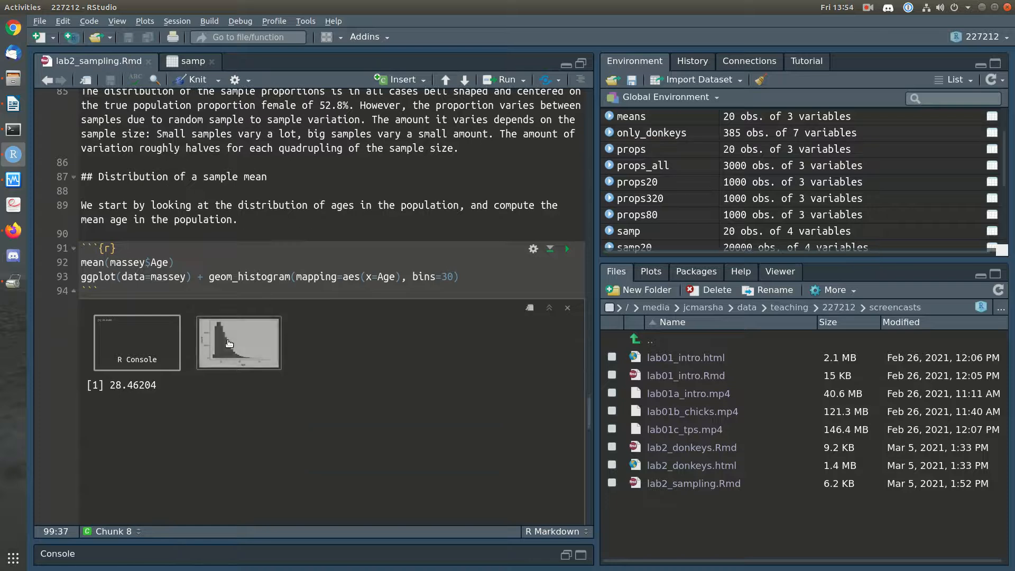
left_click(227, 333)
scroll(368, 362, "down", 5)
scroll(368, 361, "down", 10)
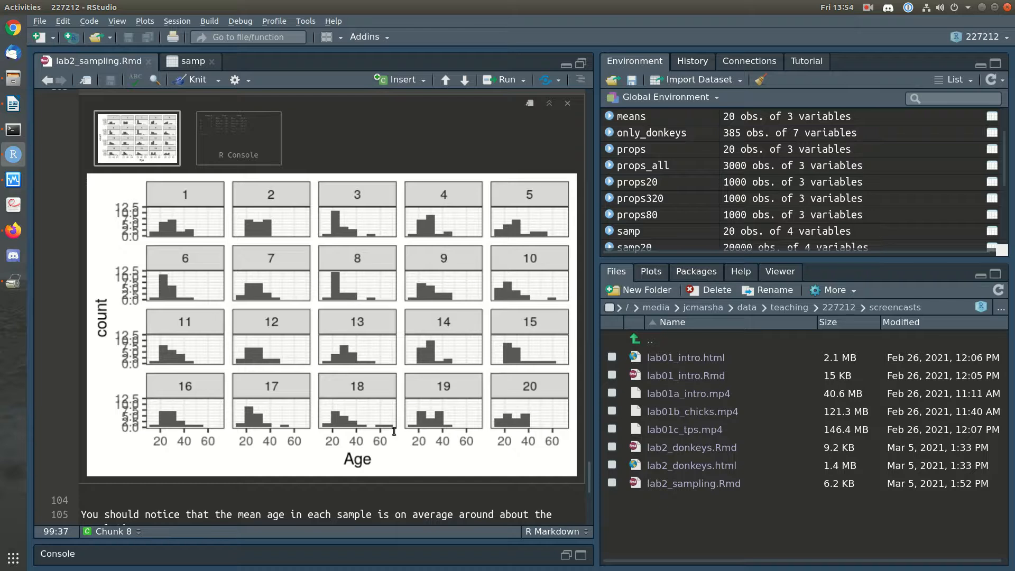
scroll(337, 370, "up", 12)
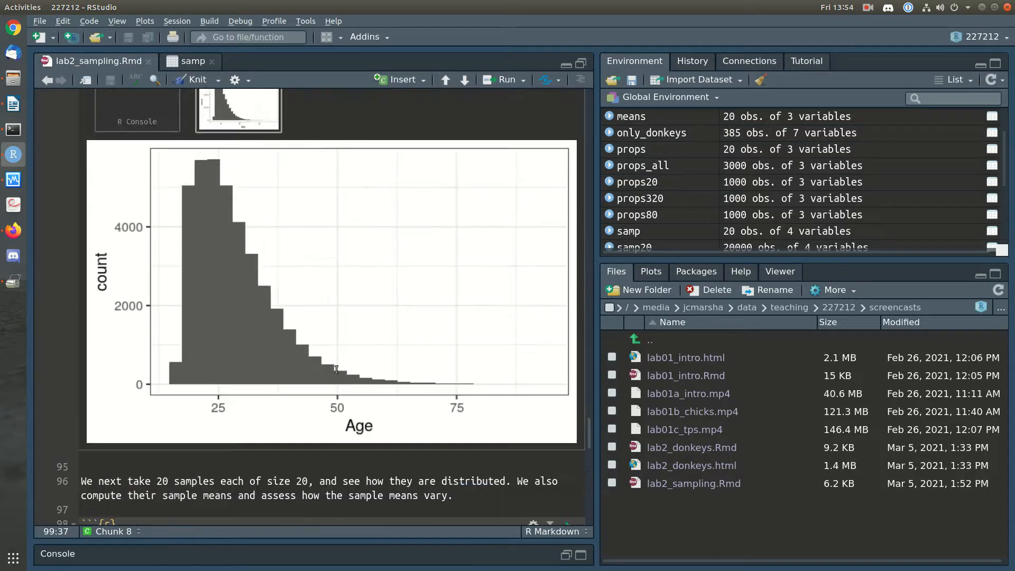
scroll(337, 368, "down", 9)
scroll(337, 368, "down", 3)
scroll(337, 368, "up", 11)
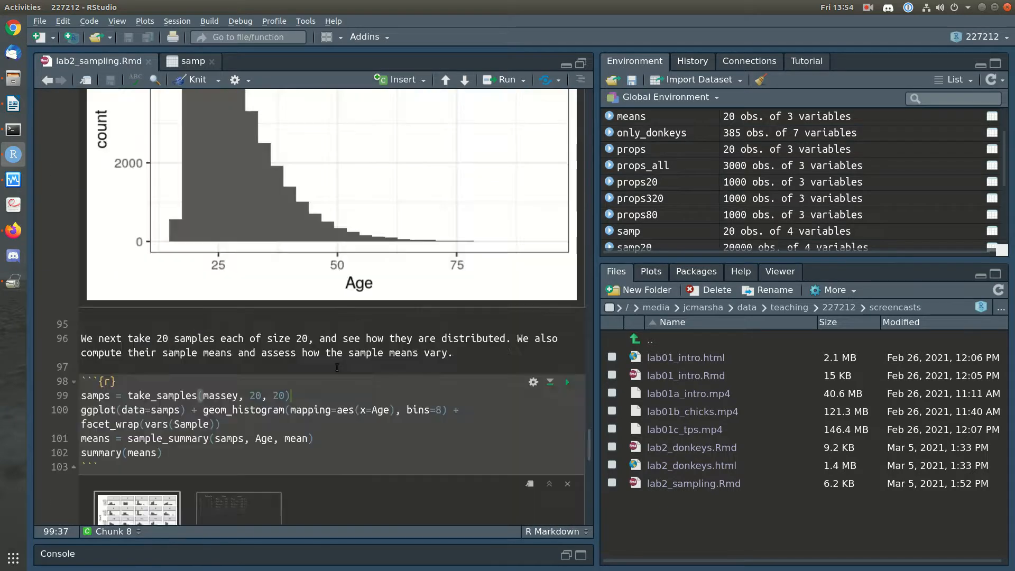
scroll(336, 370, "down", 14)
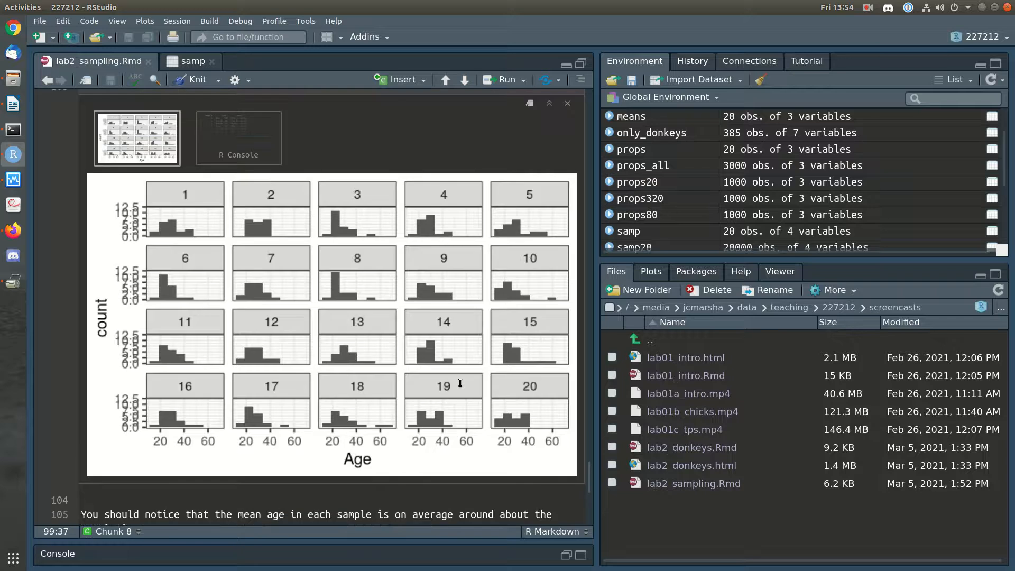
scroll(457, 380, "up", 4)
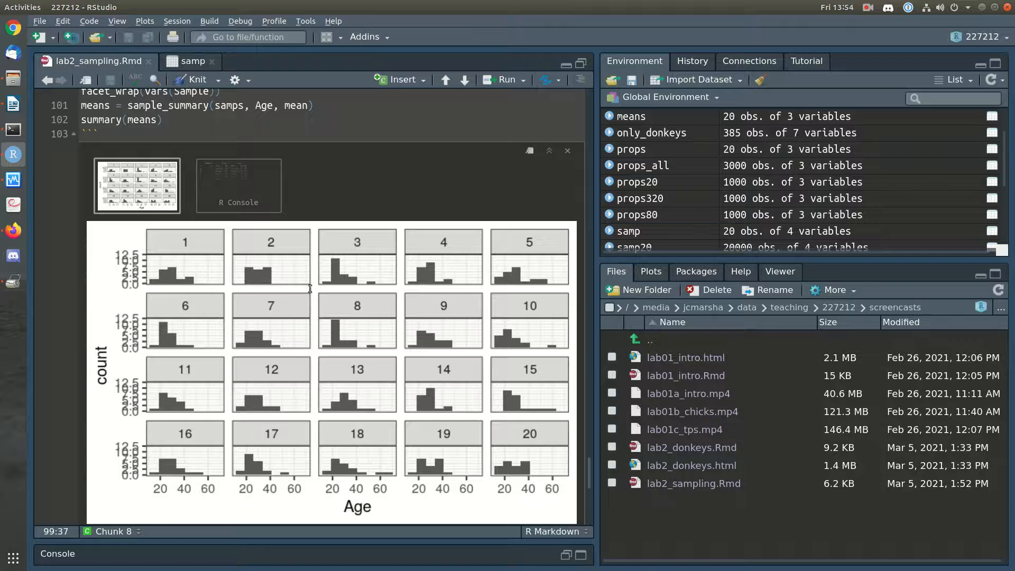
Examine the minimum, maximum and mean in the summary of the 20 sample means of Age.
left_click(279, 205)
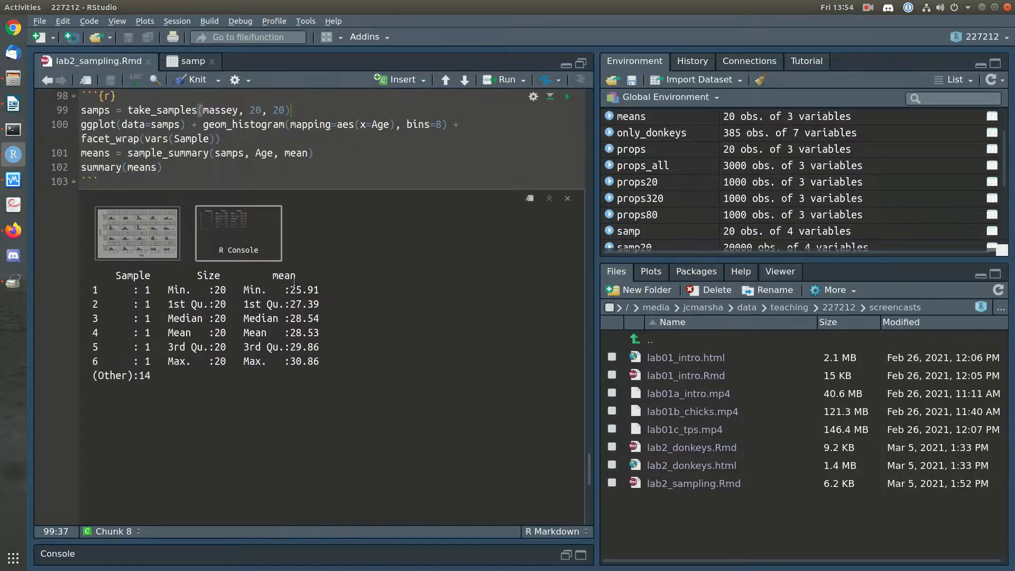
left_click_drag(319, 290, 286, 290)
left_click_drag(328, 364, 270, 360)
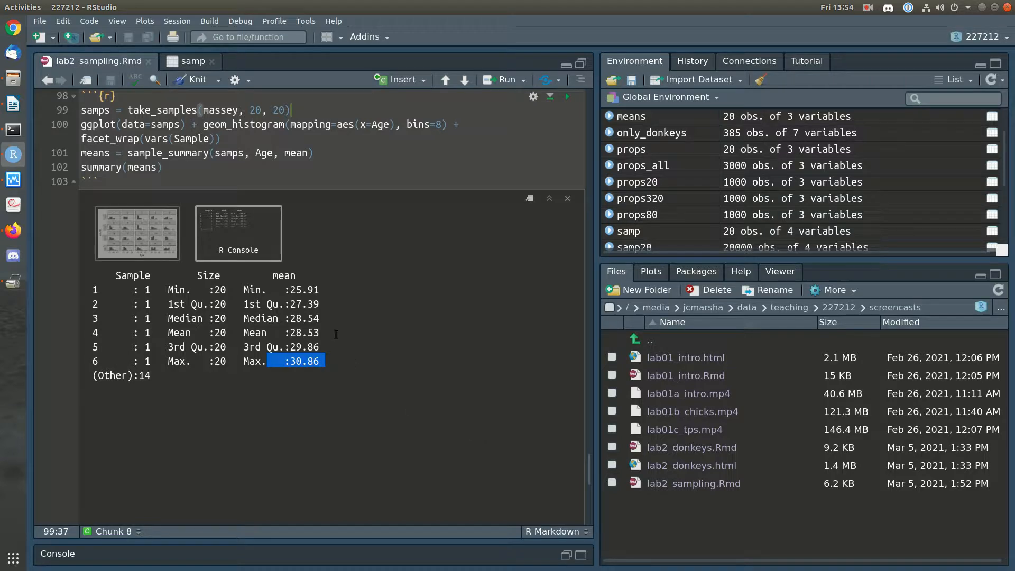
left_click_drag(329, 334, 246, 333)
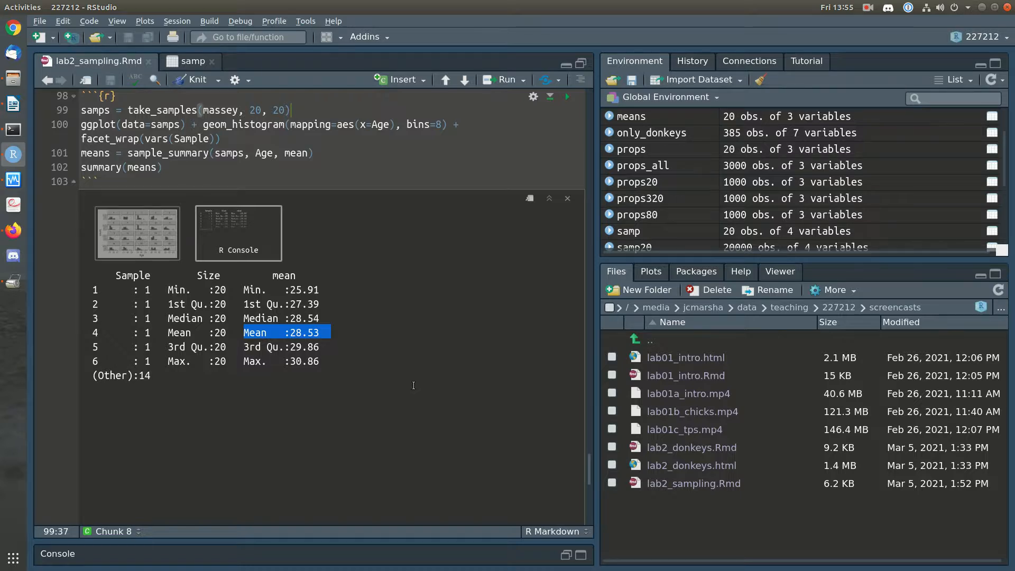
Run the chunk that takes 1000 samples each of size 20, 80 and 320 and plots histograms of their mean ages by size.
scroll(414, 385, "down", 6)
scroll(414, 385, "up", 2)
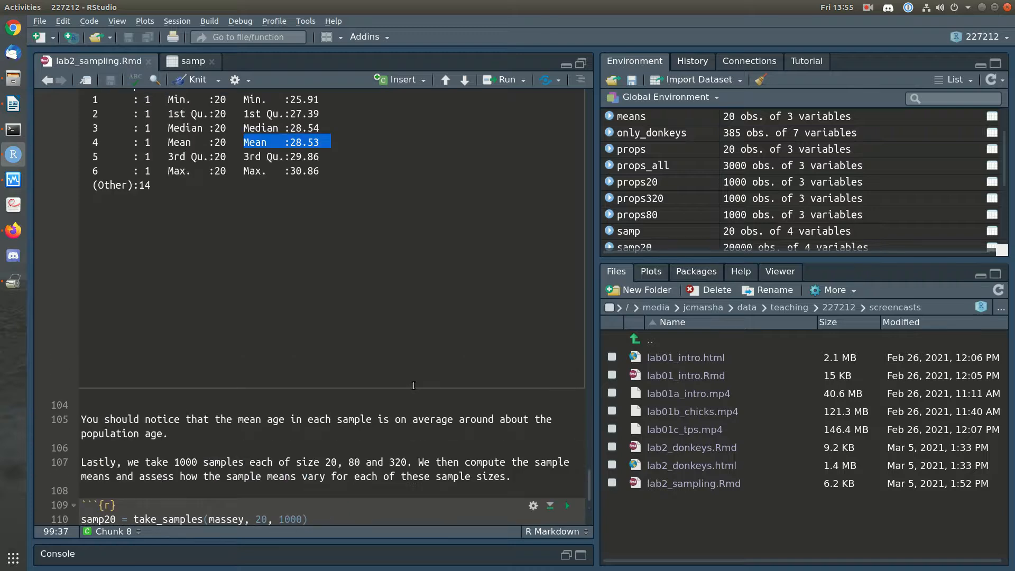
scroll(413, 385, "up", 20)
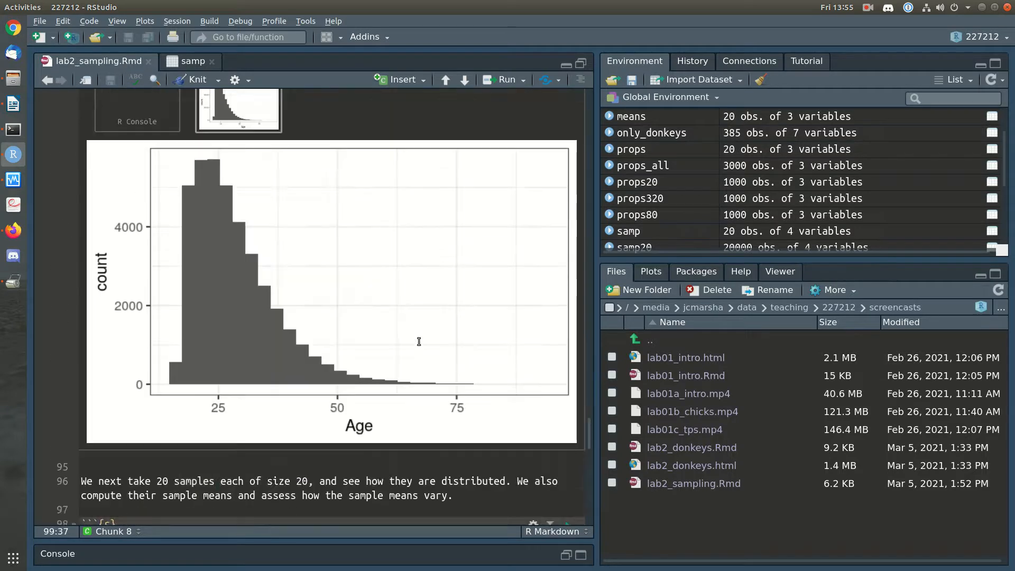
scroll(398, 357, "up", 5)
scroll(370, 369, "down", 15)
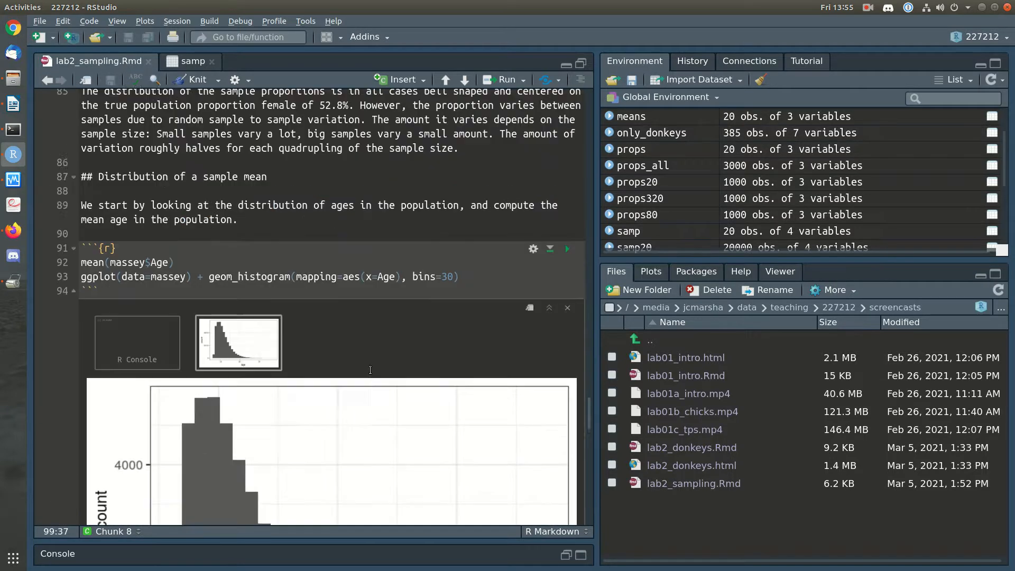
scroll(370, 369, "down", 8)
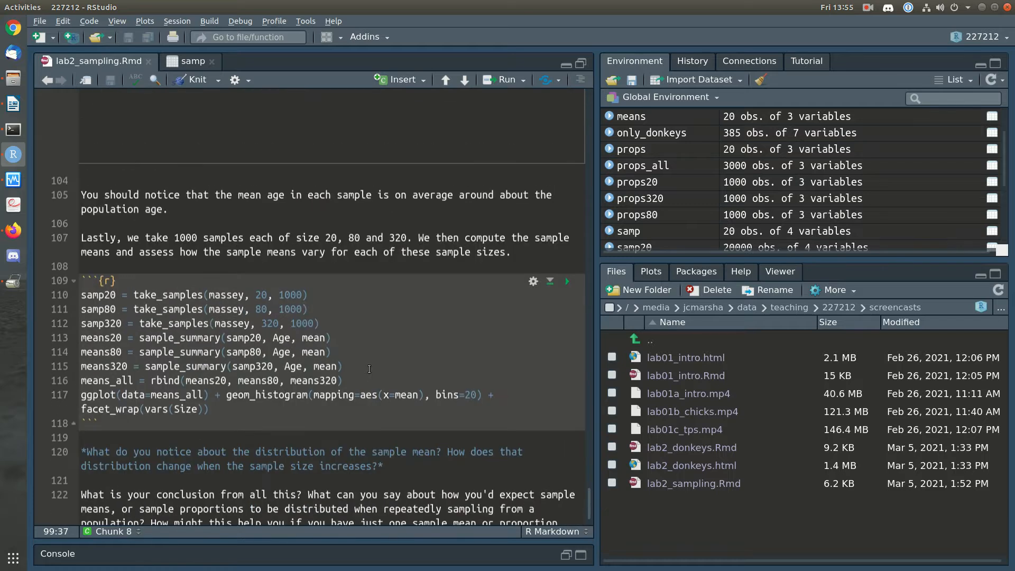
left_click(568, 281)
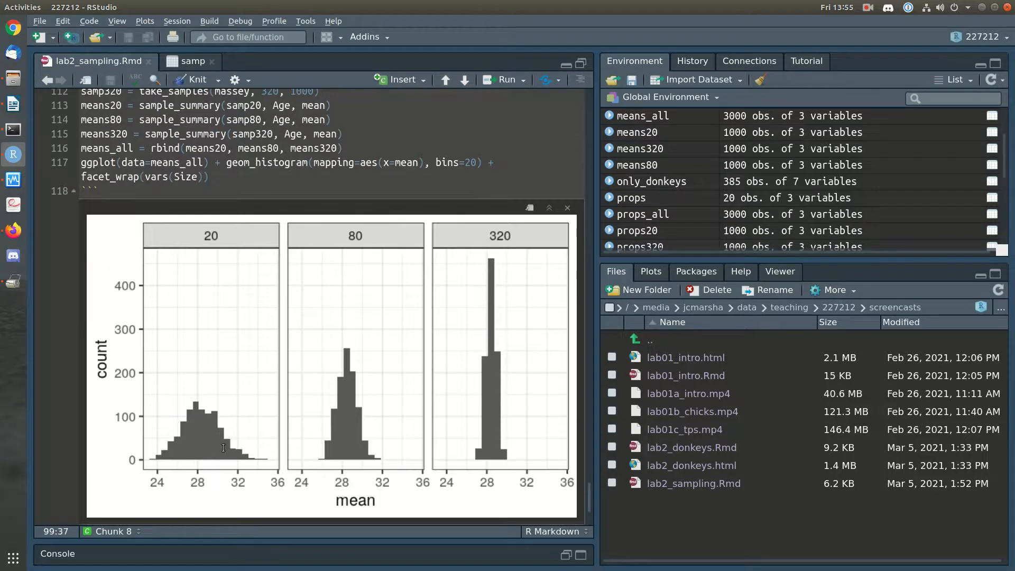
Compare the histograms of sample means for sizes 20, 80 and 320 with the individual sample histograms and the population age histogram.
scroll(365, 447, "down", 3)
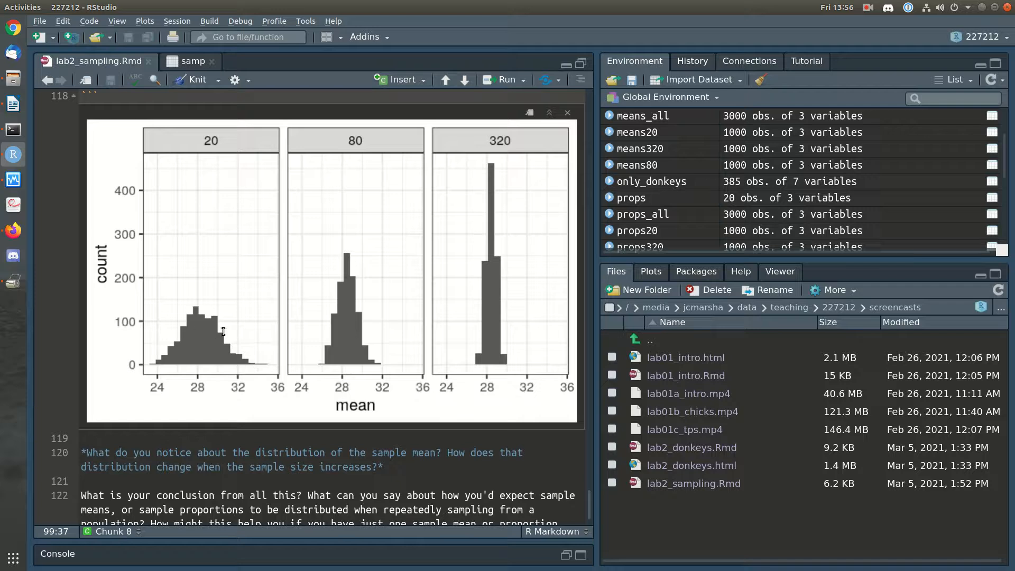
scroll(226, 377, "up", 5)
scroll(225, 377, "up", 8)
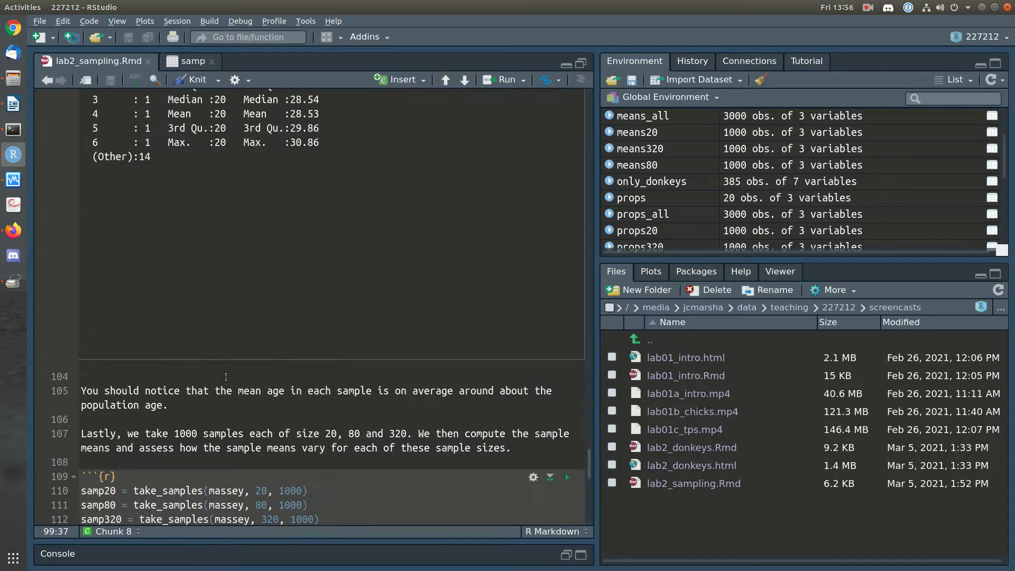
left_click(141, 319)
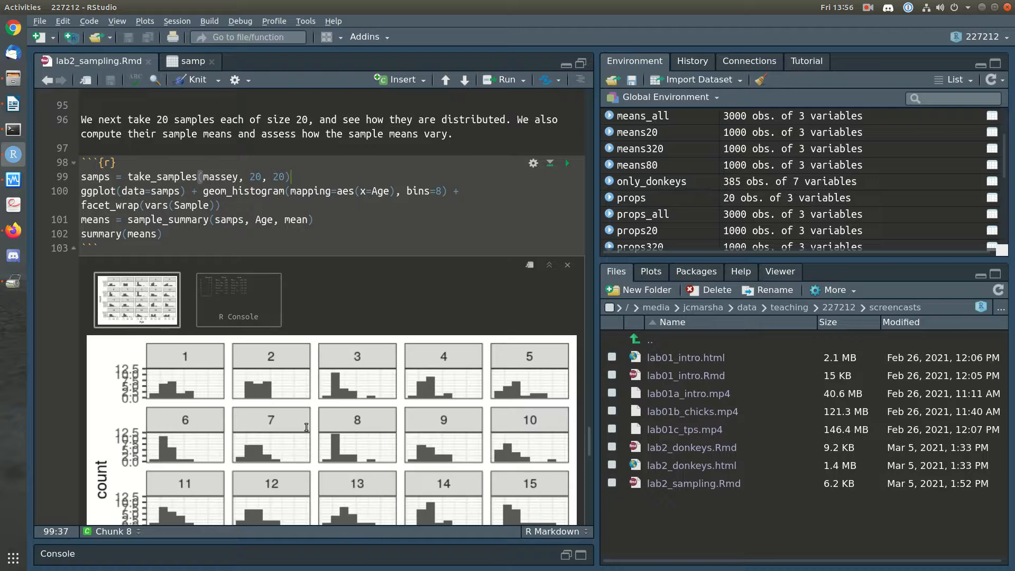
scroll(350, 440, "down", 5)
scroll(349, 440, "up", 3)
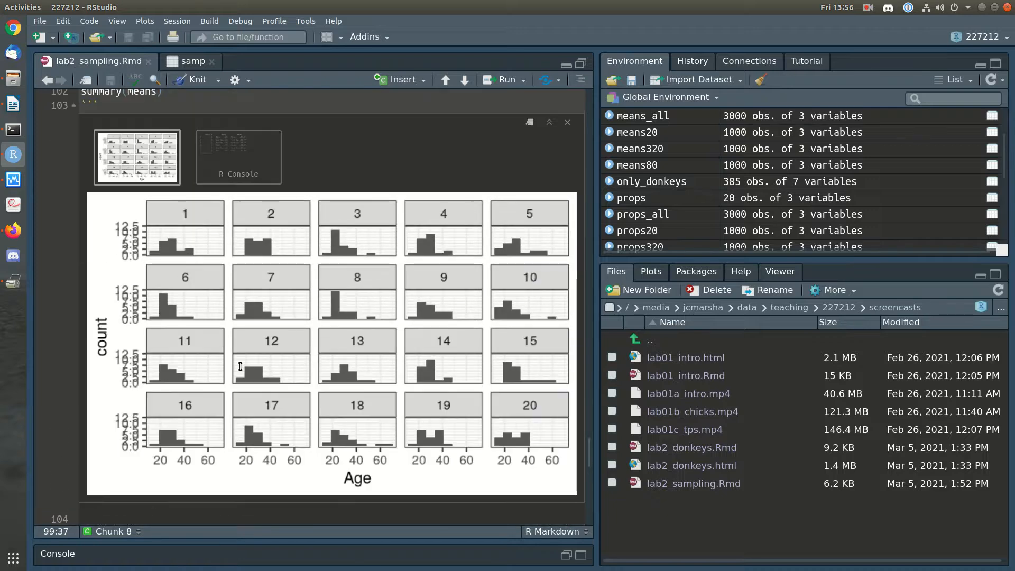
scroll(292, 362, "up", 8)
scroll(292, 362, "up", 4)
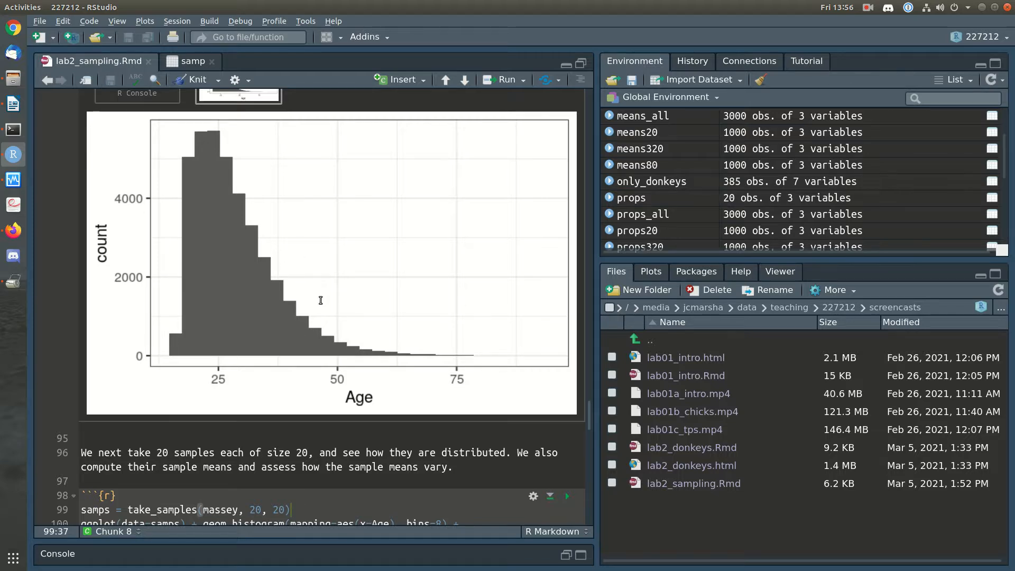
scroll(321, 300, "down", 20)
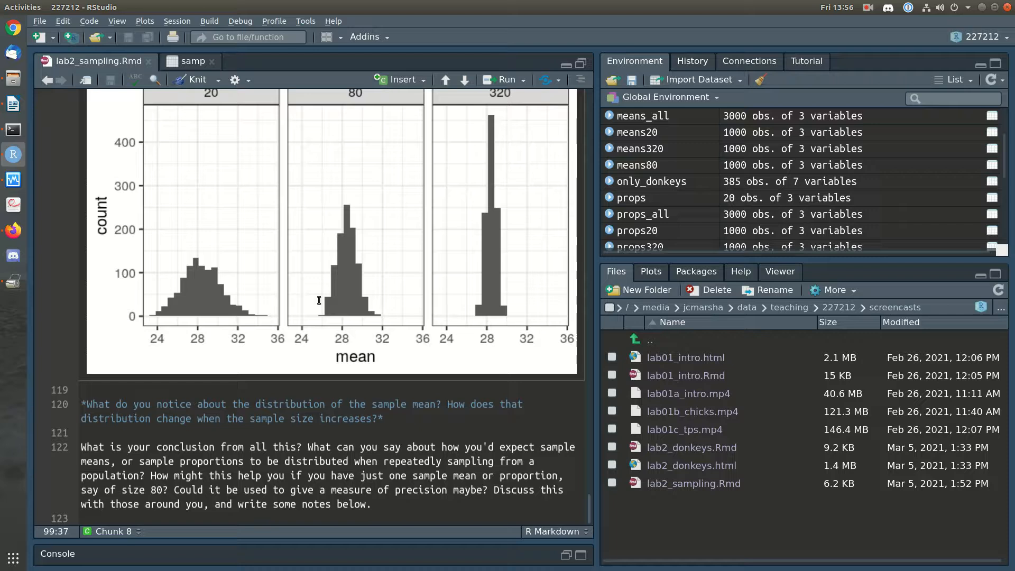
scroll(318, 300, "up", 2)
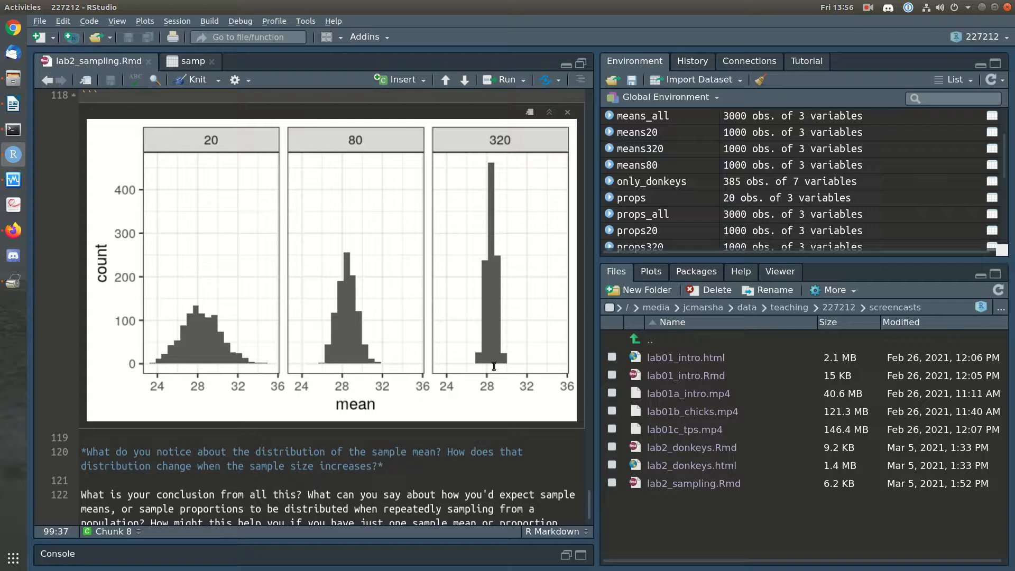
Below the sample-mean question, add "The distribution of the sample mean is in all cases bell shaped and centered on the true population mean.".
left_click(487, 455)
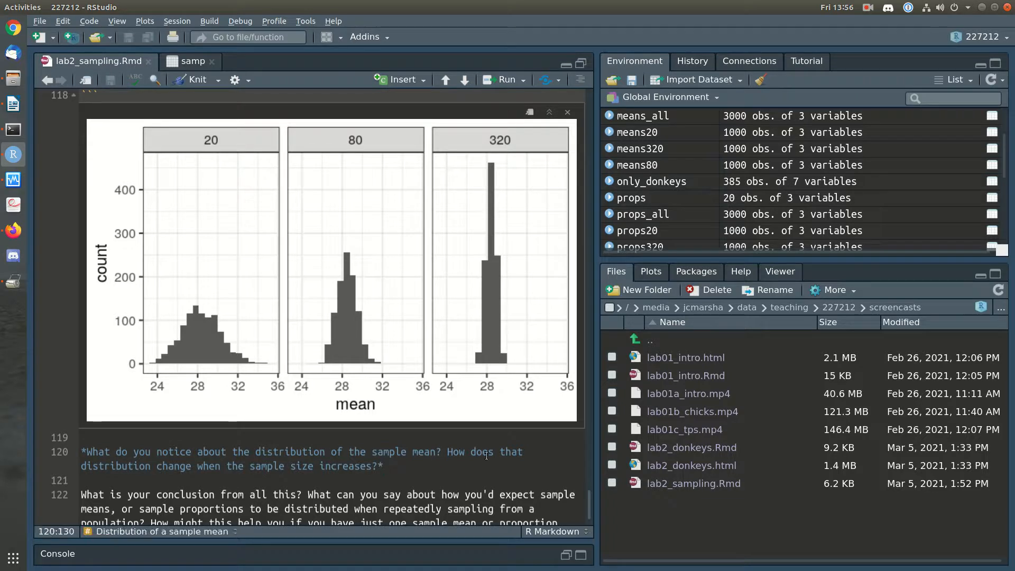
key("Return")
key("Return")
type("The ")
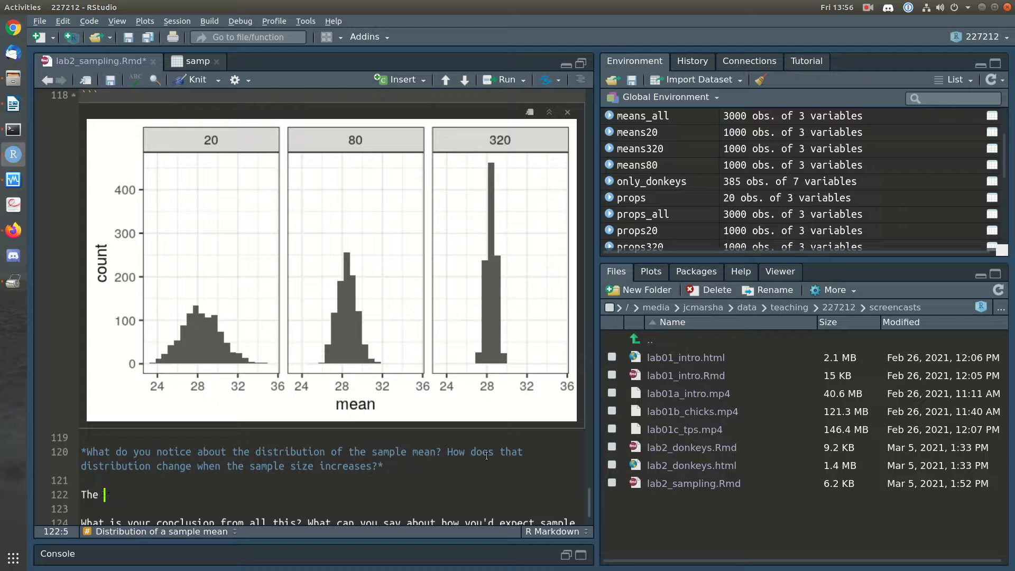
type("distribution of the sa")
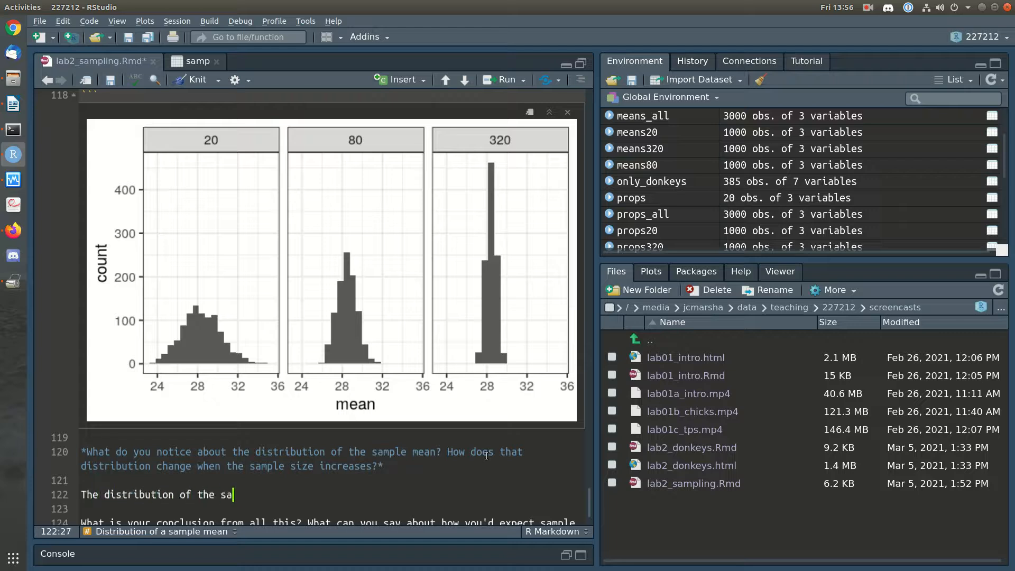
type("mple mean is in all")
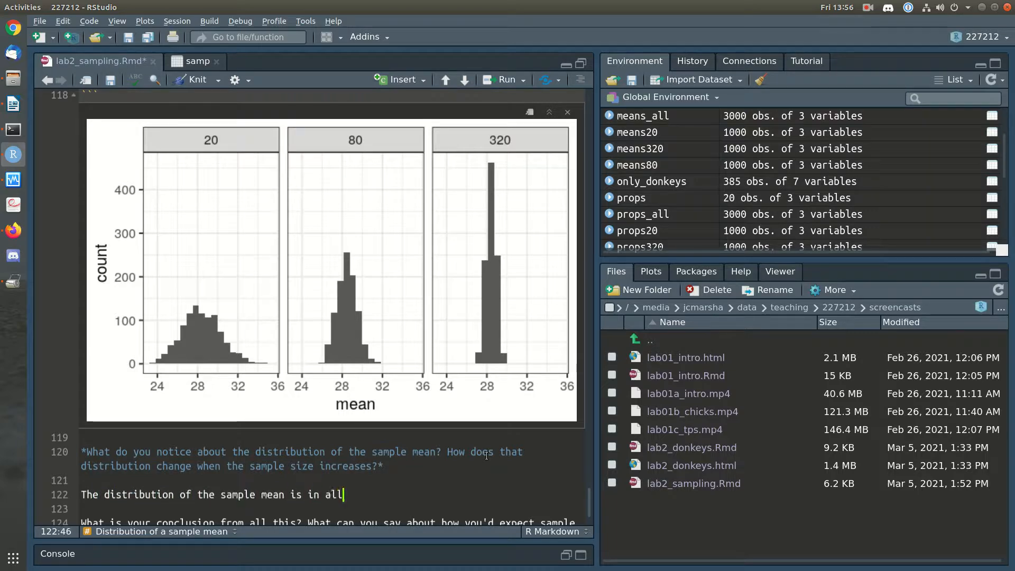
type(" cases ")
type("bell")
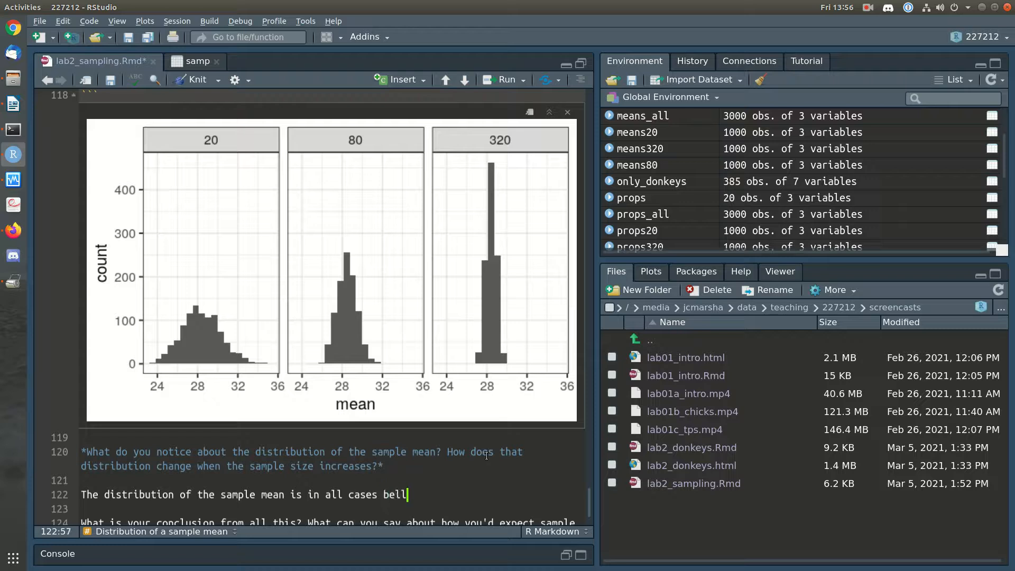
type(" shaped and cent")
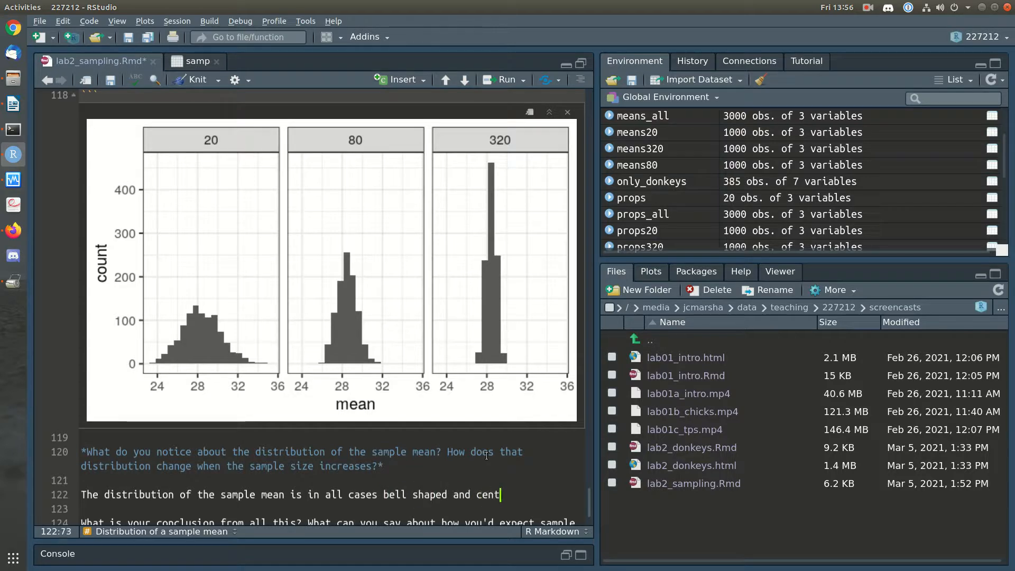
type("ered on the true ")
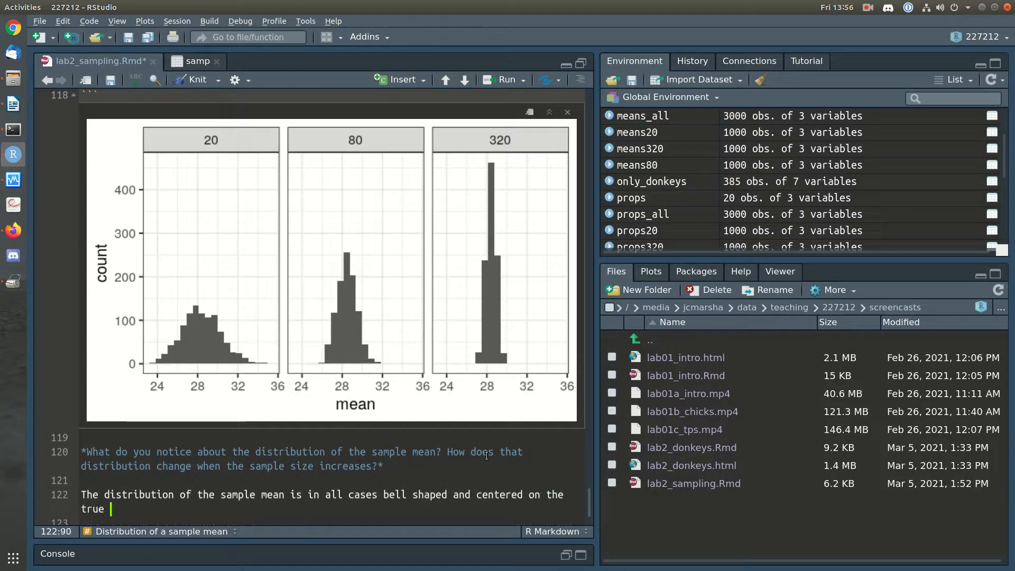
type("population mean. ")
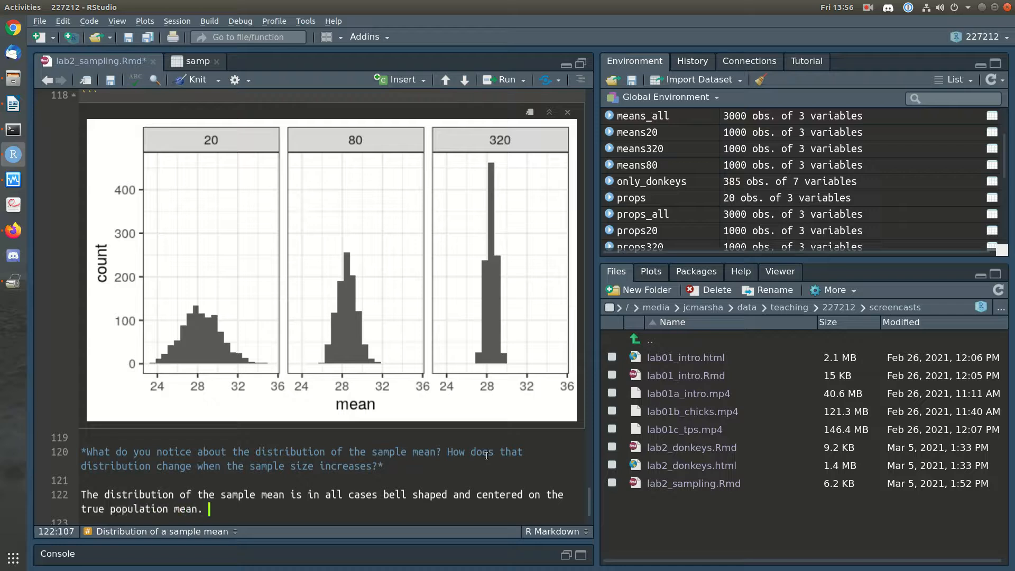
Continue the answer with "The variation in the sample means is highest for small samples (which makes sense!) and".
type("The variation i")
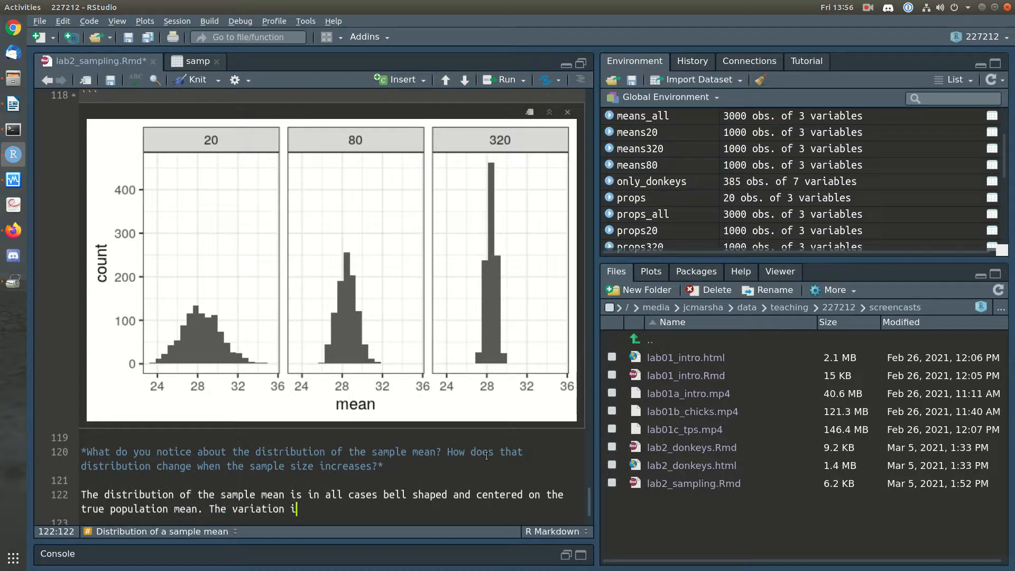
type("n the sample means")
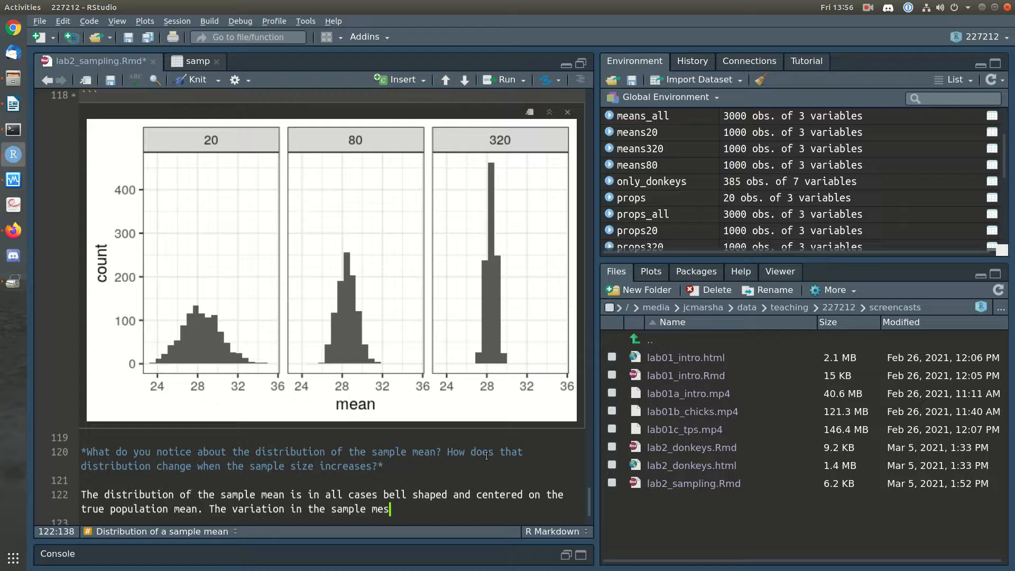
type(" is highest for")
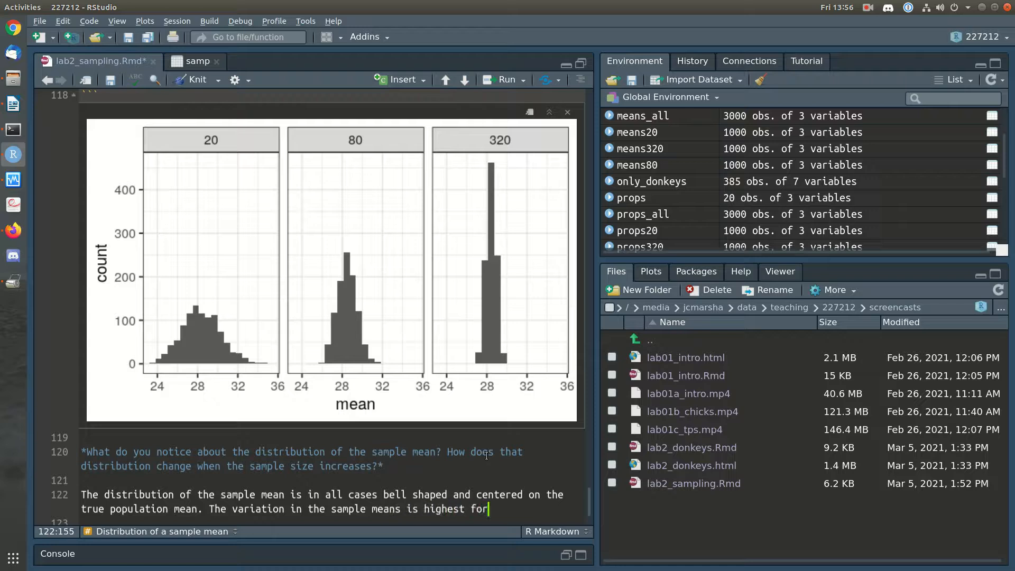
type(" small samples (which ")
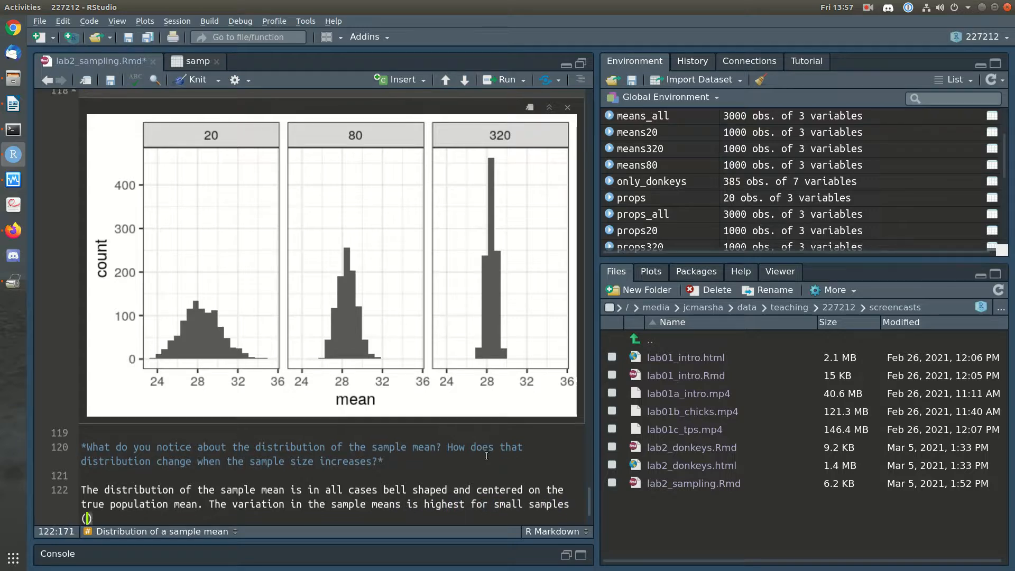
type("makes sense")
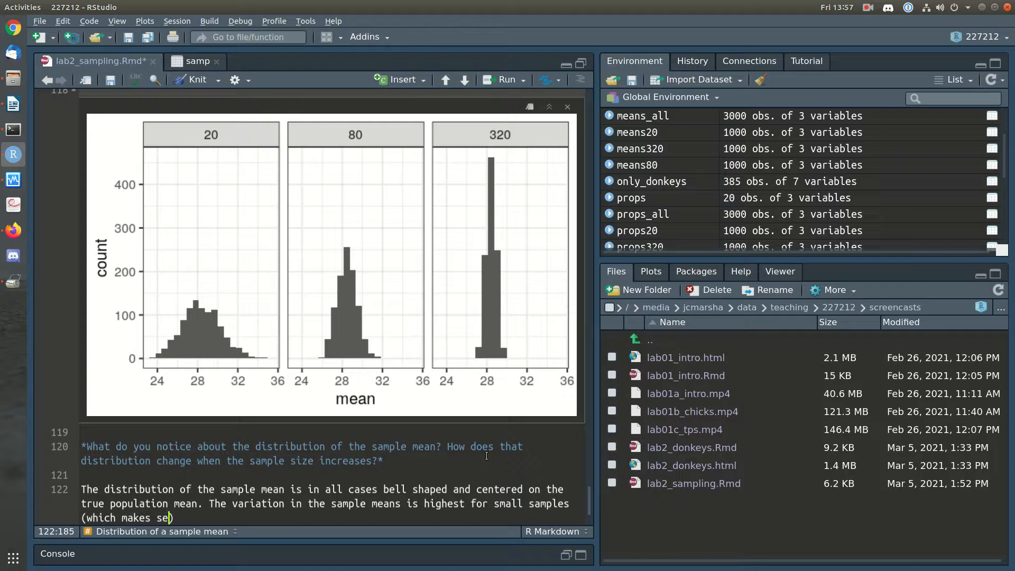
type("!) and low")
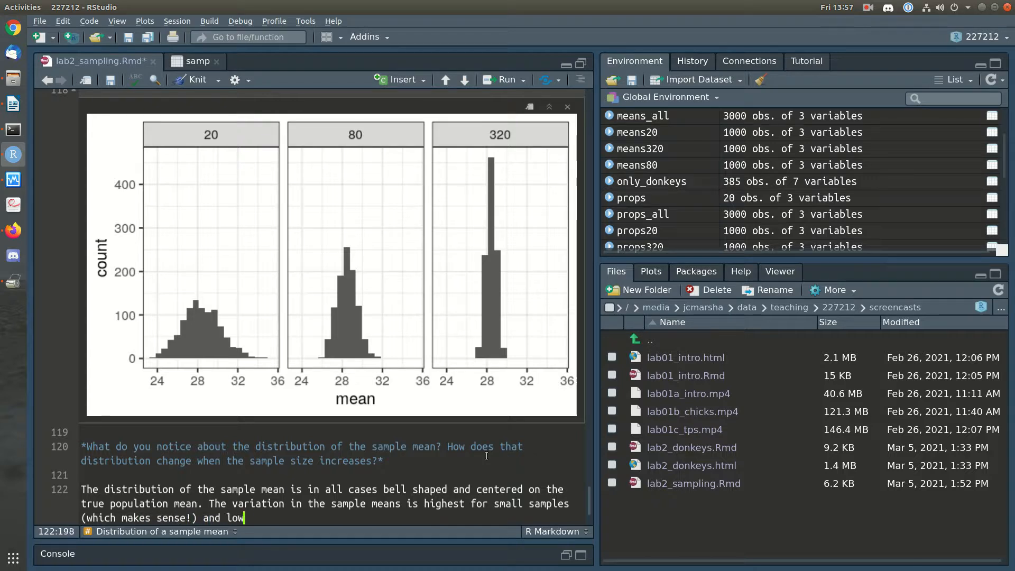
Complete the sentence with "lowest for large samples (as we're covering more of the population, so sample to sample variation will be smaller)".
type("est for large samples (")
type("as we're cov")
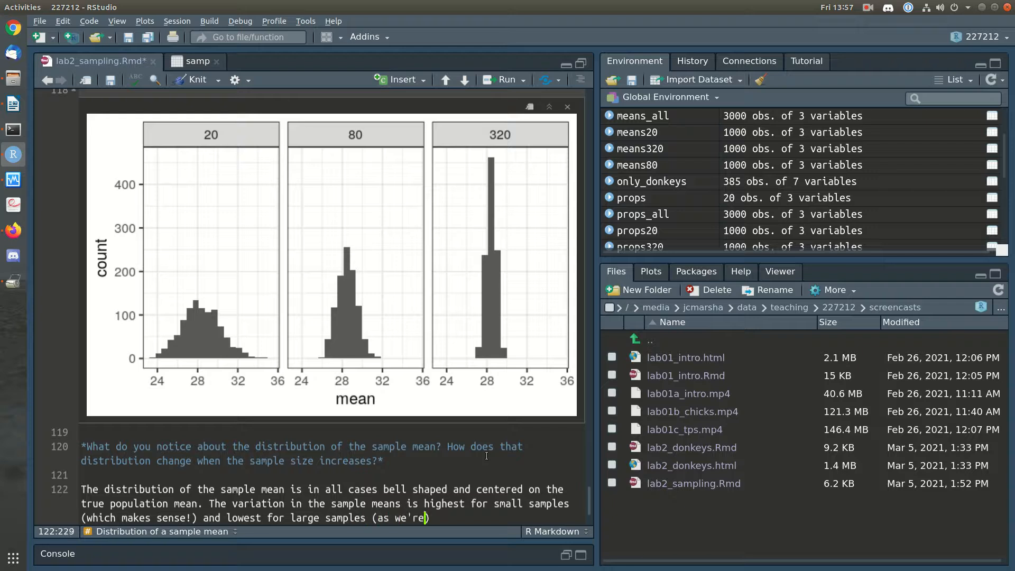
type("ering more of the po")
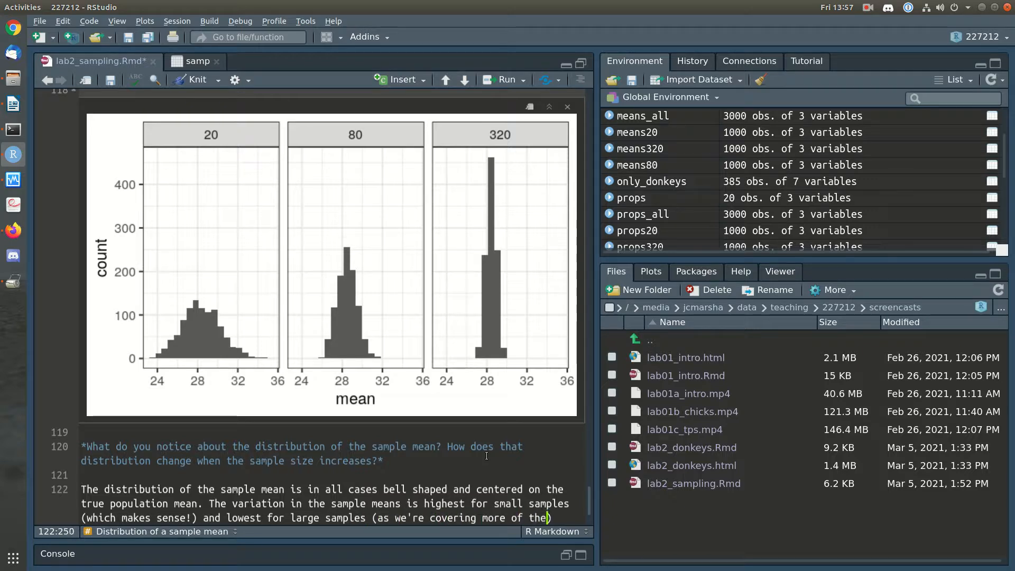
type("pulation, so sampl")
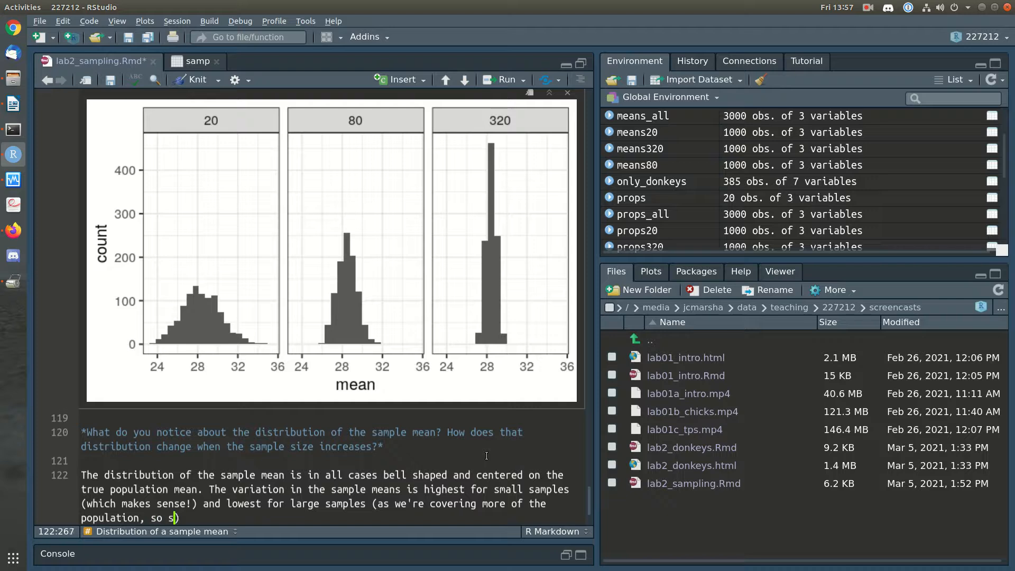
type("e to sample variation ")
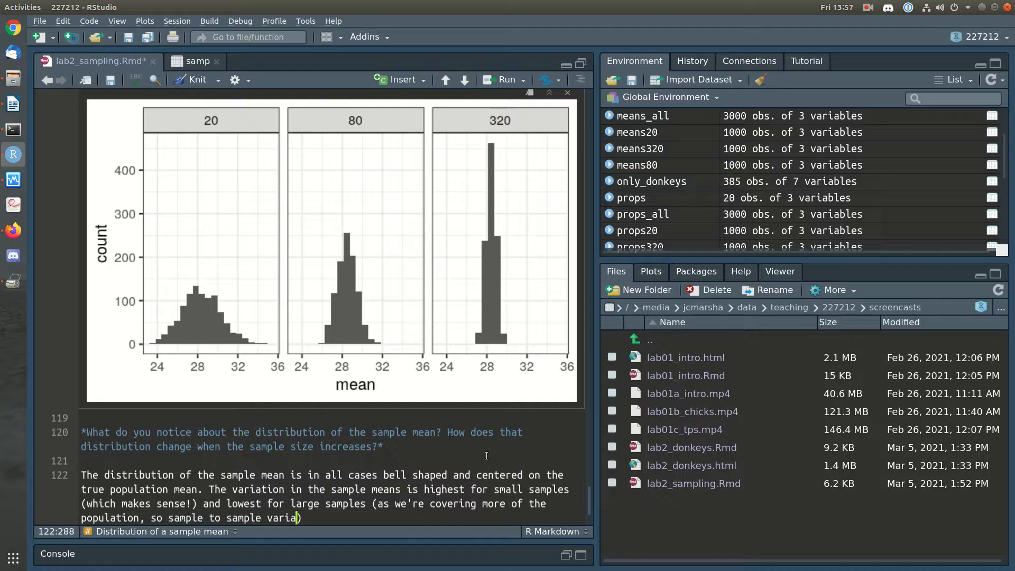
type("will be smaller)")
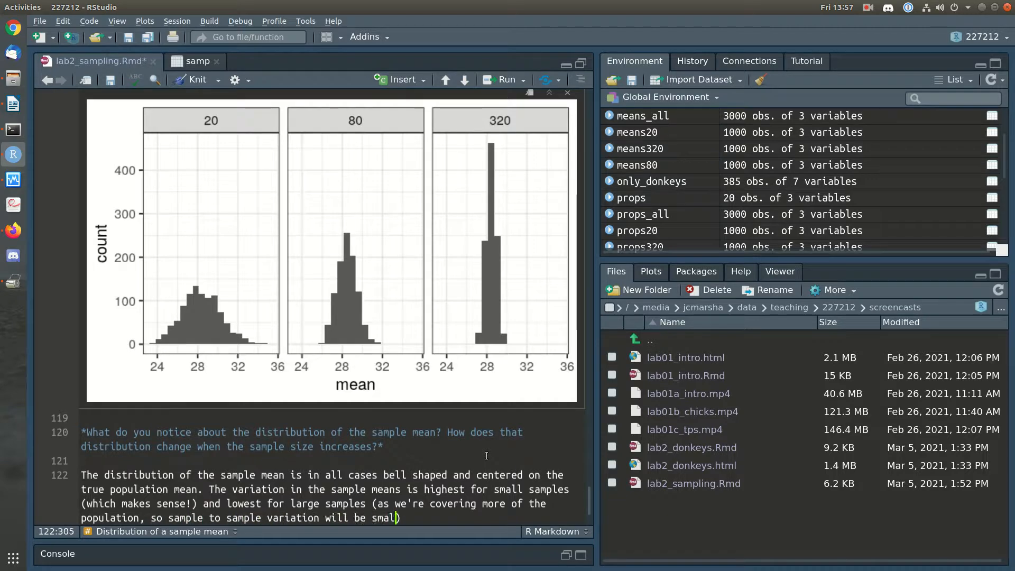
End the answer with "Quadrupling the sample size seems to halve the sample to sample variation." and move to the conclusion question.
type(". Qud")
key("BackSpace")
type("adrupling the sample size seems to halve the sample to sample vr")
key("BackSpace")
type("ariation.")
key("Down")
key("Down")
key("Down")
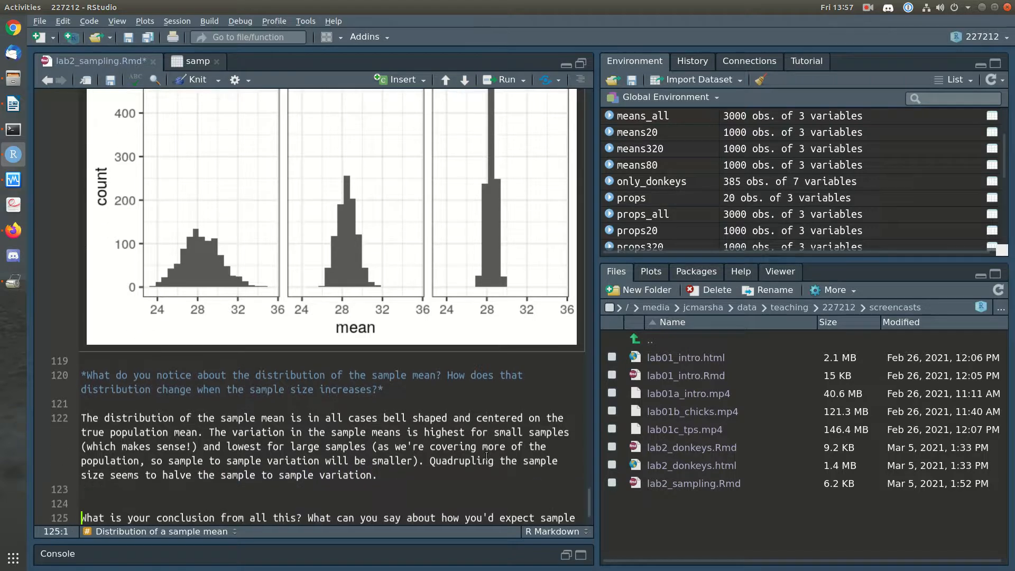
Remove the extra blank line above the conclusion question and save the document.
key("BackSpace")
key("ctrl+s")
key("Down")
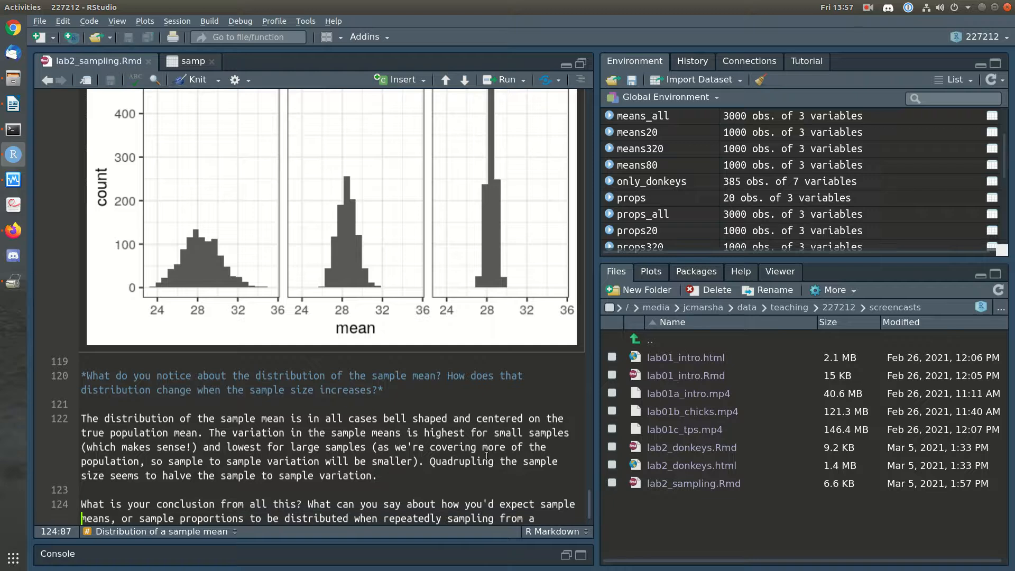
Below the conclusion question, add "We can use this information to derive a measure of uncertainty for a particular sample. (Or similar, a measure of precision)".
scroll(487, 456, "down", 2)
left_click(428, 520)
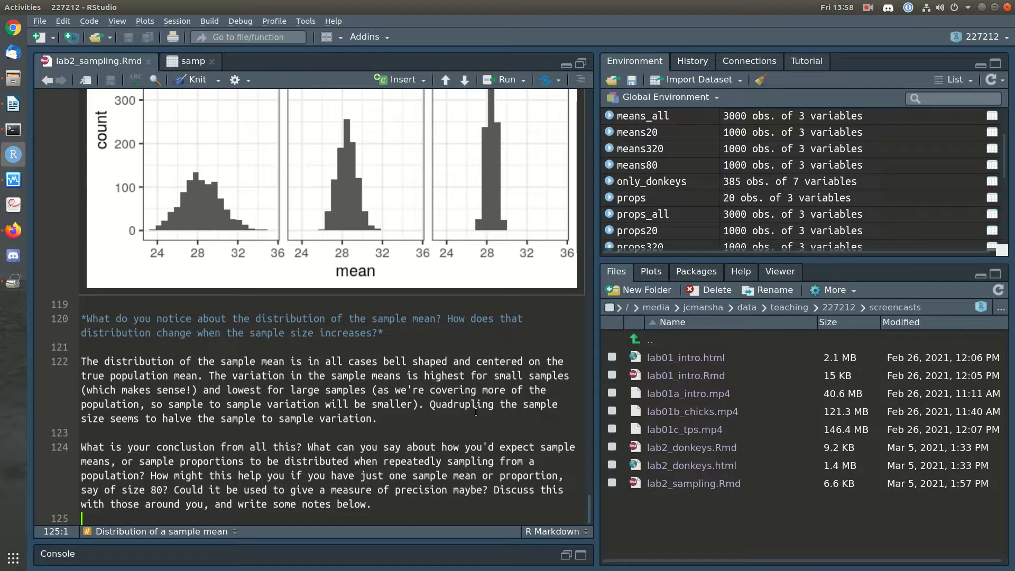
scroll(342, 243, "up", 3)
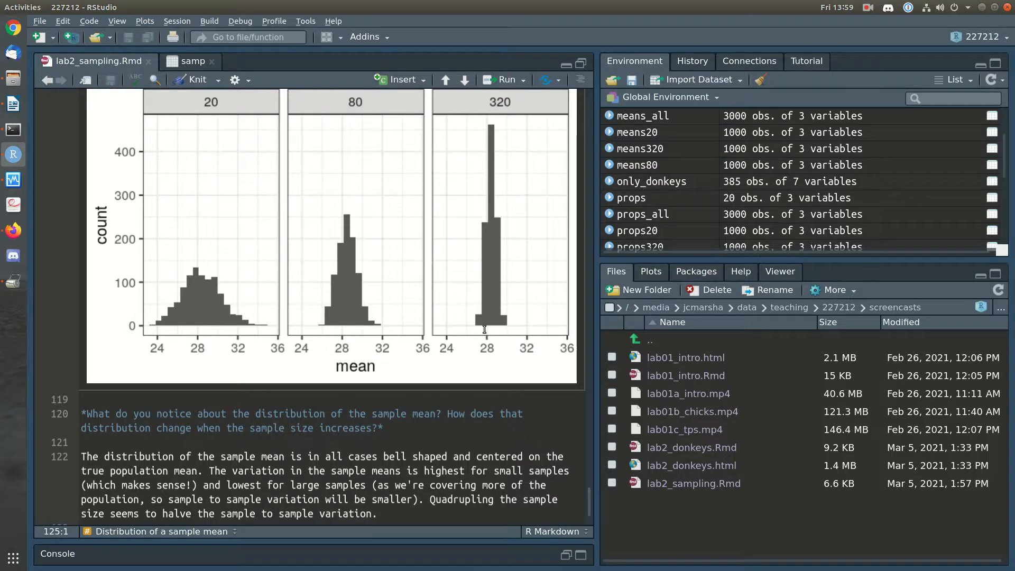
scroll(447, 370, "down", 2)
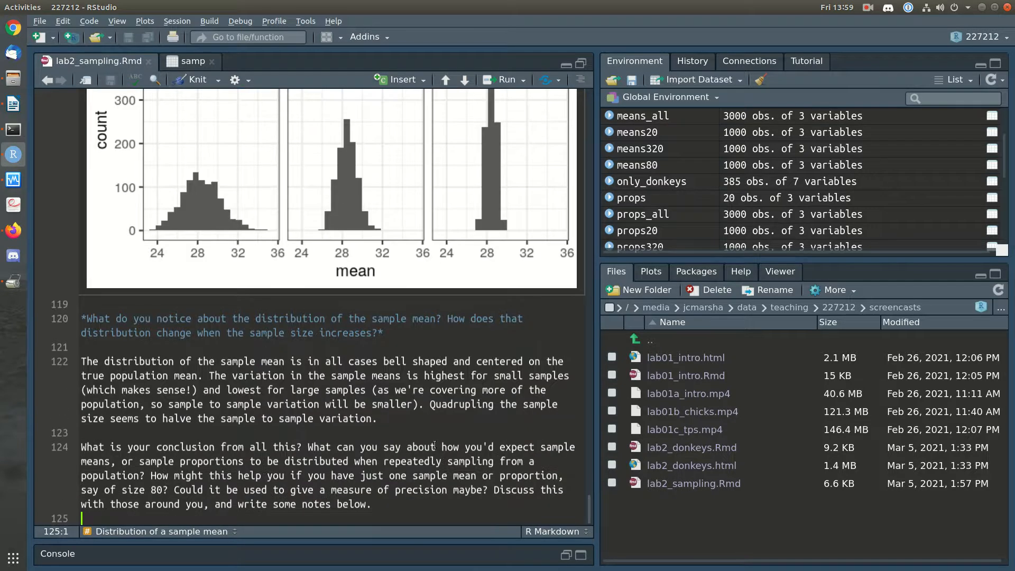
key("Return")
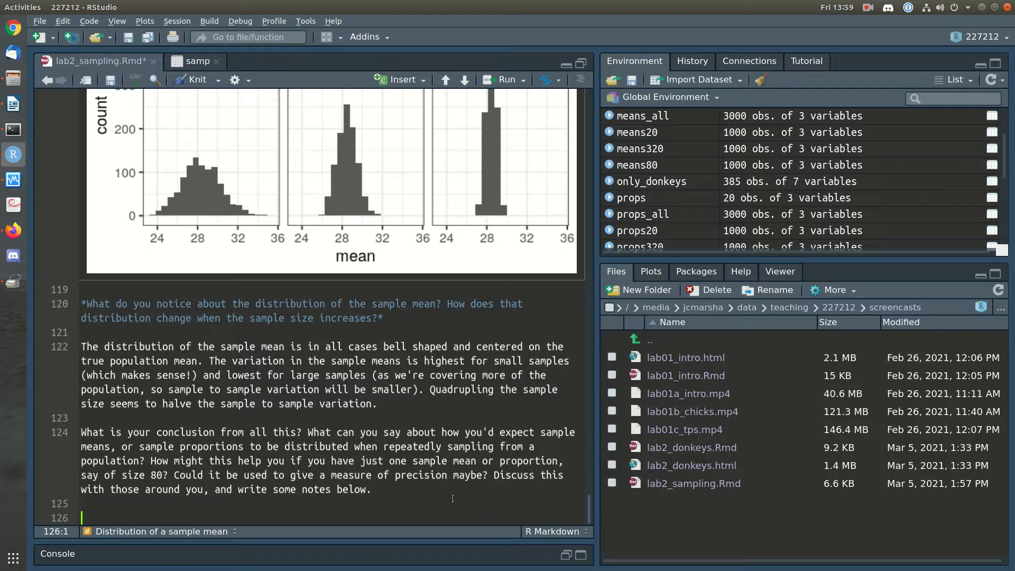
type("We can use this information t")
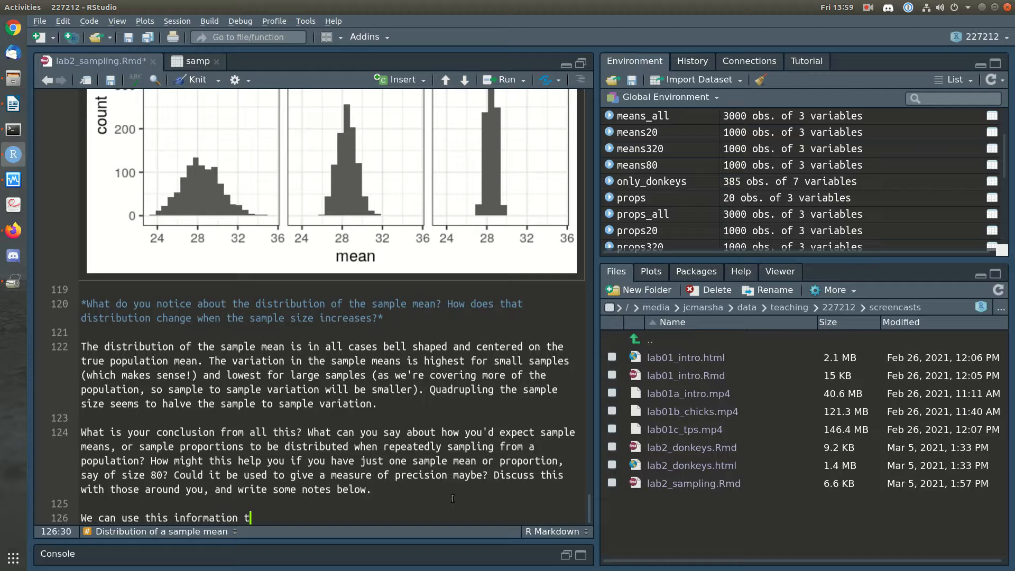
type("o derive a measure of uncertaint")
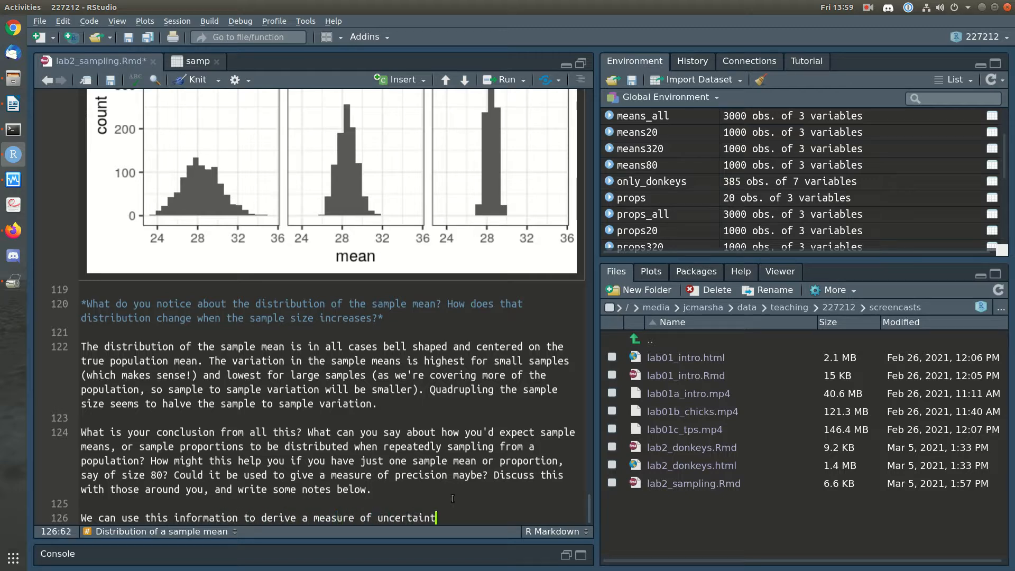
type("y for a particular sample. (0")
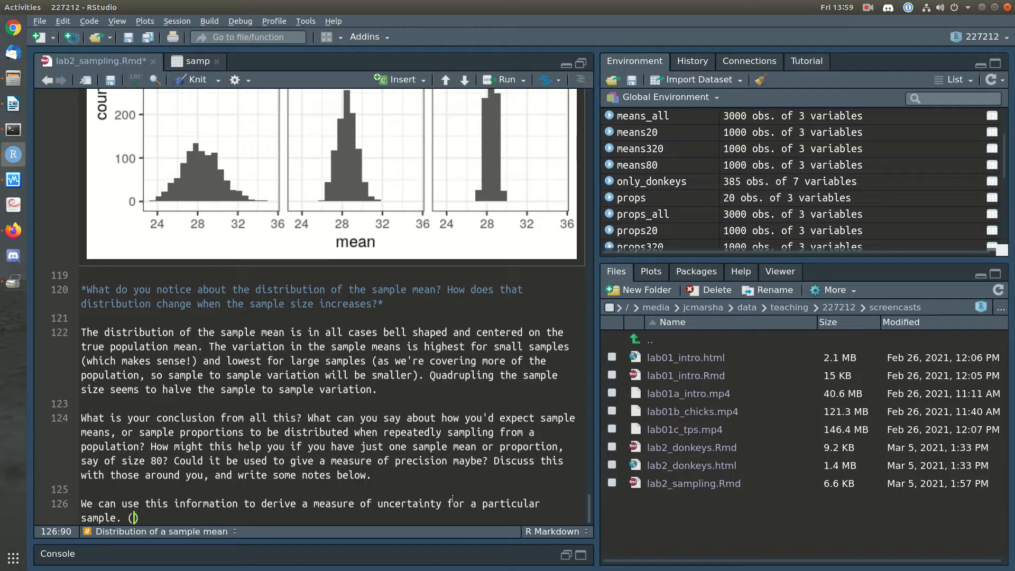
type("r similar, a measur")
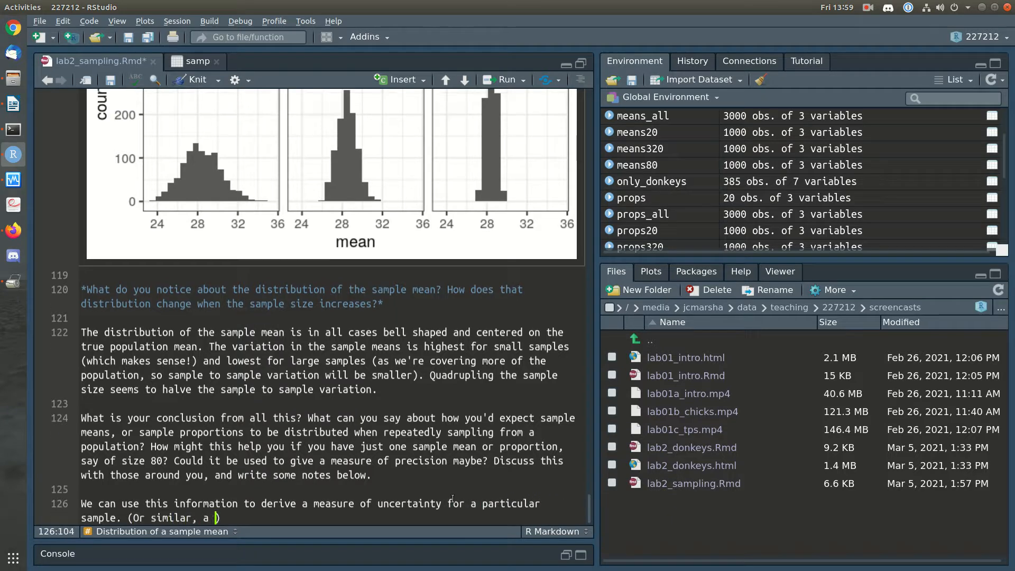
type("e of precision)")
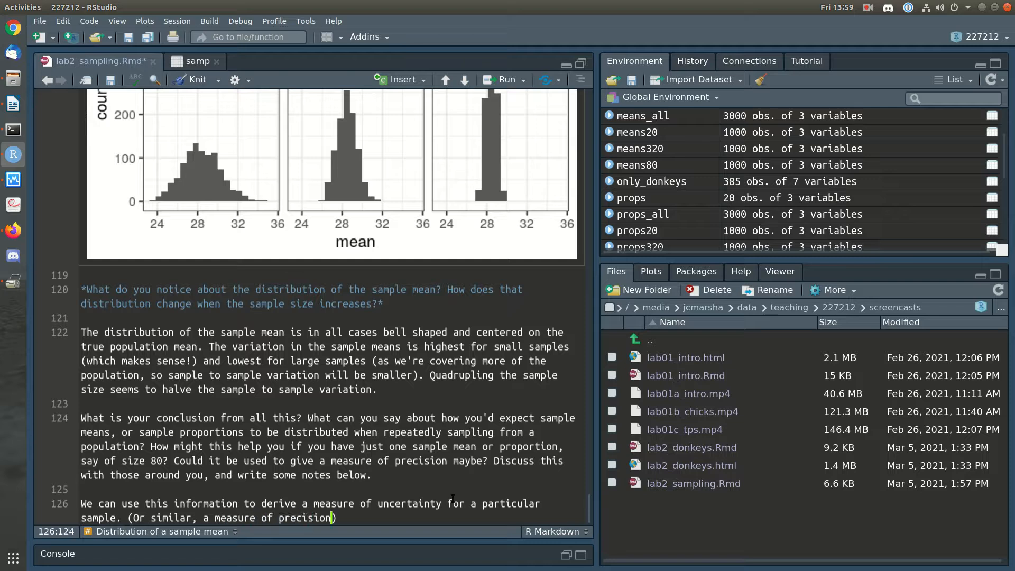
Continue with "e.g. if we happened to take a sample of size 20 and wanted to estimate the population average age, we could use the sample".
type(". e.g. if we happened to take a sample of saize")
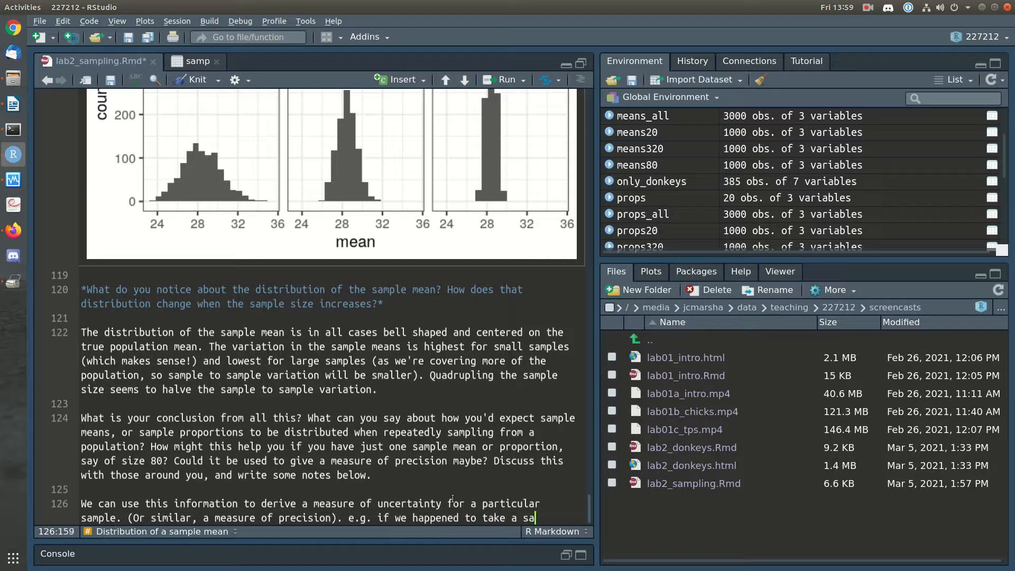
key("BackSpace")
key("BackSpace")
key("BackSpace")
key("BackSpace")
type("ize 20 and wanted to estimate the population average age, we could use the sample ")
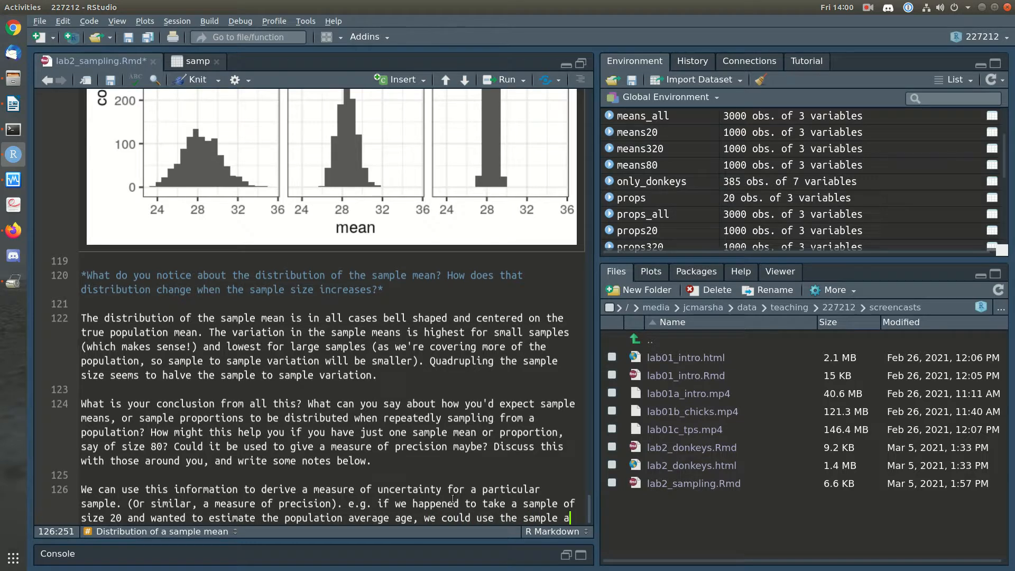
Add "average age as a proxy for this" and note that it is unknown whether the sample mean is close (e.g. about 28), too low or too high.
type("average age as a proxy for htis.")
key("BackSpace")
key("BackSpace")
key("BackSpace")
key("BackSpace")
key("BackSpace")
type("this. But, we don't know if we have a sample where the sample mean is close (e.g. about 28) or if we have one where it is too low or too high.")
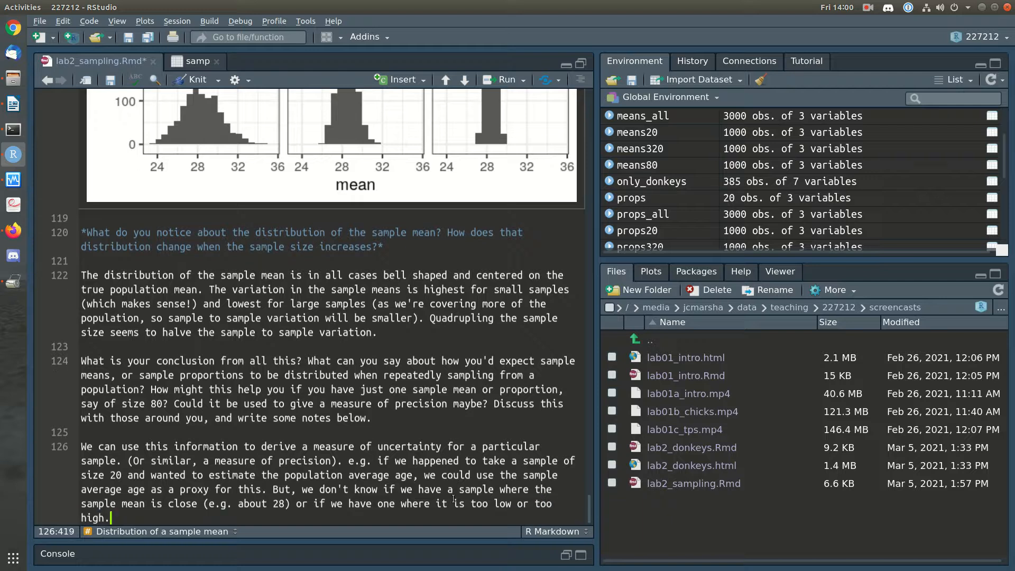
Add "But, we know that most sample averages are between say 24 and 34, so maybe if we go +/-5 we might capture the 'true' value".
type(" But, we know that most sample averages are between say 24 and 2")
key("BackSpace")
type("34, so maybe if")
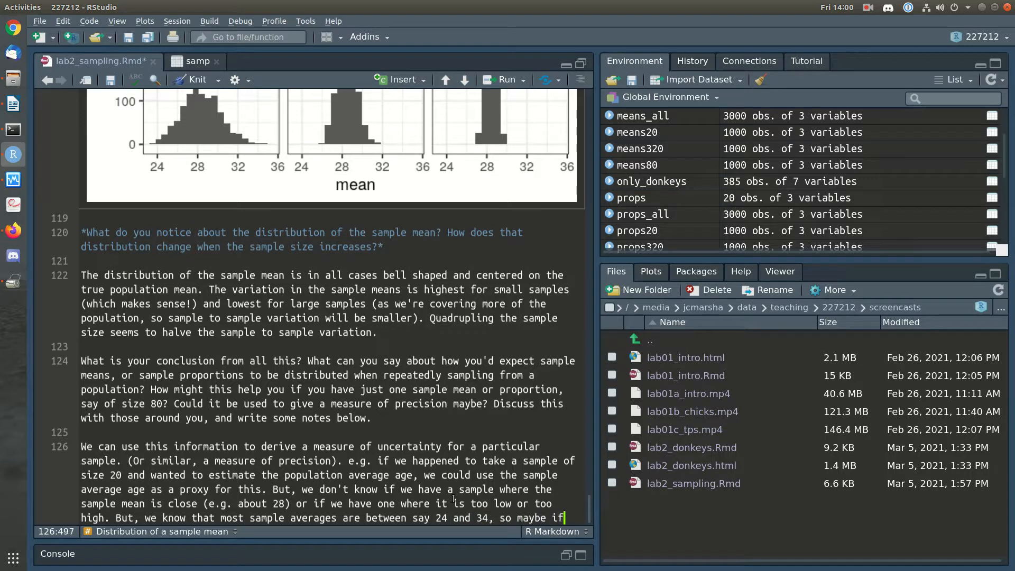
type(" we go +/")
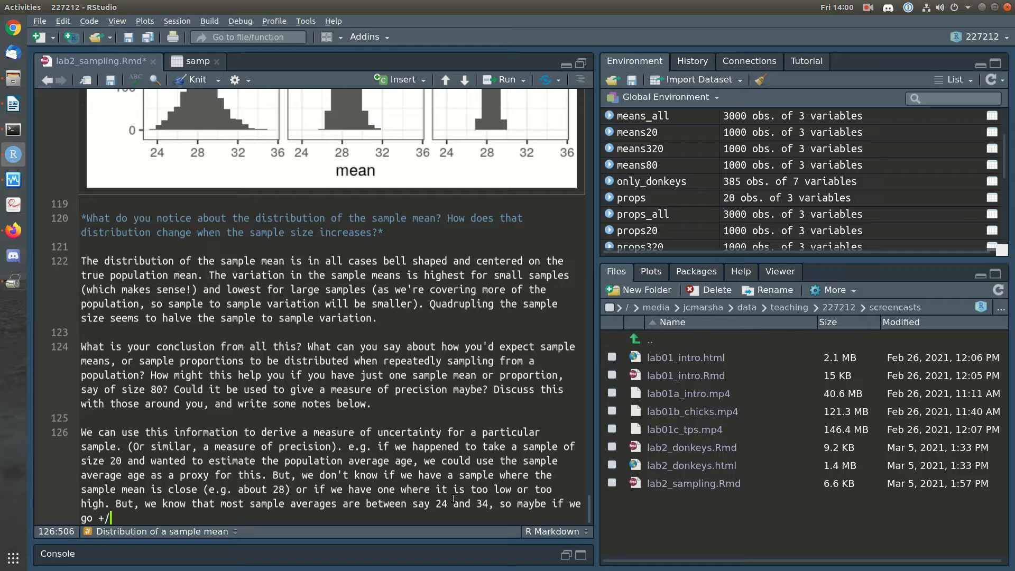
type("- 6")
key("BackSpace")
key("BackSpace")
type("5 we might capture the 'true' va")
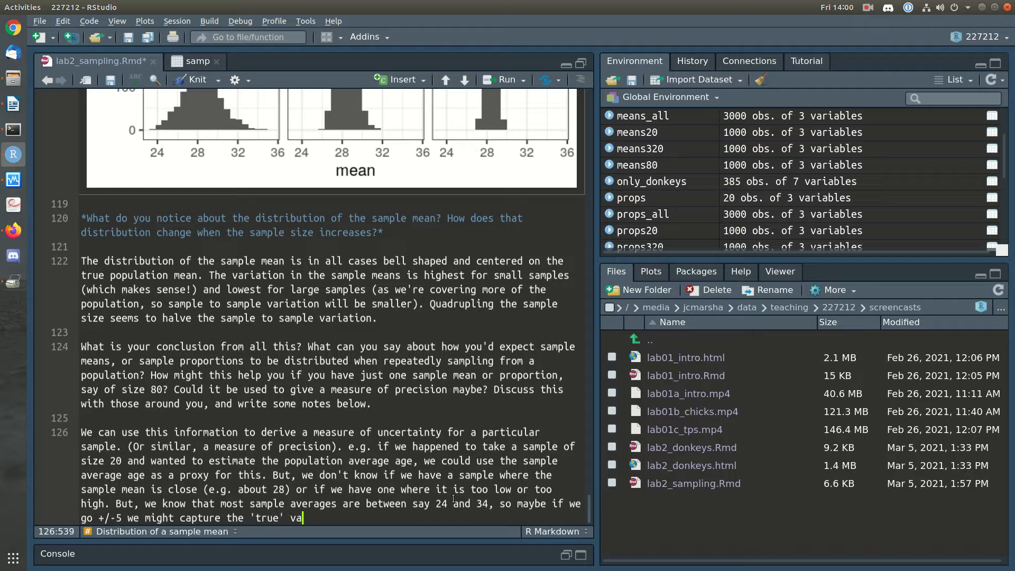
Continue the sentence with "even if we started with a sample mean too high (e.g.".
type("lue, even if ")
type("we started with a s")
type("mple")
key("BackSpace")
key("BackSpace")
key("BackSpace")
type("amp")
key("BackSpace")
key("BackSpace")
key("BackSpace")
key("BackSpace")
type("ample mean to")
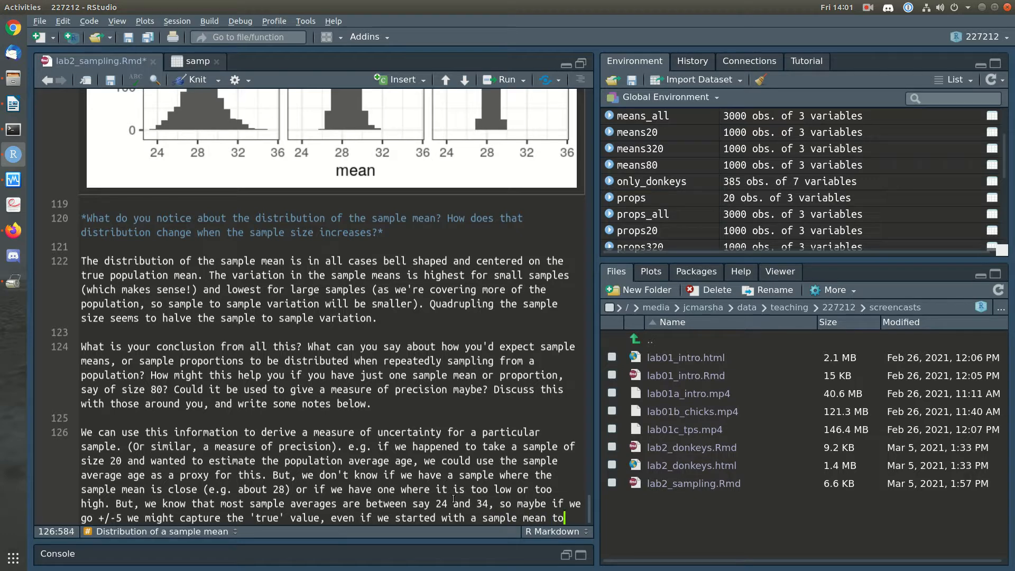
type("o high (e.g. ")
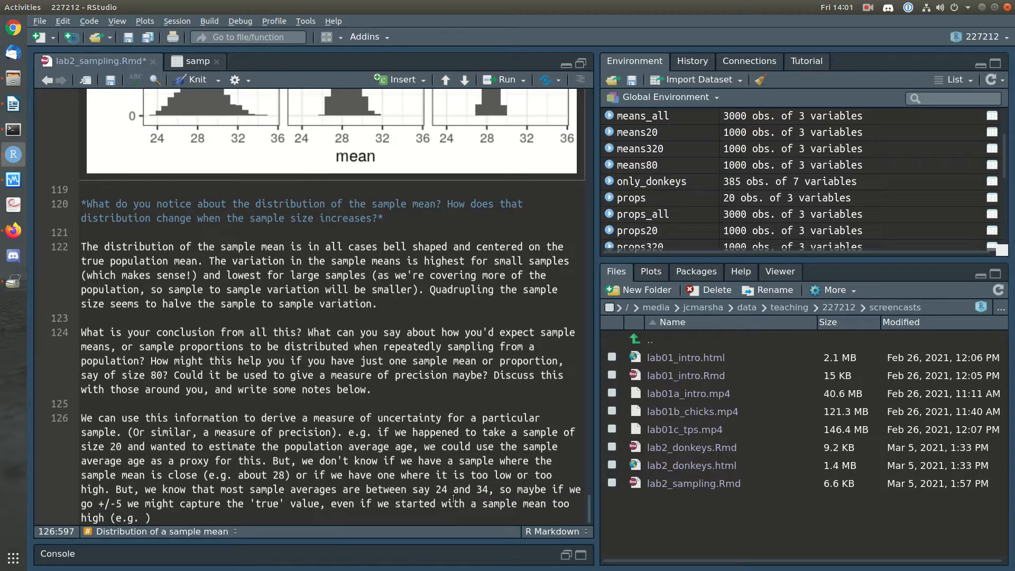
Complete the too-high example inside the parentheses with "33 +/- 5 = 28..38".
type("33 - 5")
key("BackSpace")
key("BackSpace")
key("BackSpace")
type("+")
type("5 = 28..38")
key("End")
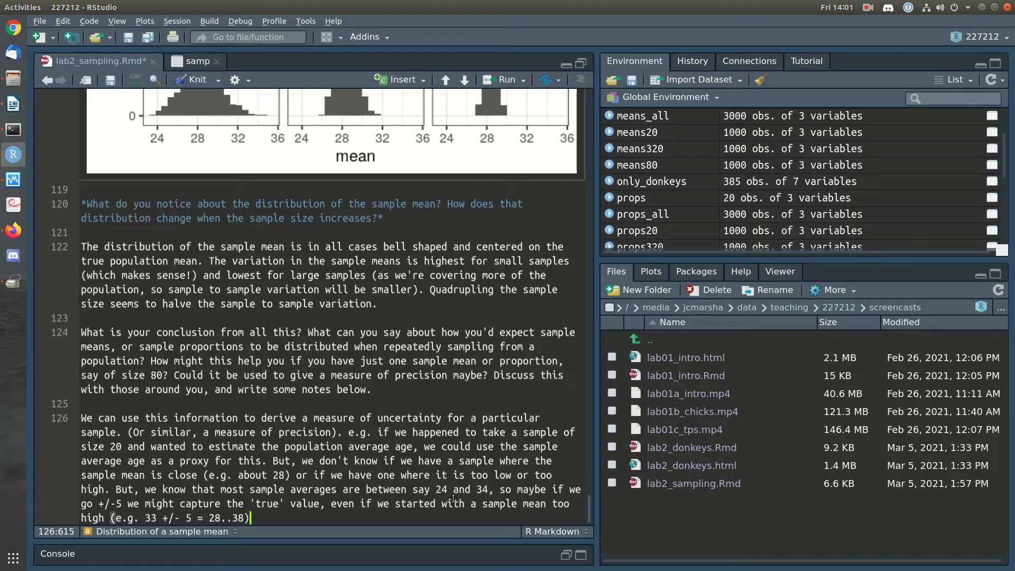
End the paragraph with "or too low (e.g. 24+/-5 = 10..29)." and leave a blank line below it.
type("or too low (e.g. 24")
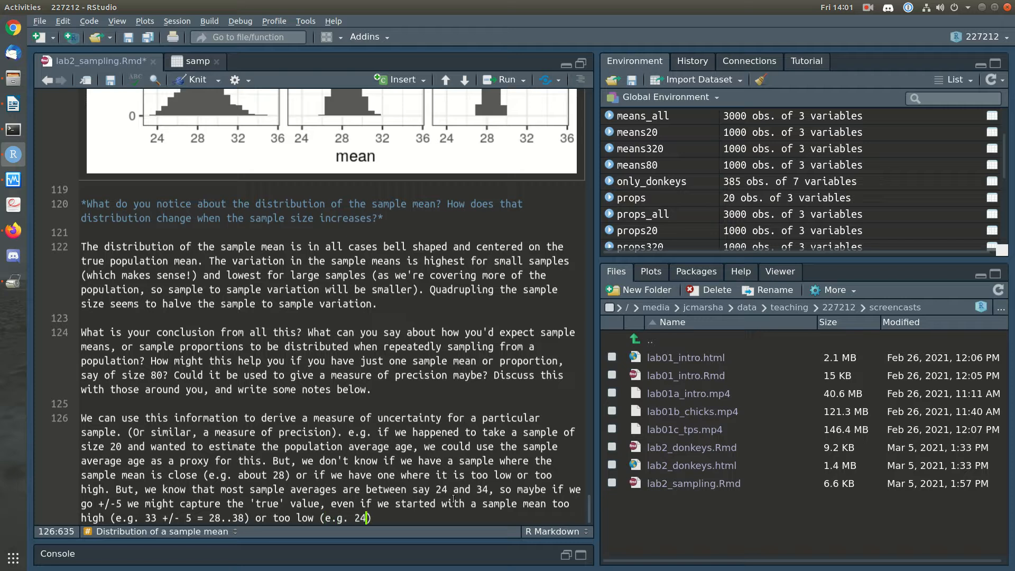
type("+?")
key("BackSpace")
type("/-5 = 10..29).")
key("Return")
key("Return")
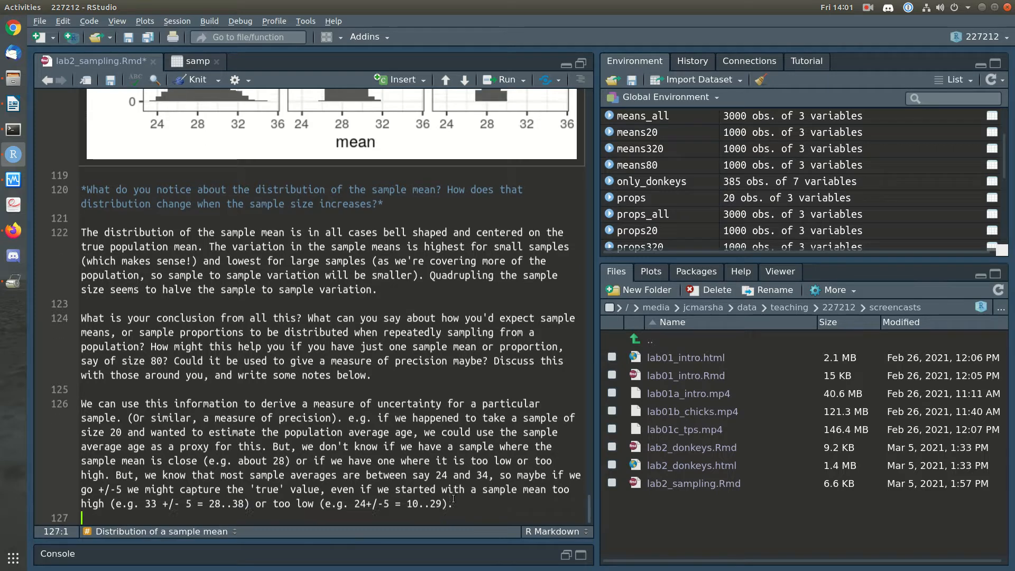
Below it, write "So, we use information about the distribution of the sample mean (or proportion) to derive a measure of uncertainty in the sample mean or proportion".
type("So, we ")
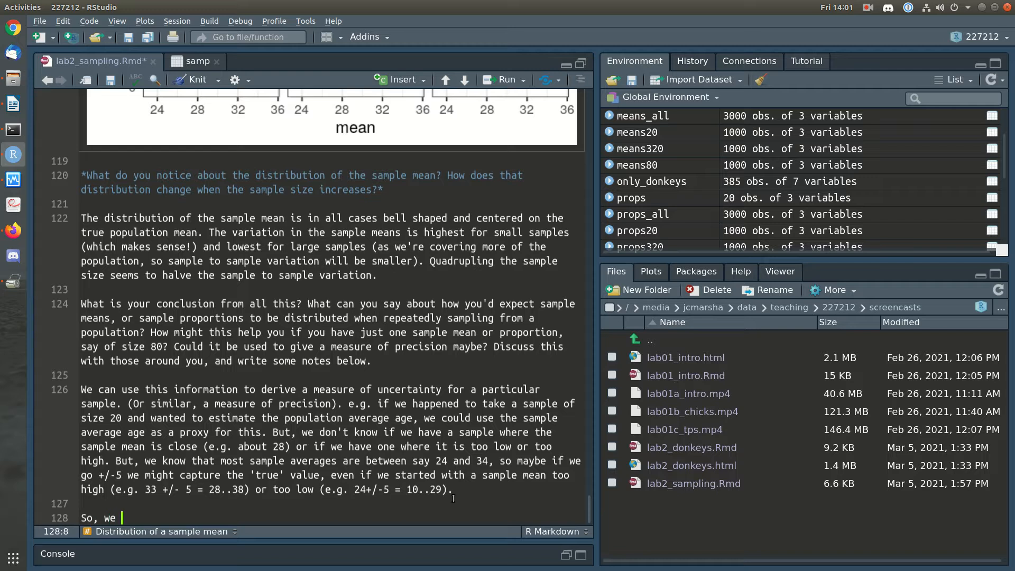
type("use information about the distribution o")
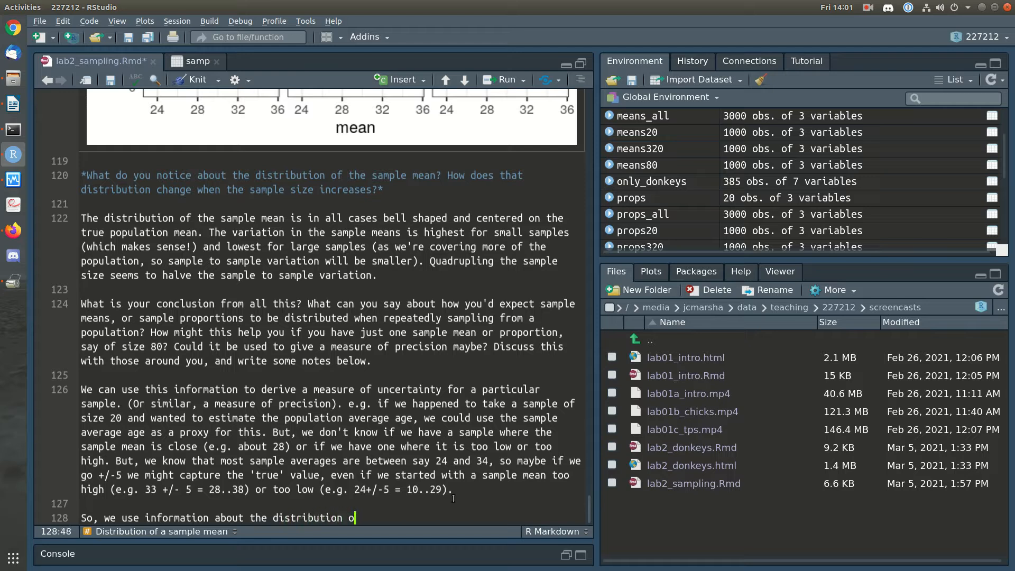
type("f the sample mean (or proportion)")
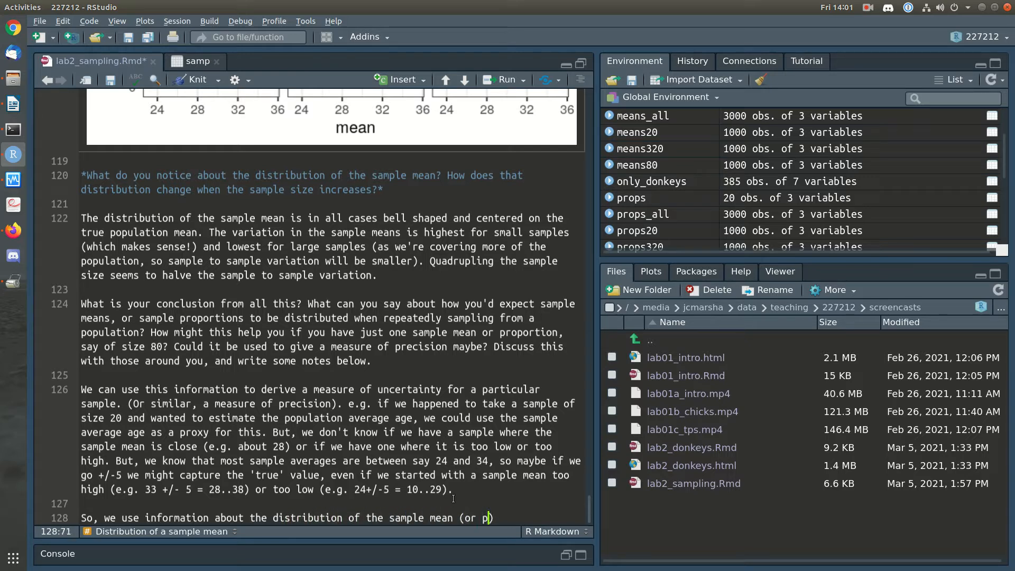
type(" to derive a measu")
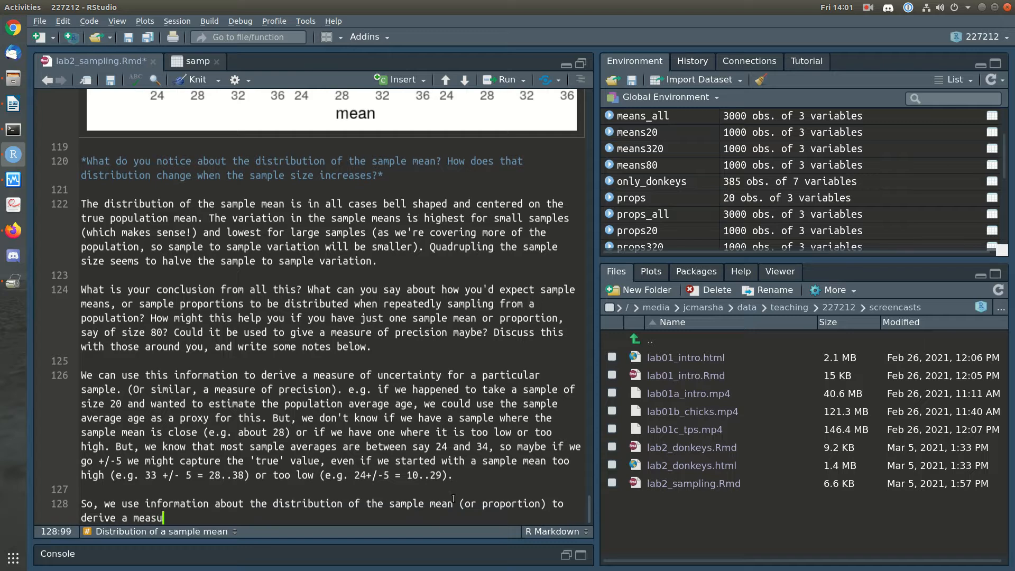
type("re of uncertainty ")
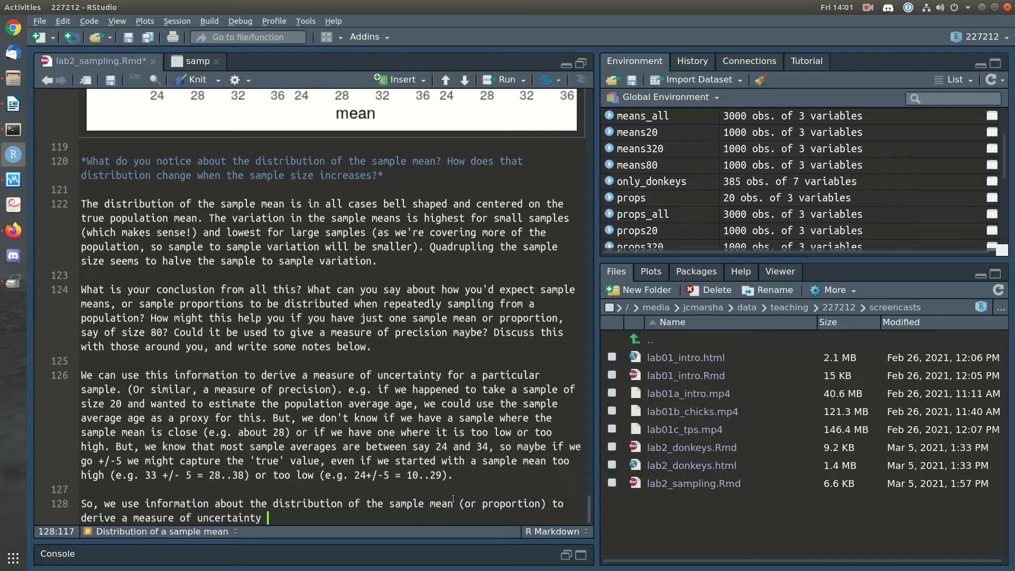
type("in the sample mean or proportion t")
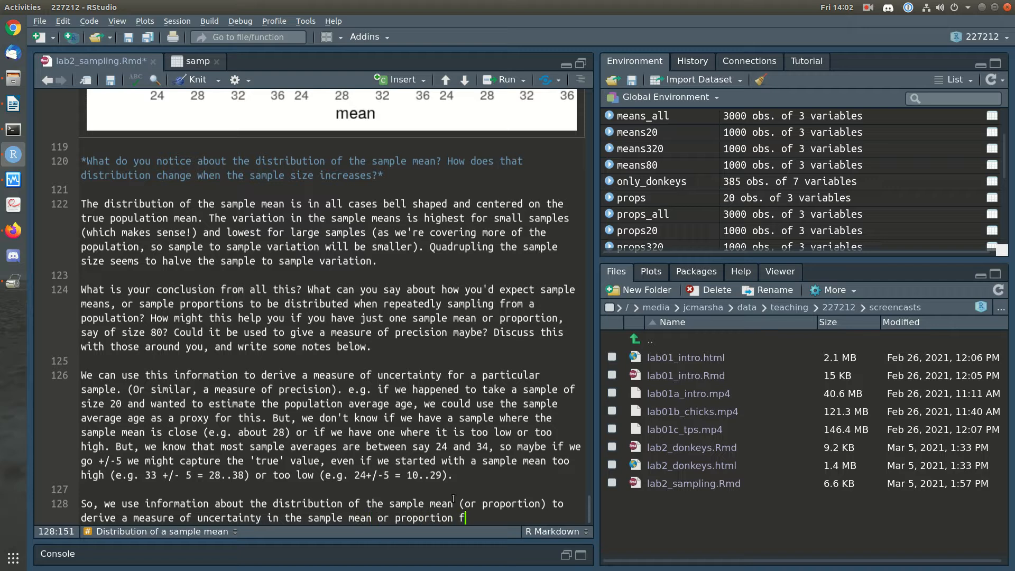
Continue the closing paragraph's sentence with "for the sample that".
type("hat")
key("BackSpace")
key("BackSpace")
key("BackSpace")
key("BackSpace")
type("for the sapm")
key("BackSpace")
key("BackSpace")
key("BackSpace")
type("sapmle")
key("BackSpace")
key("BackSpace")
key("BackSpace")
key("BackSpace")
type("mple that ")
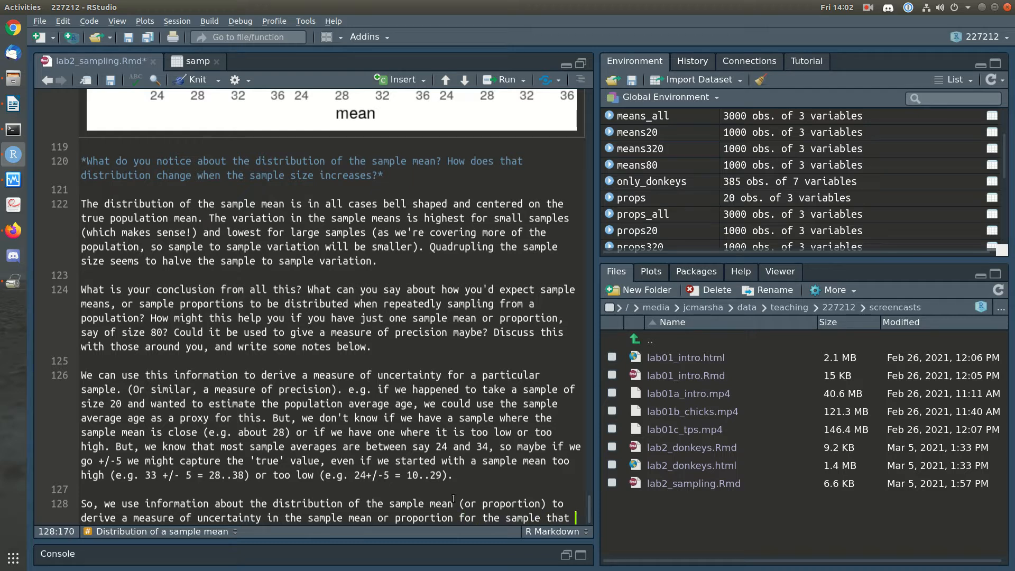
Finish the sentence with "we have in front of us." and begin the following one with "This gives us an".
type("we have in fron the")
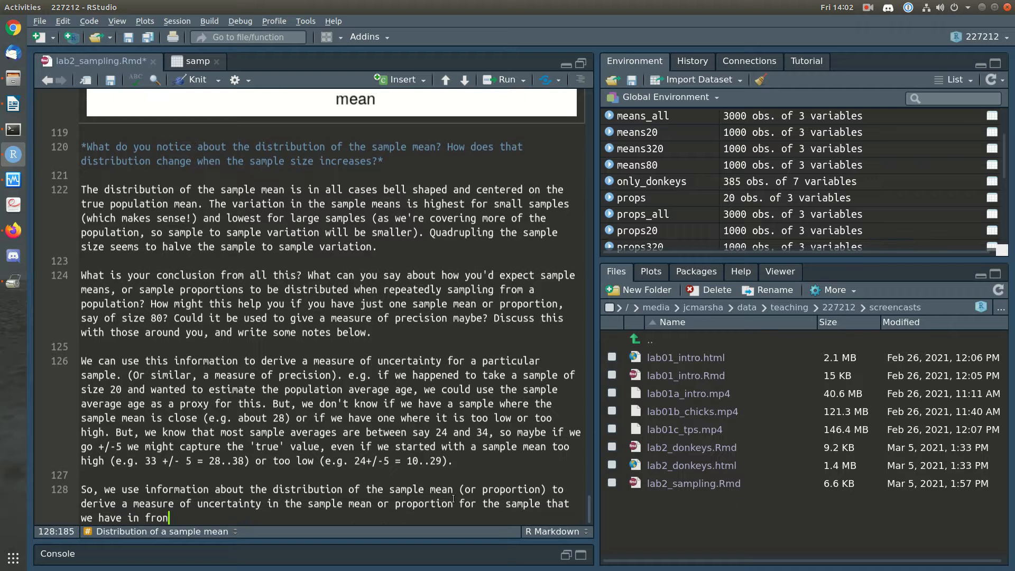
key("BackSpace")
key("BackSpace")
key("BackSpace")
key("BackSpace")
type("t of us. This gives us an esti")
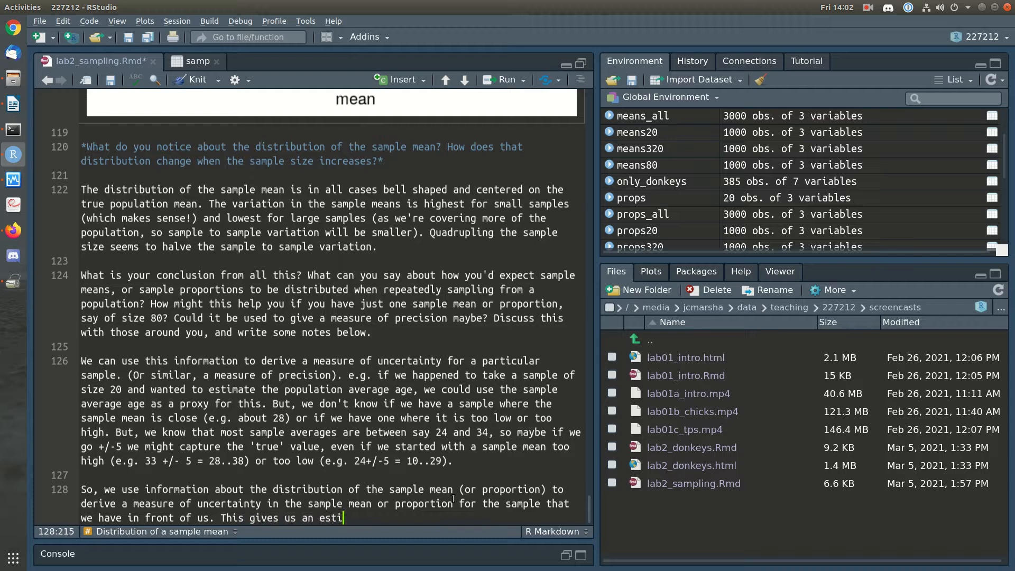
Continue with "estimate of where the population mean (or proportion) is likely to lie".
type("mate of where the population mean or proportion")
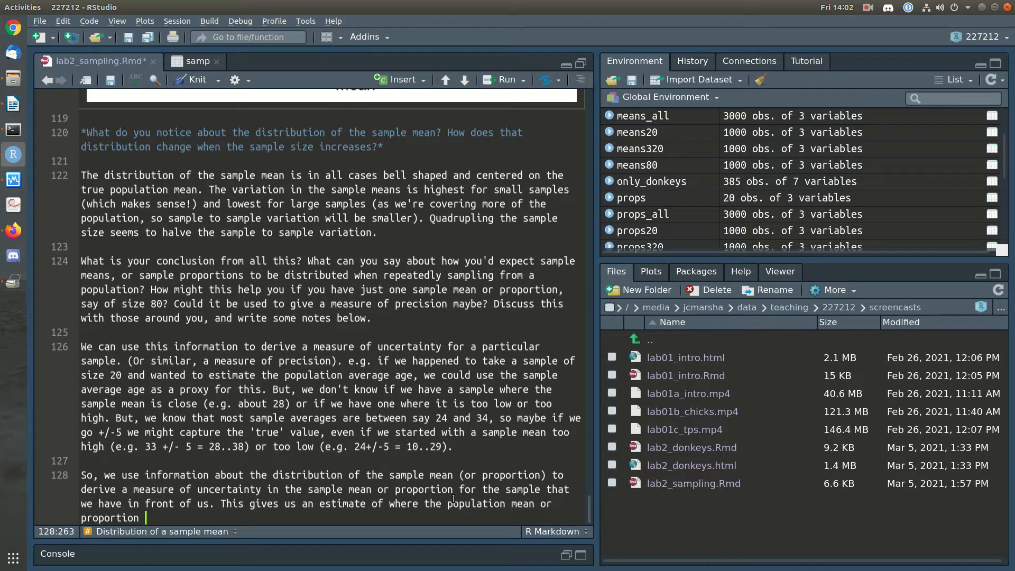
key("Left")
key("Left")
key("Left")
key("Left")
type("(")
key("End")
key("BackSpace")
type(") is likely to lie.")
key("BackSpace")
End the conclusion with "(basically an interval estimate)." and save the document.
type("(")
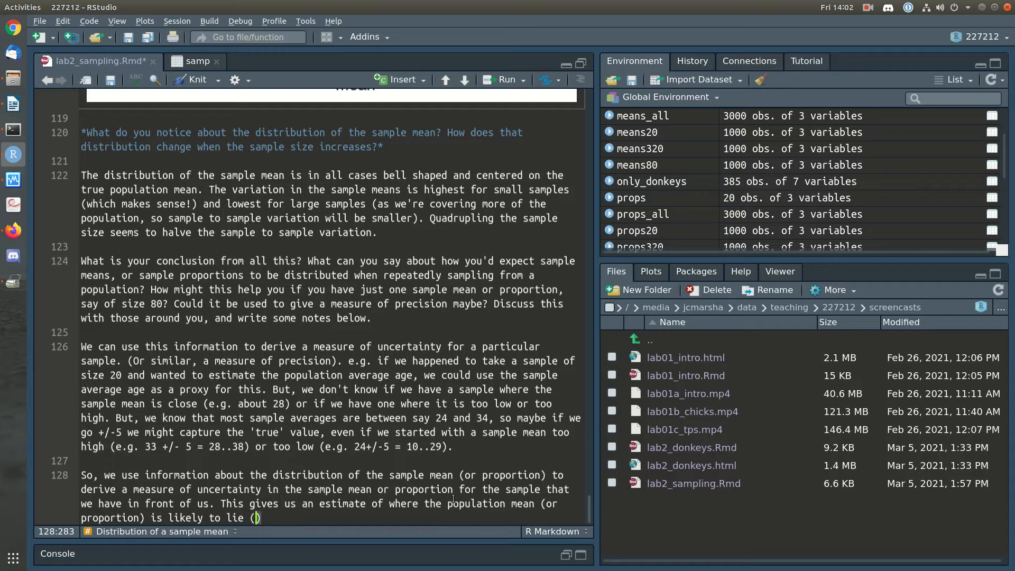
type("basically an inte")
type("rval estimate).")
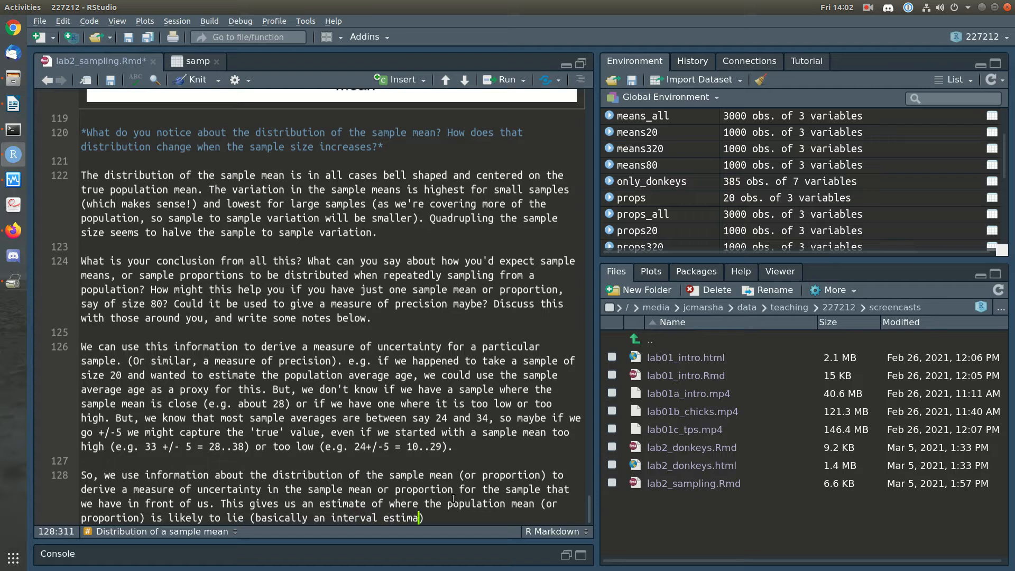
key("Return")
key("ctrl+s")
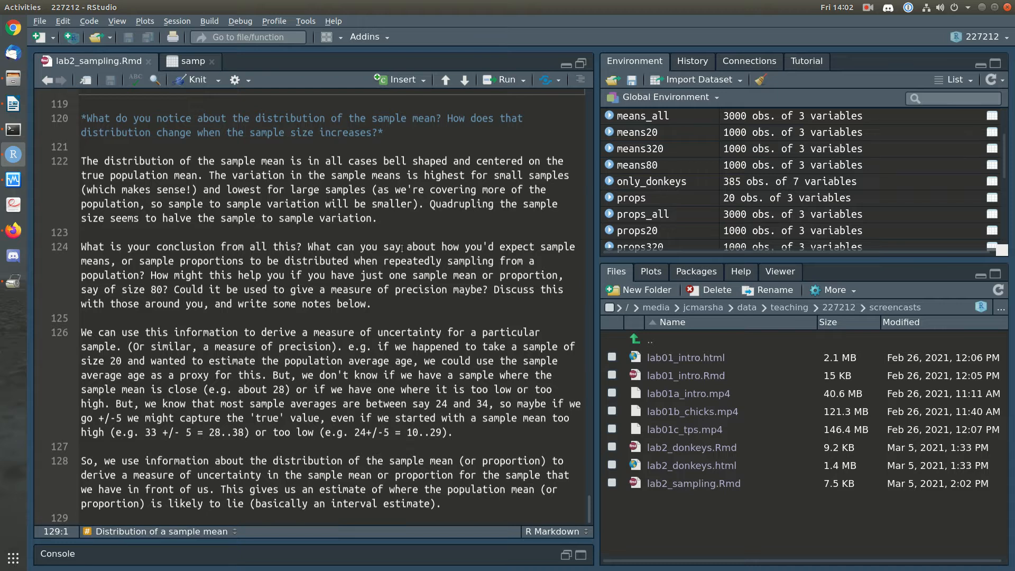
scroll(397, 266, "up", 5)
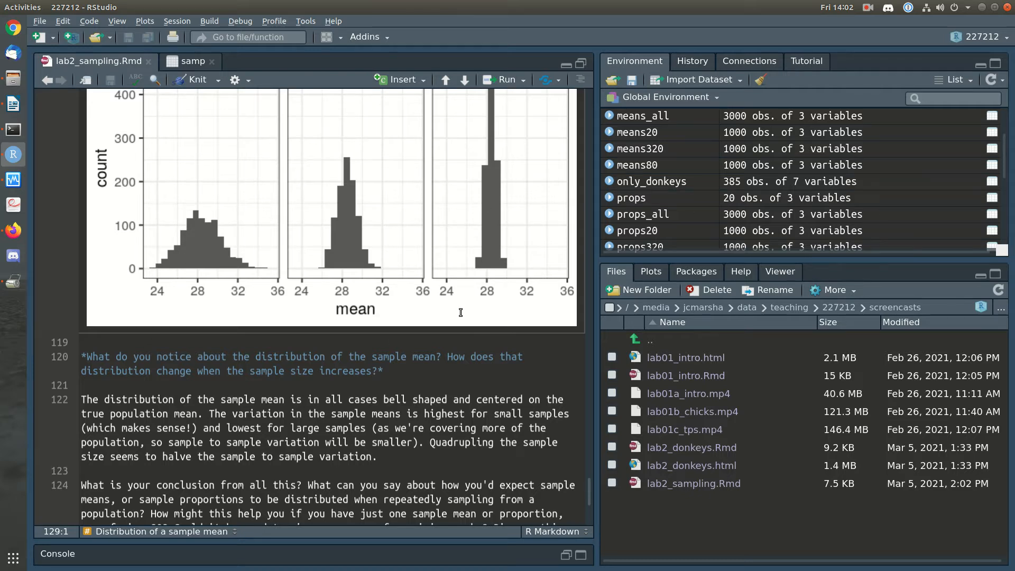
scroll(468, 281, "up", 8)
scroll(460, 254, "down", 8)
scroll(452, 459, "down", 5)
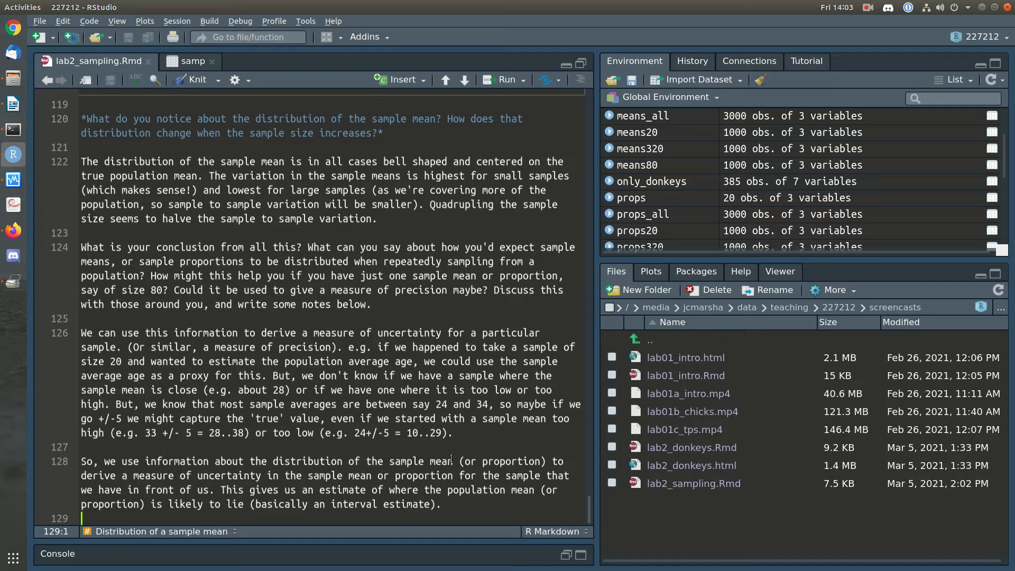
scroll(485, 416, "up", 6)
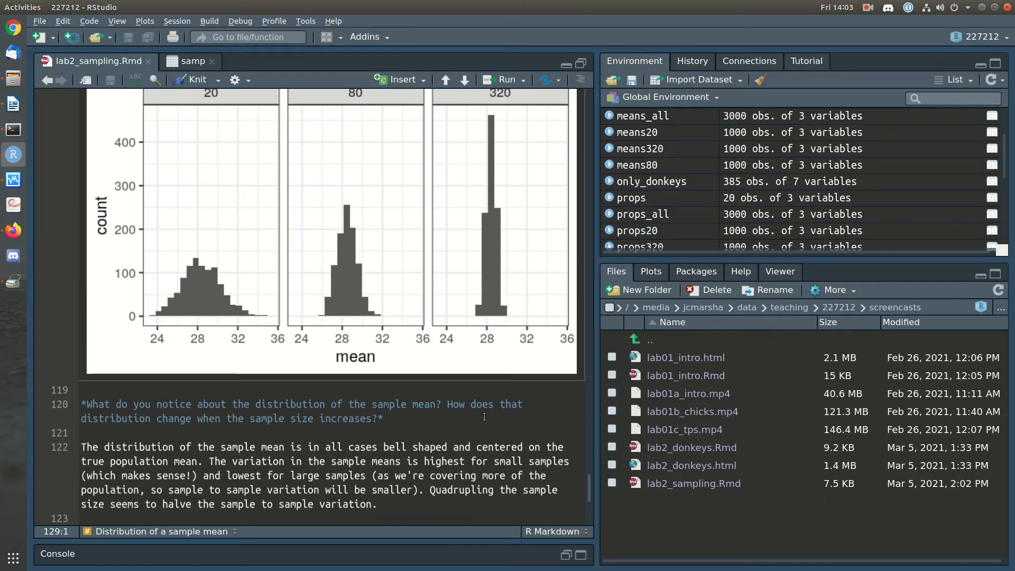
scroll(484, 417, "down", 6)
Knit lab2_sampling.Rmd to HTML, look through the rendered report from start to end and close its preview window.
left_click(197, 79)
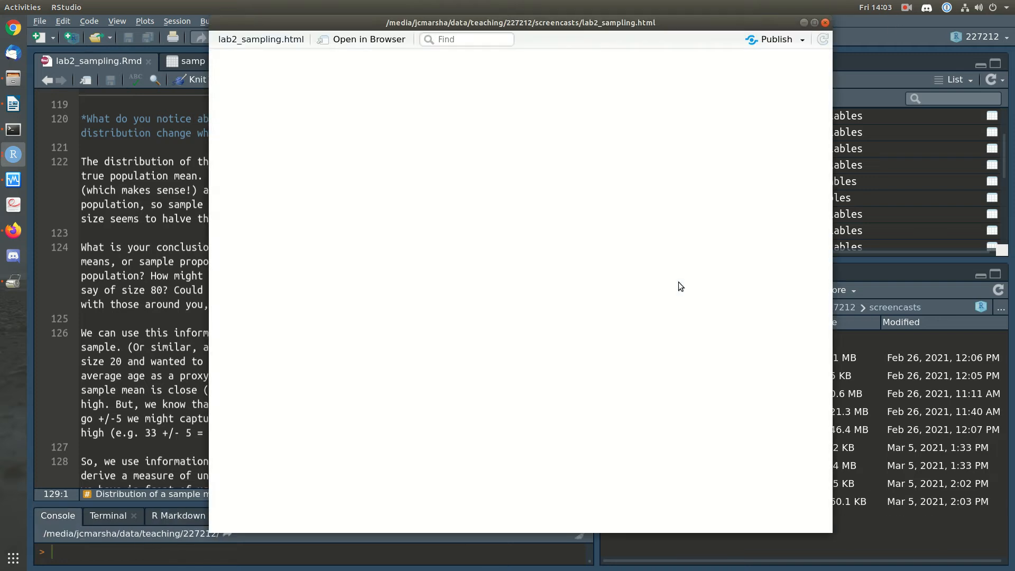
scroll(690, 287, "down", 20)
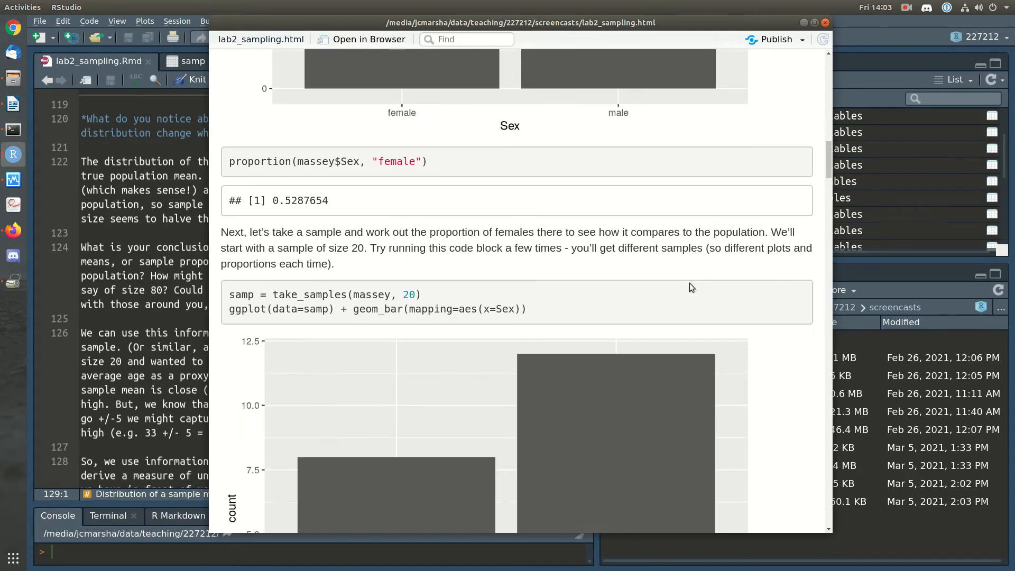
scroll(690, 283, "down", 15)
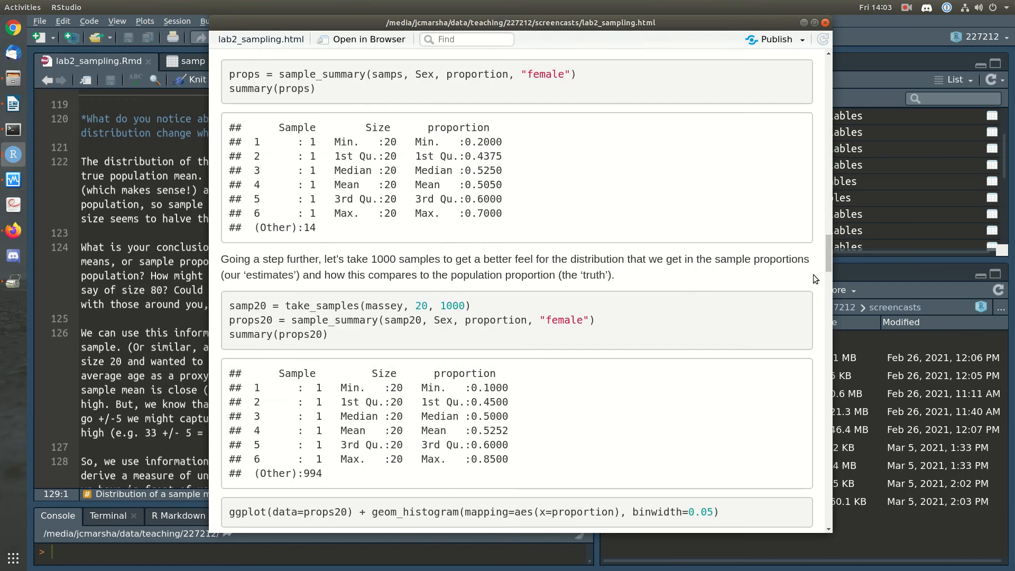
left_click_drag(827, 258, 799, 527)
left_click(826, 23)
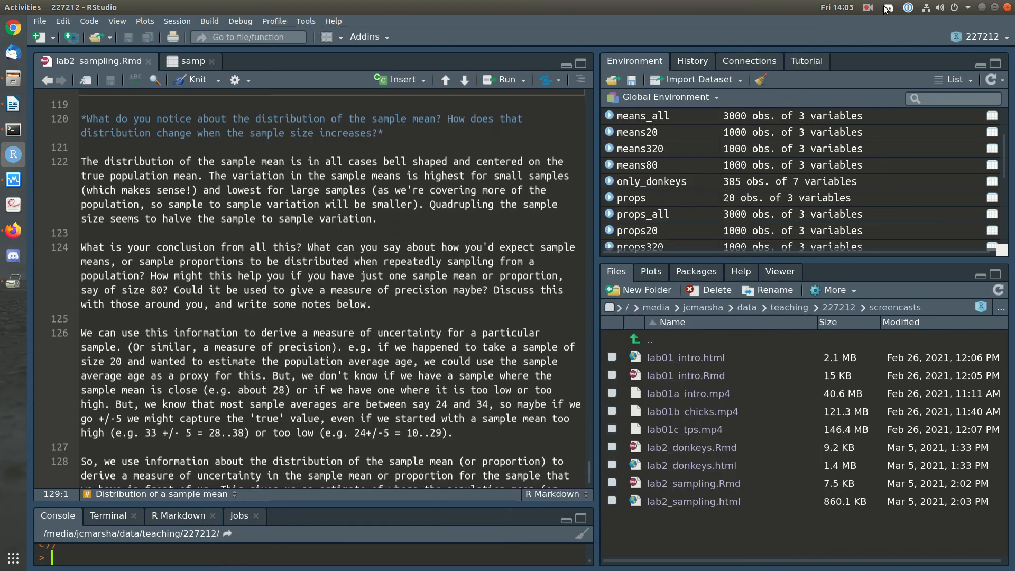